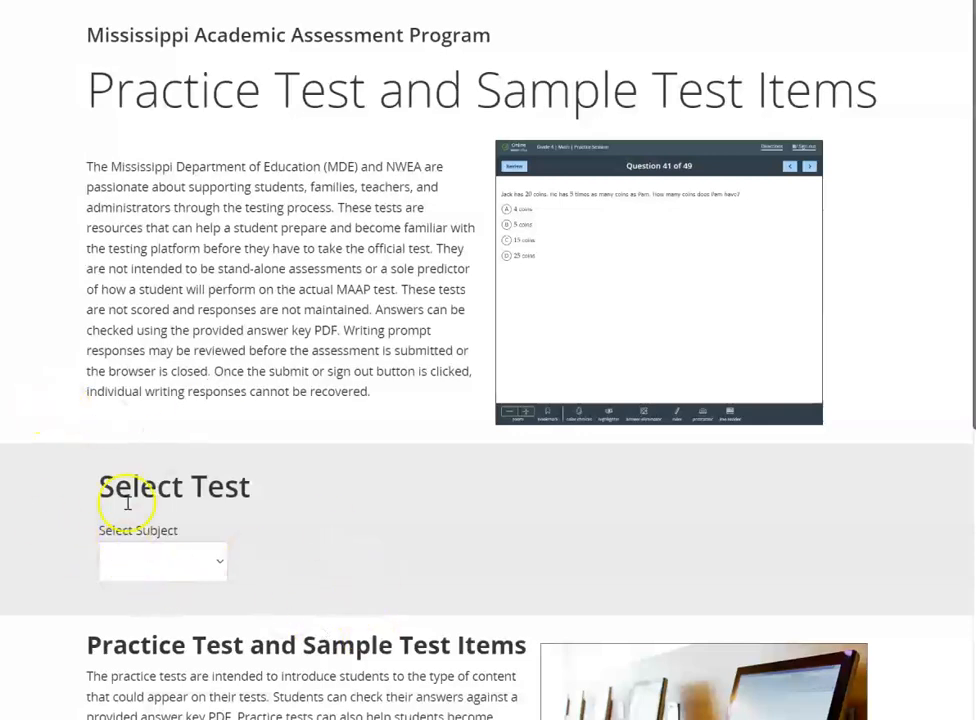
Choose the Math subject, the Algebra I grade and the Practice Session test
left_click(212, 572)
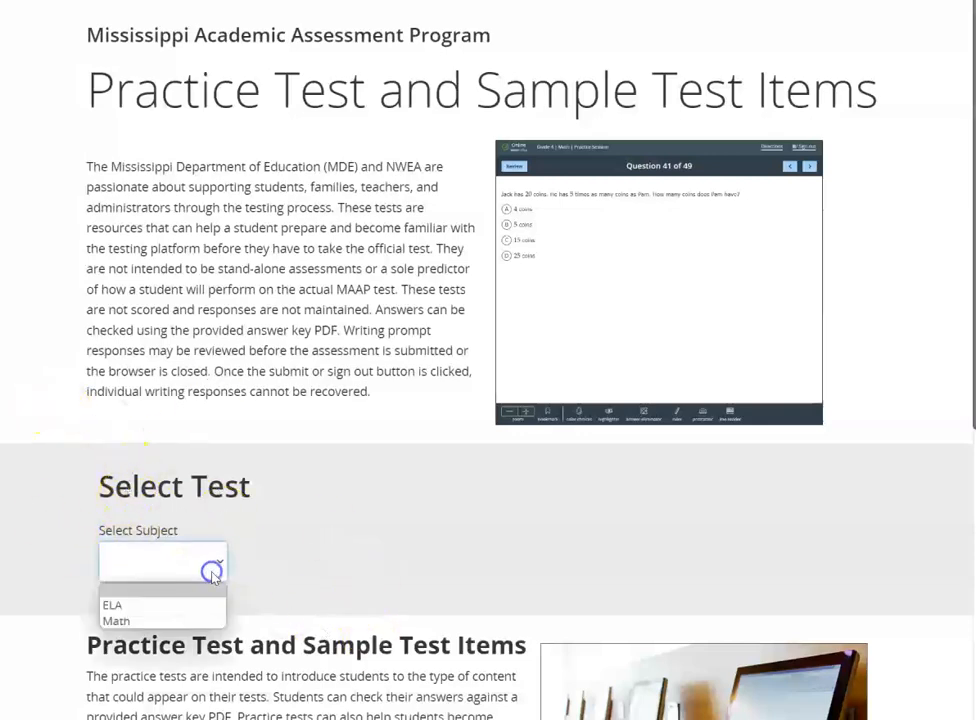
left_click(166, 620)
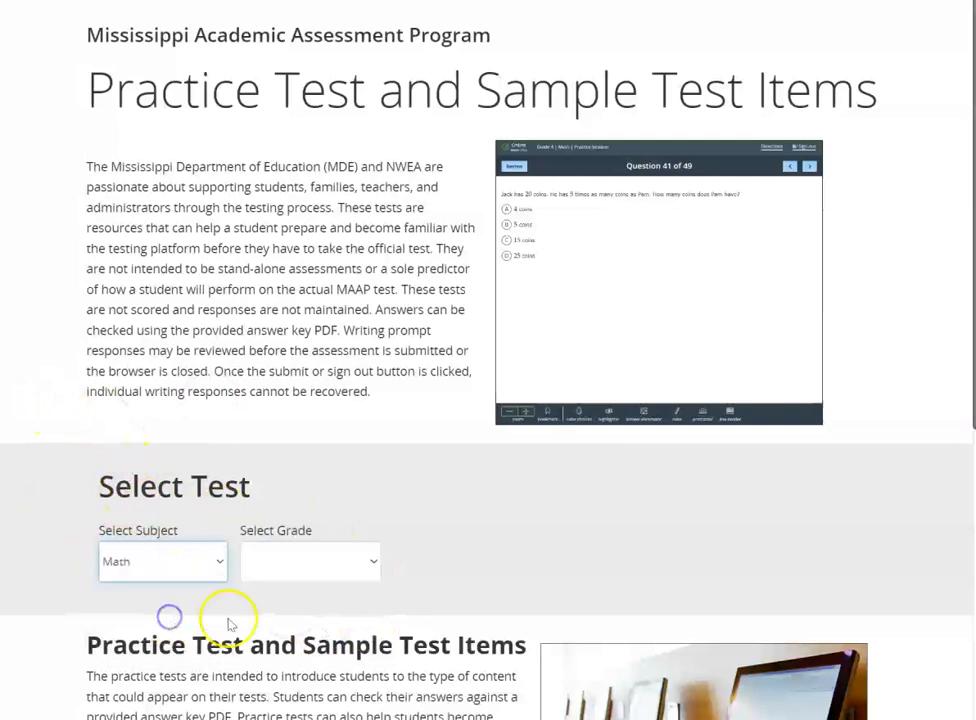
left_click(307, 572)
left_click(285, 604)
left_click(481, 562)
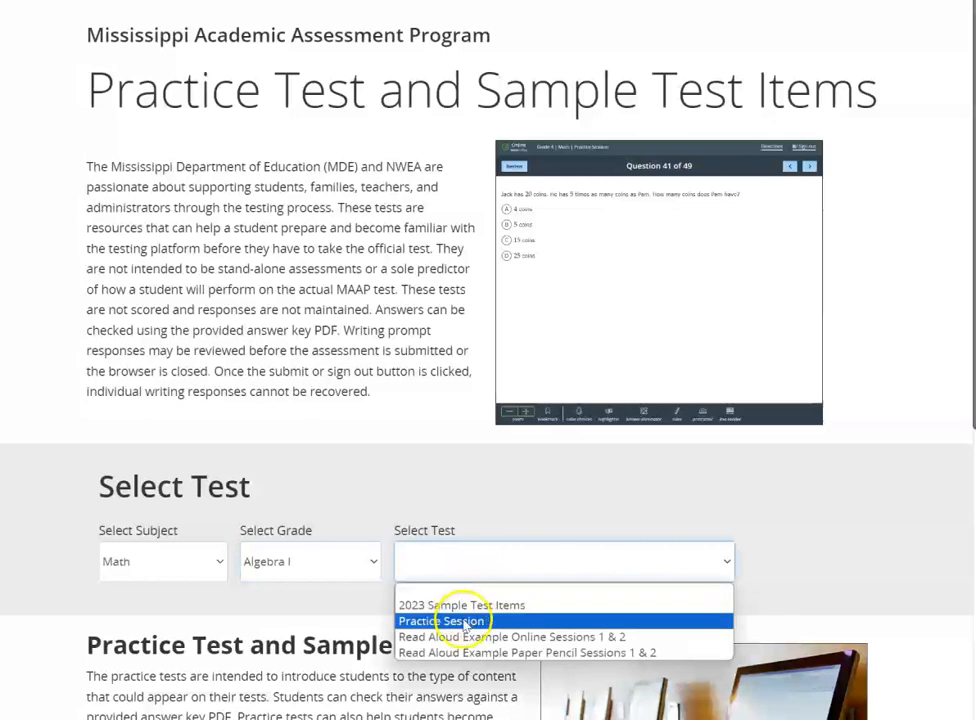
left_click(460, 623)
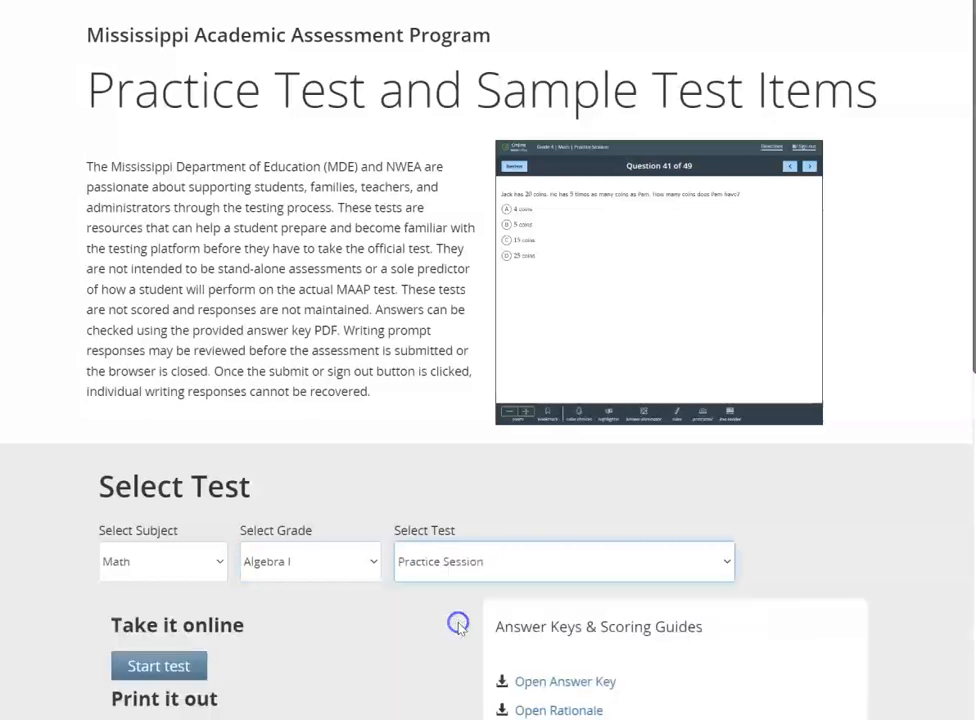
Start the online practice test without accommodations, closing the introductory directions
scroll(457, 620, "down", 1)
scroll(457, 620, "down", 1)
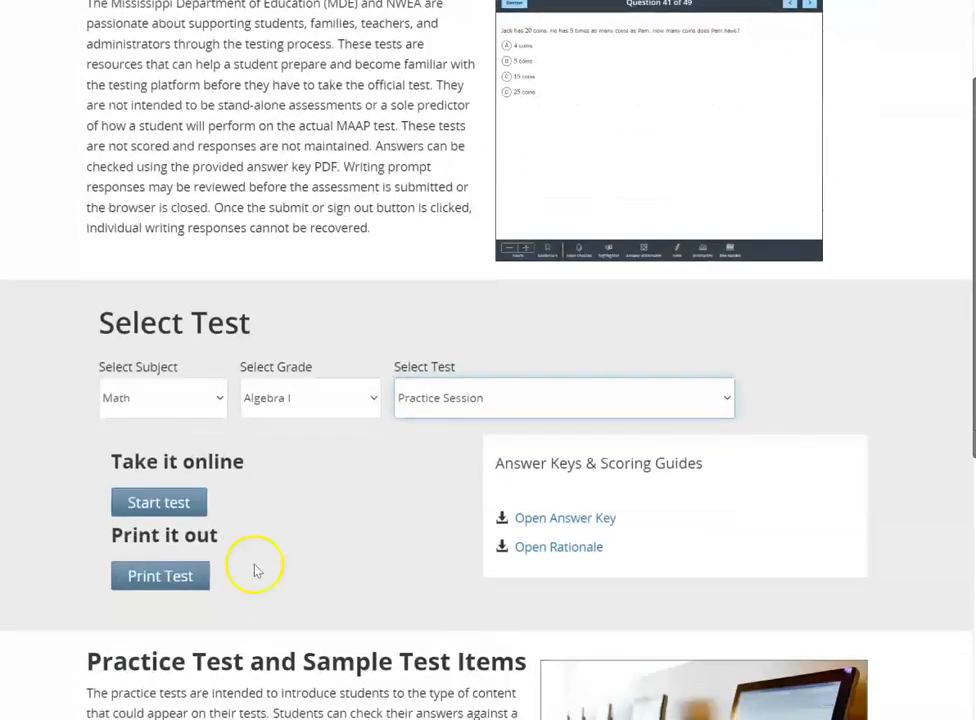
left_click(155, 505)
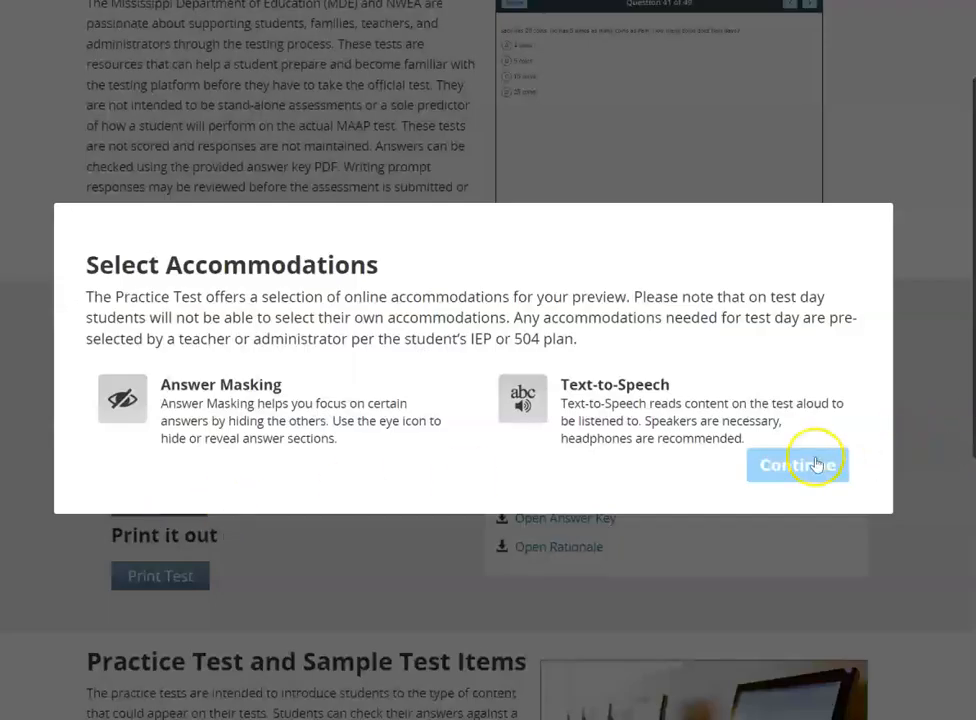
left_click(816, 464)
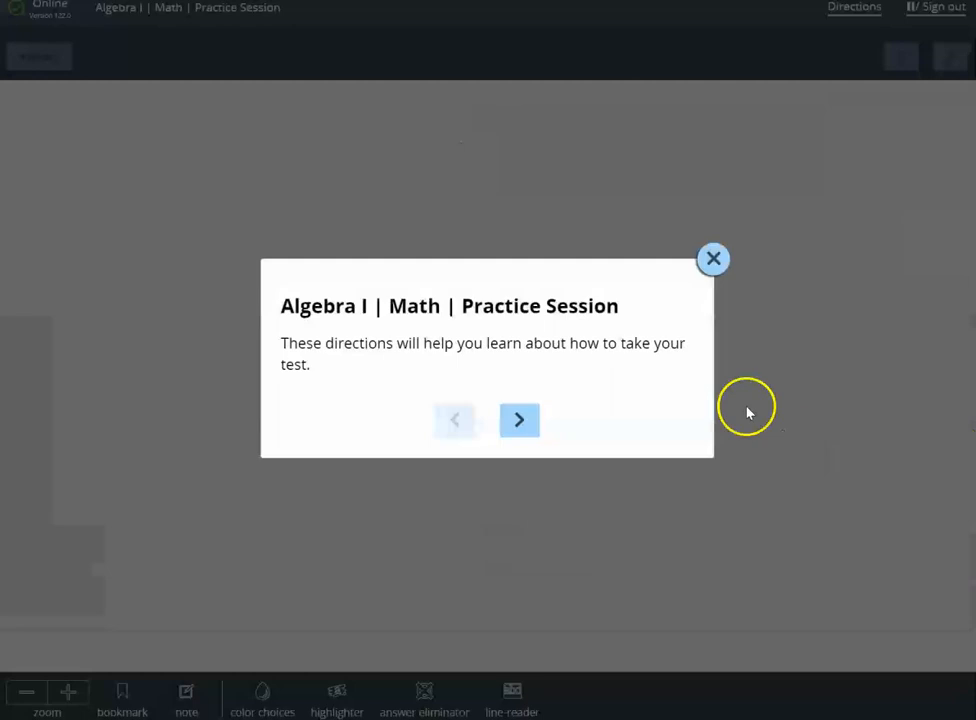
left_click(713, 262)
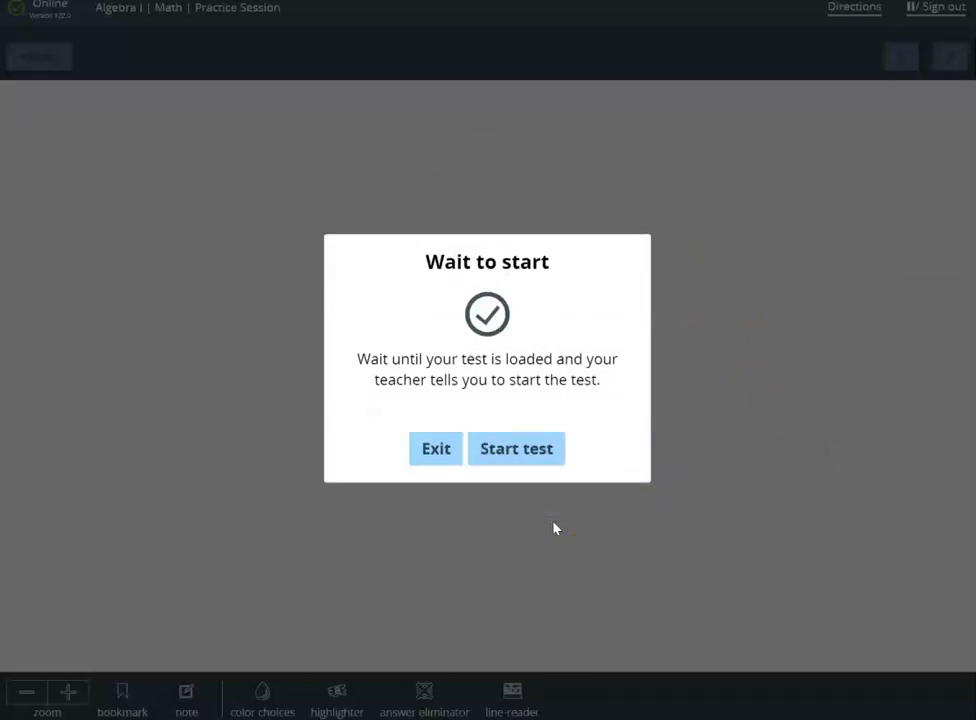
left_click(517, 451)
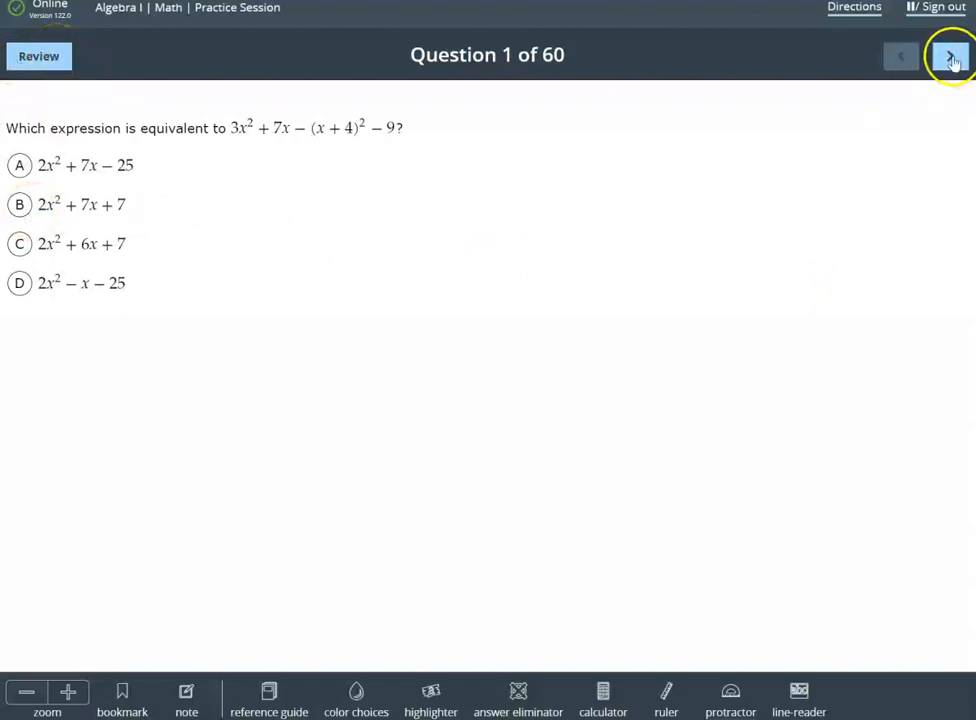
Go to question 3 and open the Desmos calculator, repositioning and enlarging it beside the h(x) value table
left_click(39, 58)
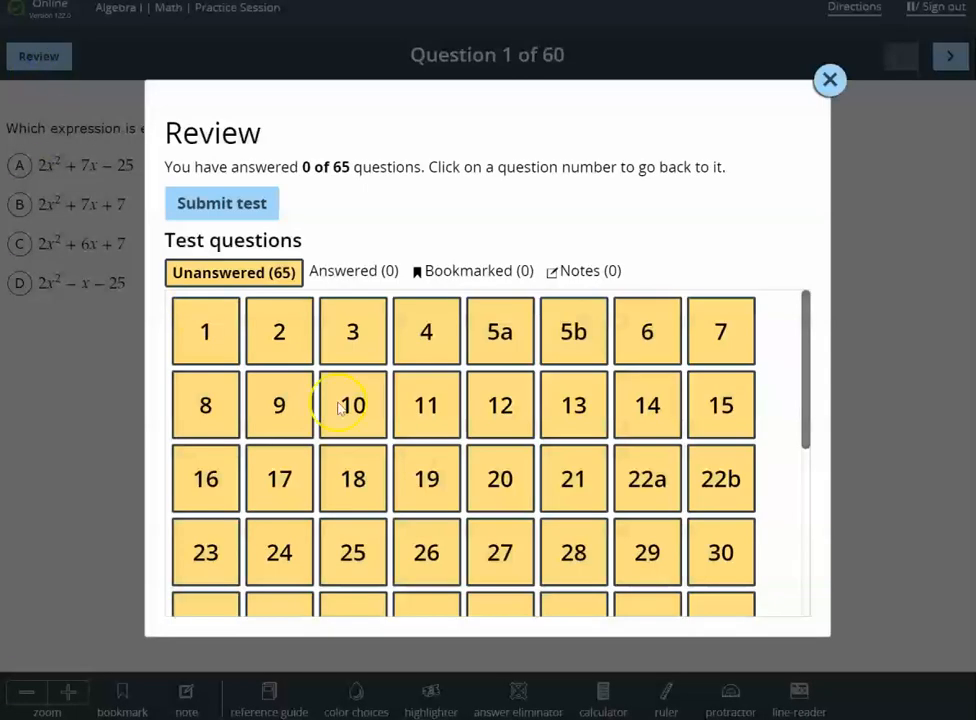
left_click(355, 333)
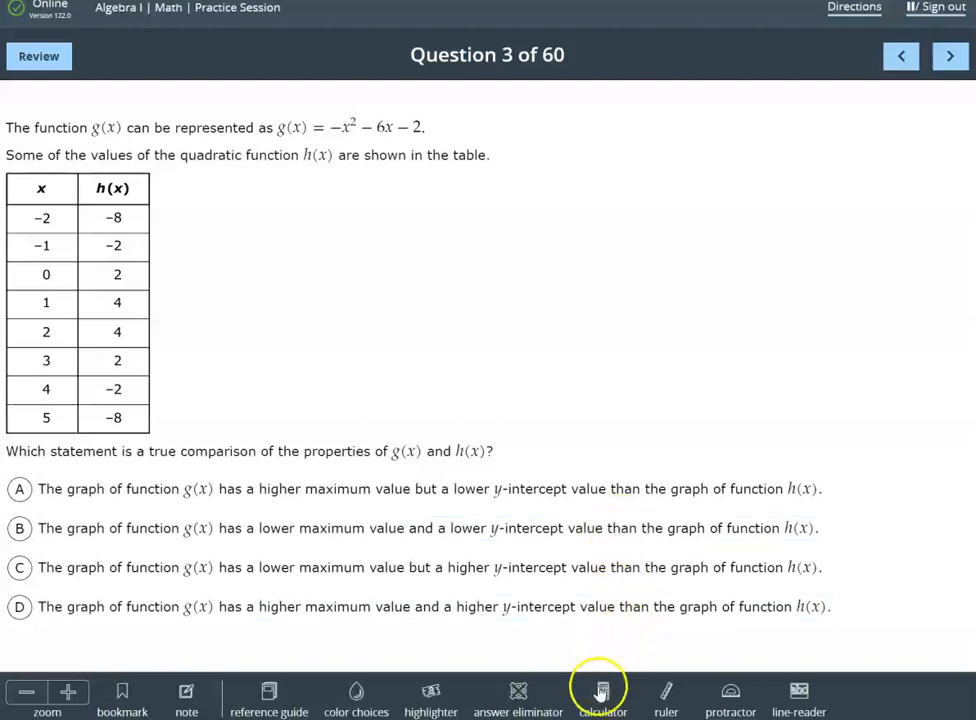
left_click(603, 697)
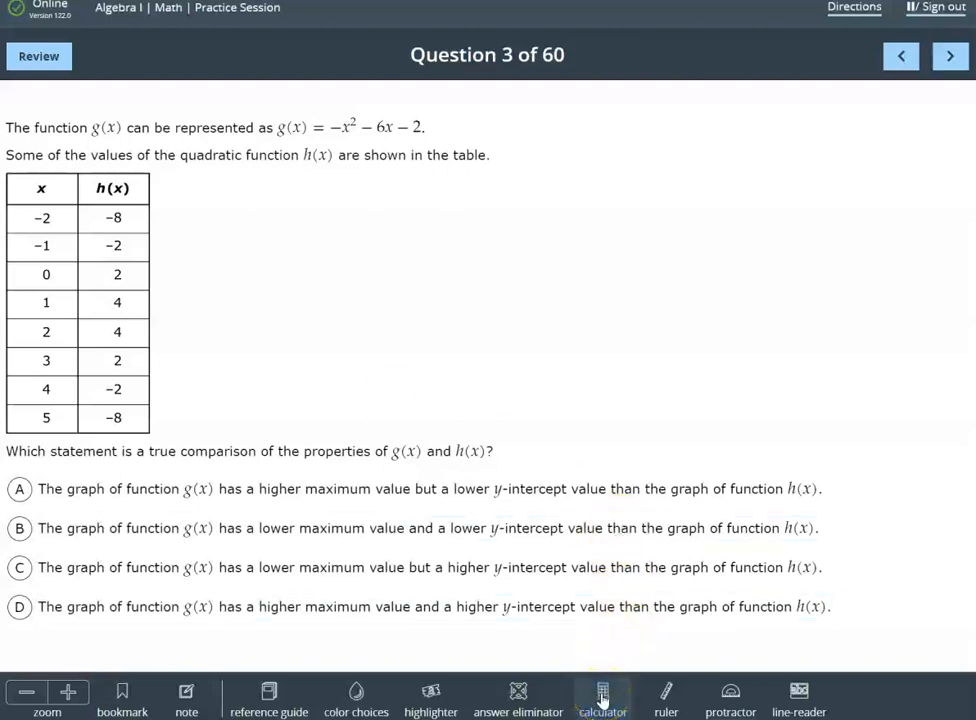
left_click(603, 697)
left_click_drag(403, 124, 521, 207)
left_click_drag(717, 536, 925, 637)
Graph the function g(x) = -x^2 - 6x - 2 in the calculator's first expression line
left_click(371, 283)
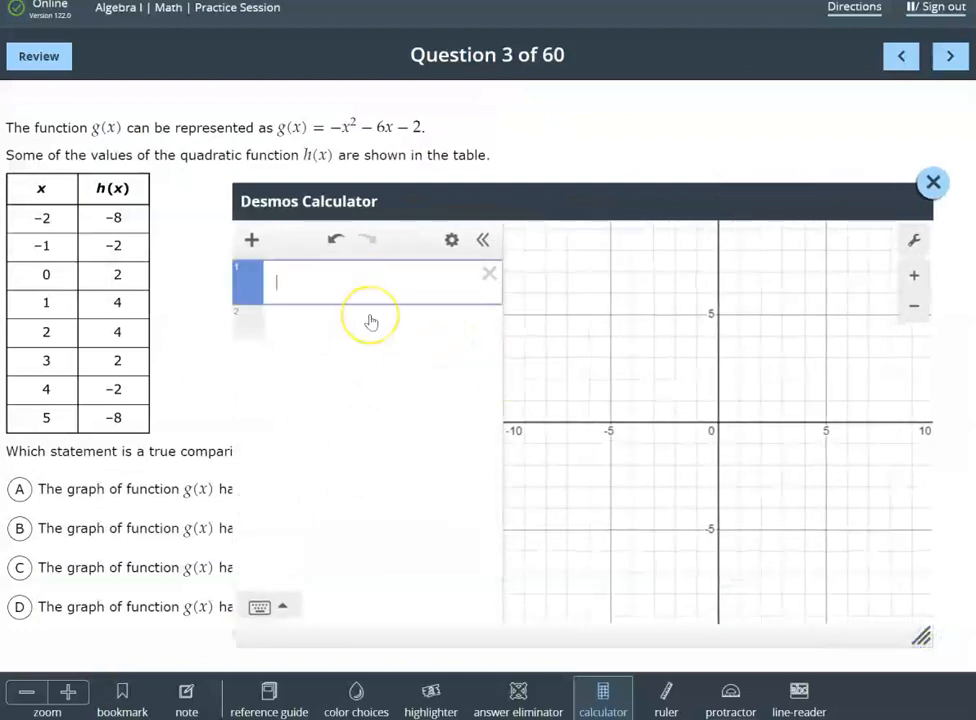
type("g(x)")
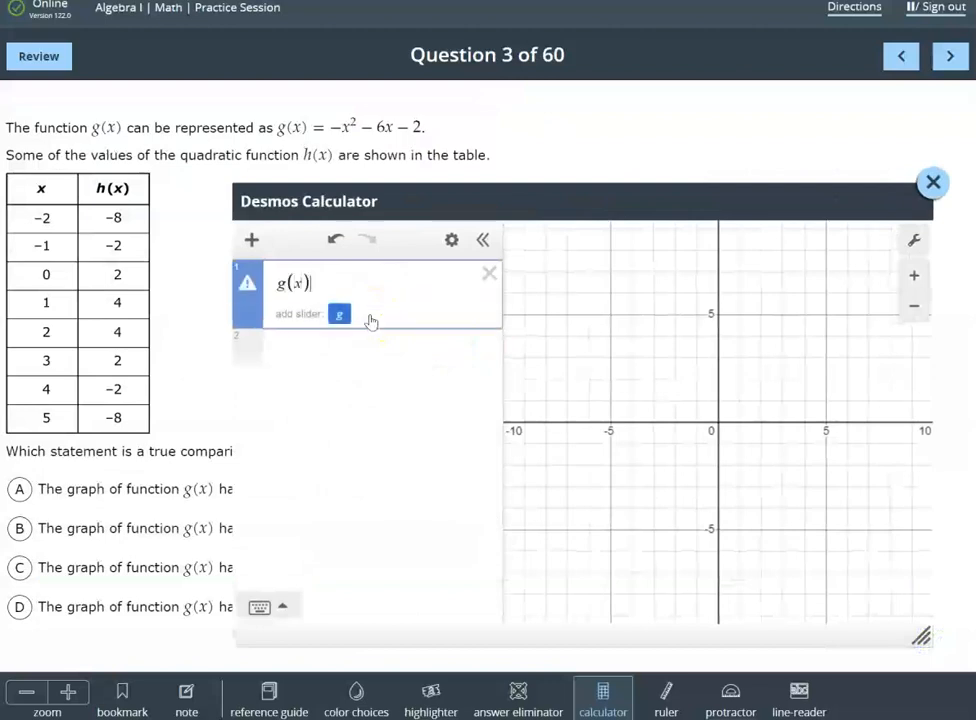
type("=-x")
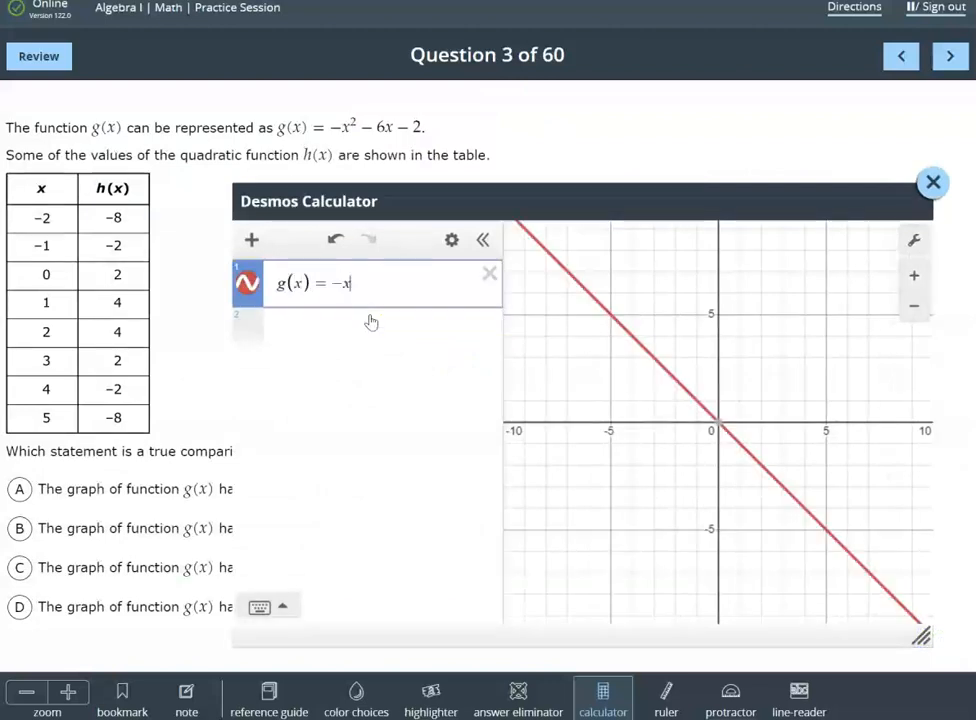
type("^2")
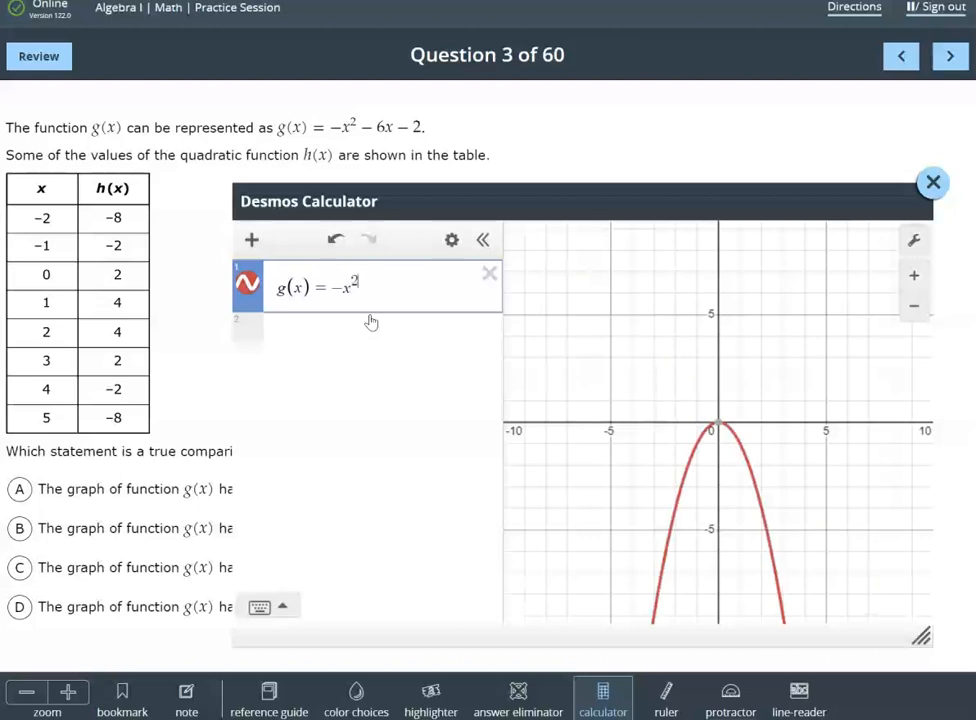
key("Right")
type("- 6")
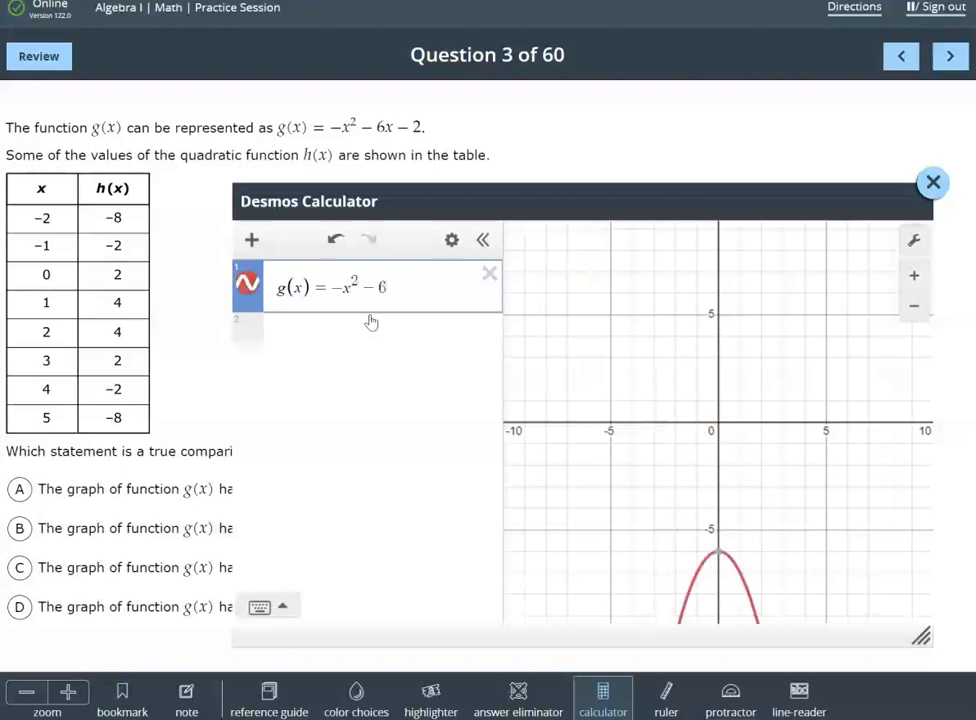
type("x - 2")
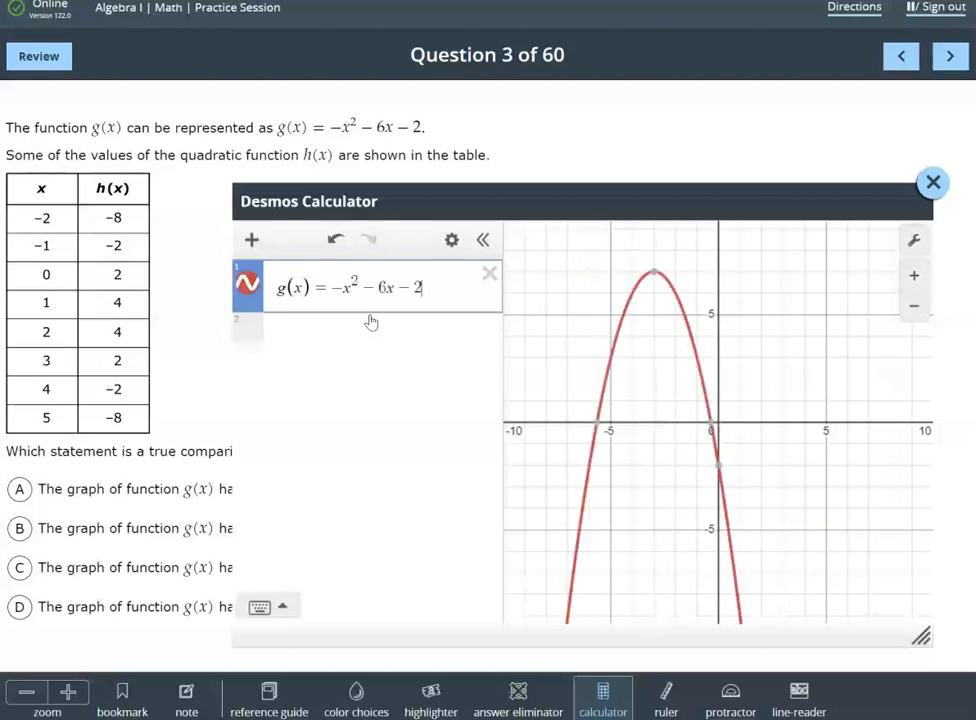
Add a calculator table of the h(x) data, with x from -2 to 5 and y values -8, -2, 2, 4, 4, 2, -2, -8
left_click(384, 333)
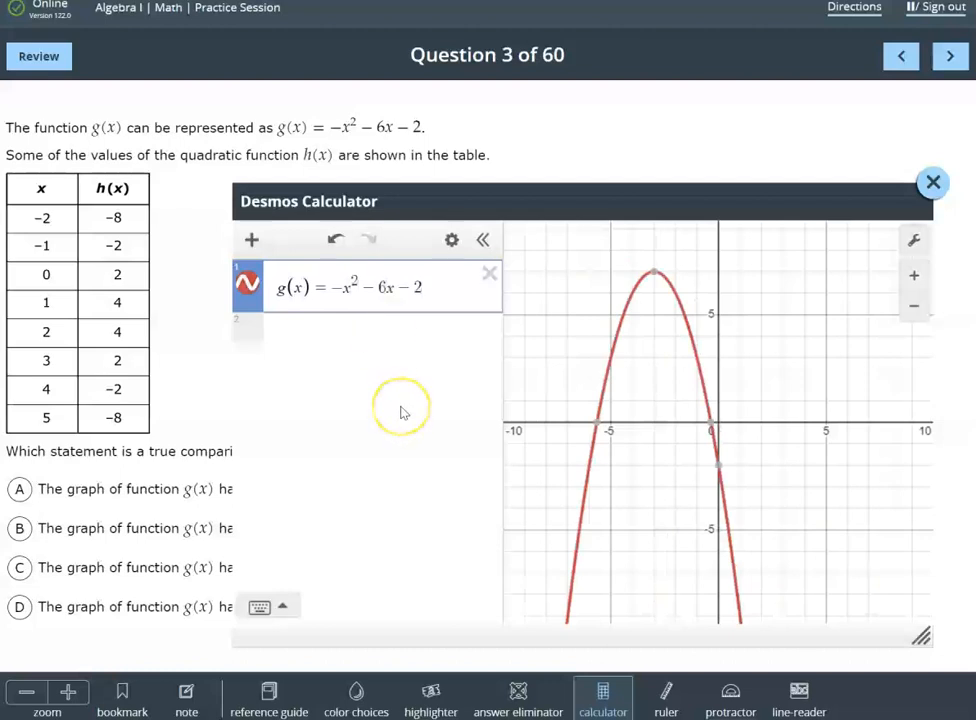
left_click_drag(427, 207, 474, 198)
left_click(380, 325)
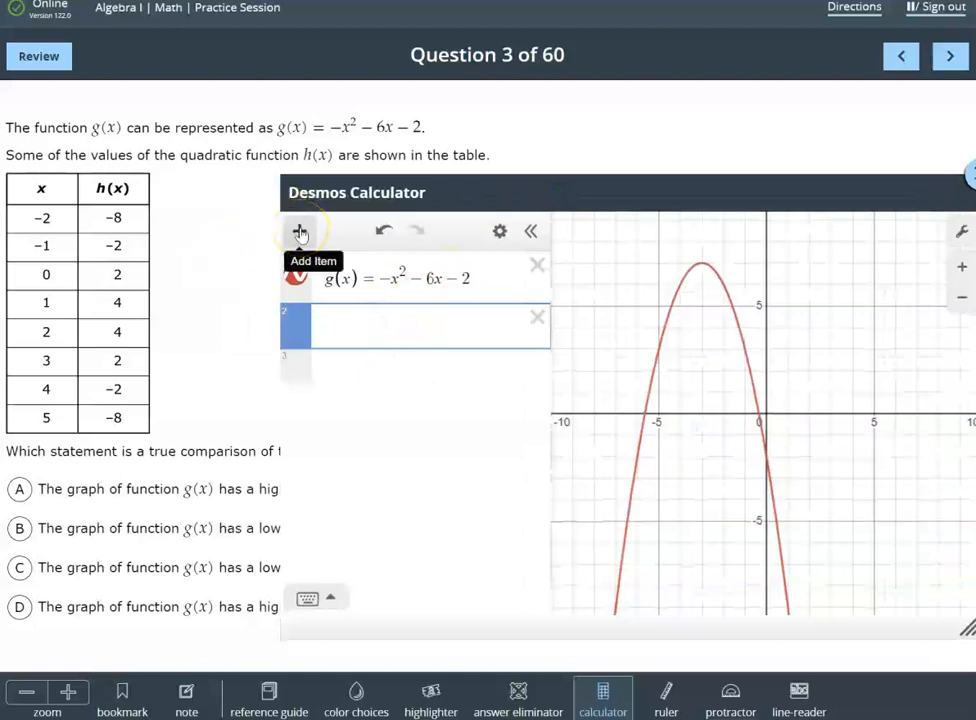
left_click(299, 232)
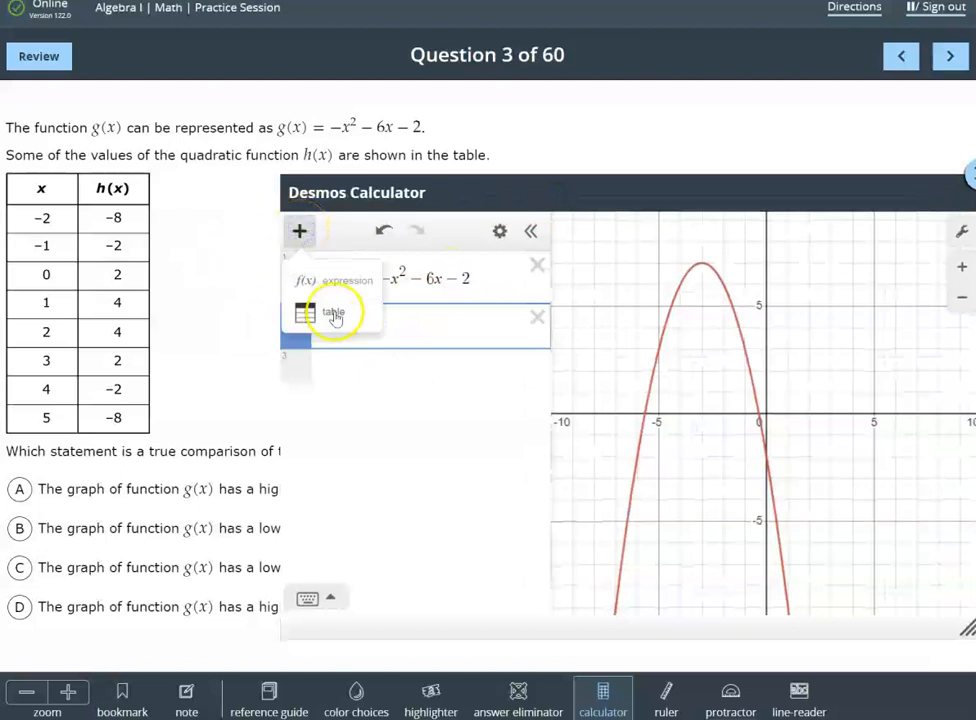
left_click(335, 314)
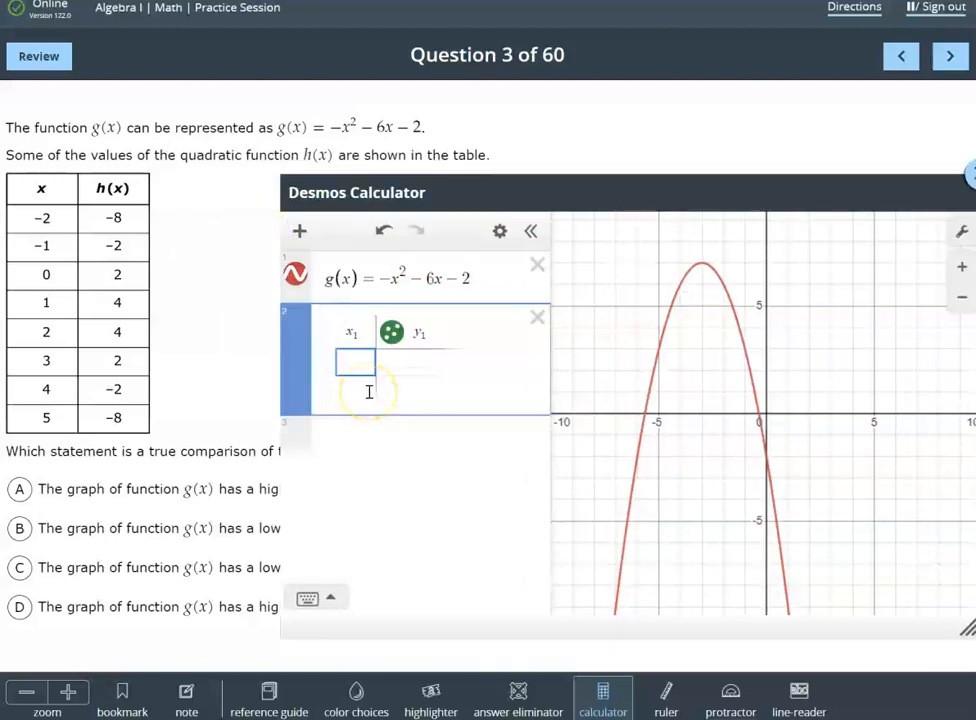
type("-2")
left_click(369, 391)
type("-1")
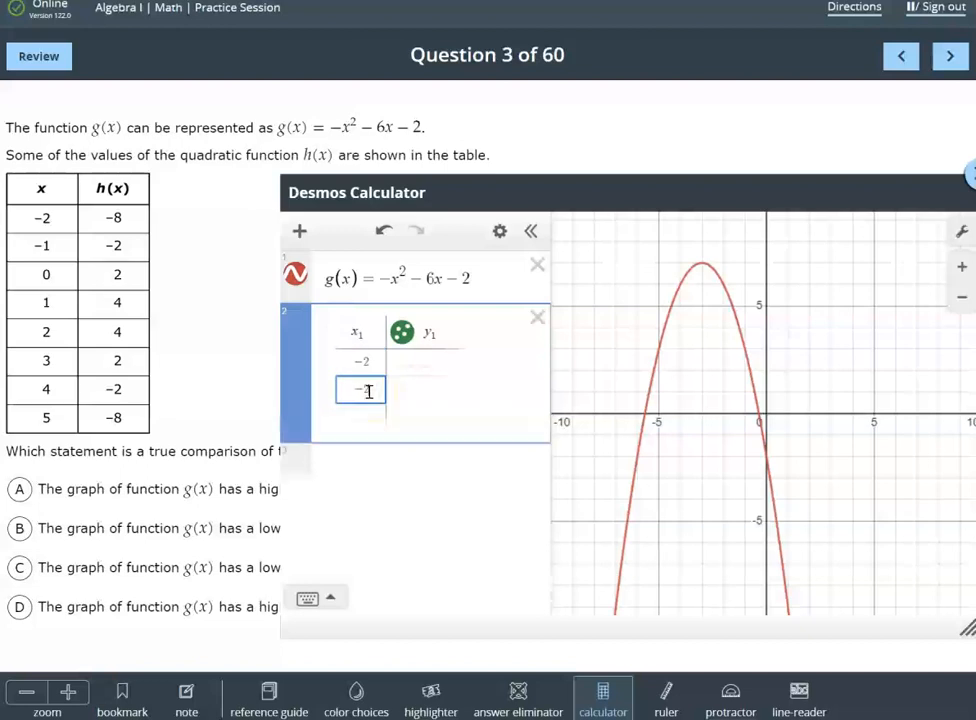
key("Return")
left_click(283, 331)
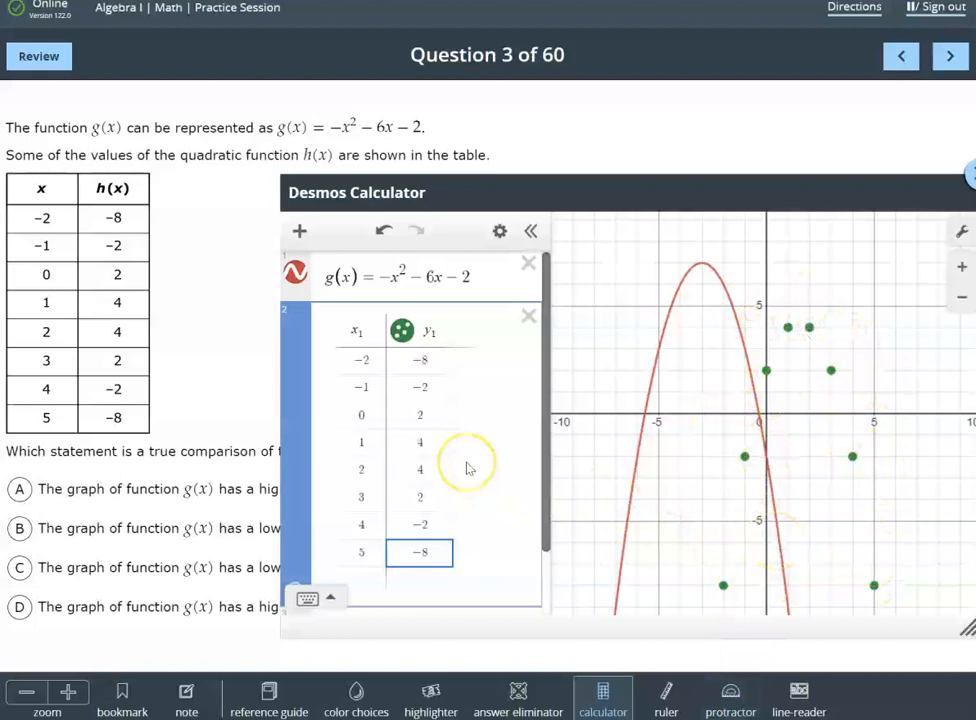
Apply Zoom Fit to the data table so the graph is framed around its plotted points
scroll(468, 468, "down", 2)
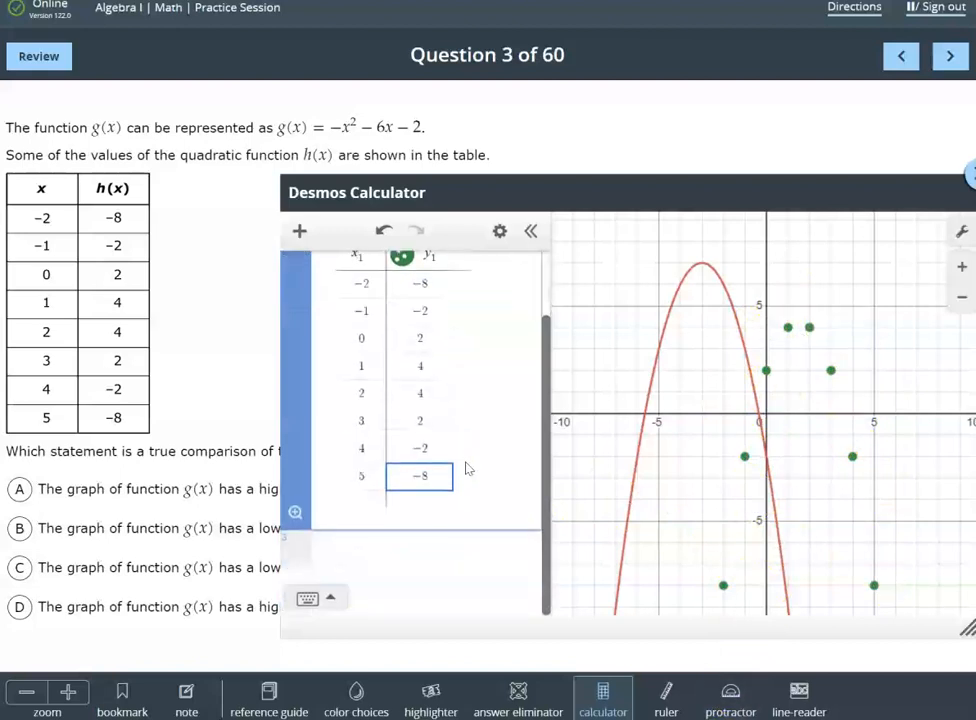
scroll(388, 546, "up", 2)
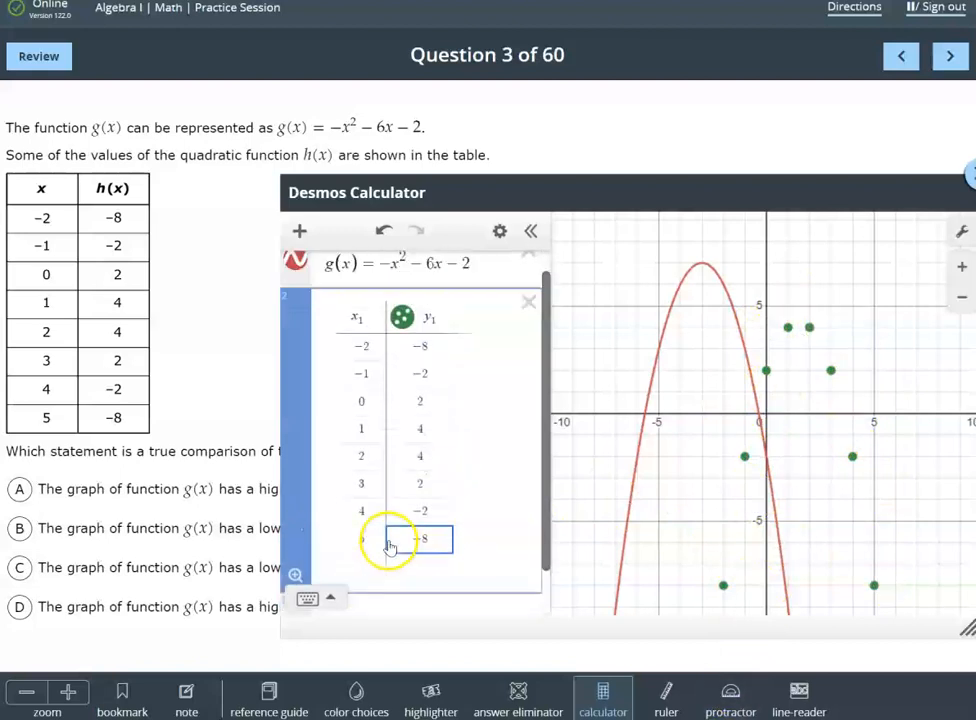
scroll(395, 512, "down", 2)
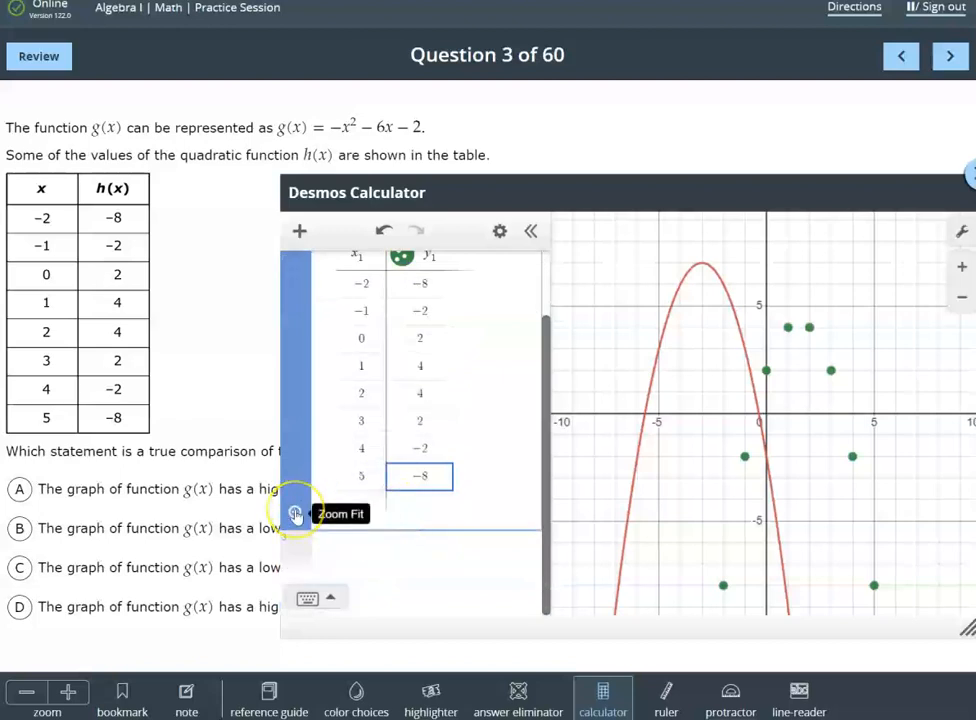
scroll(295, 515, "up", 2)
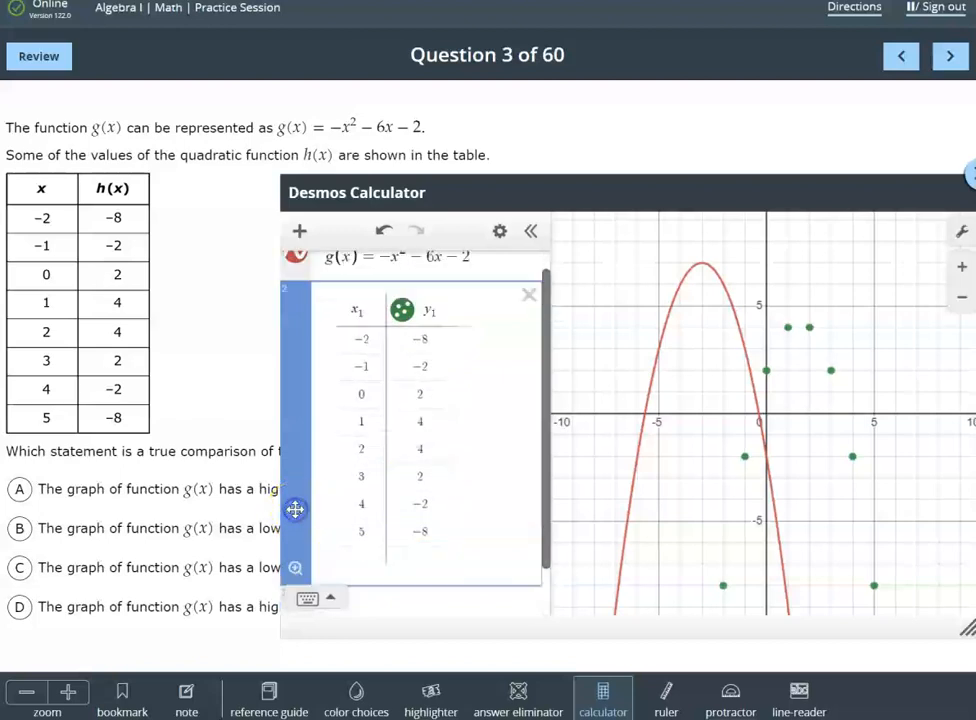
left_click(741, 490)
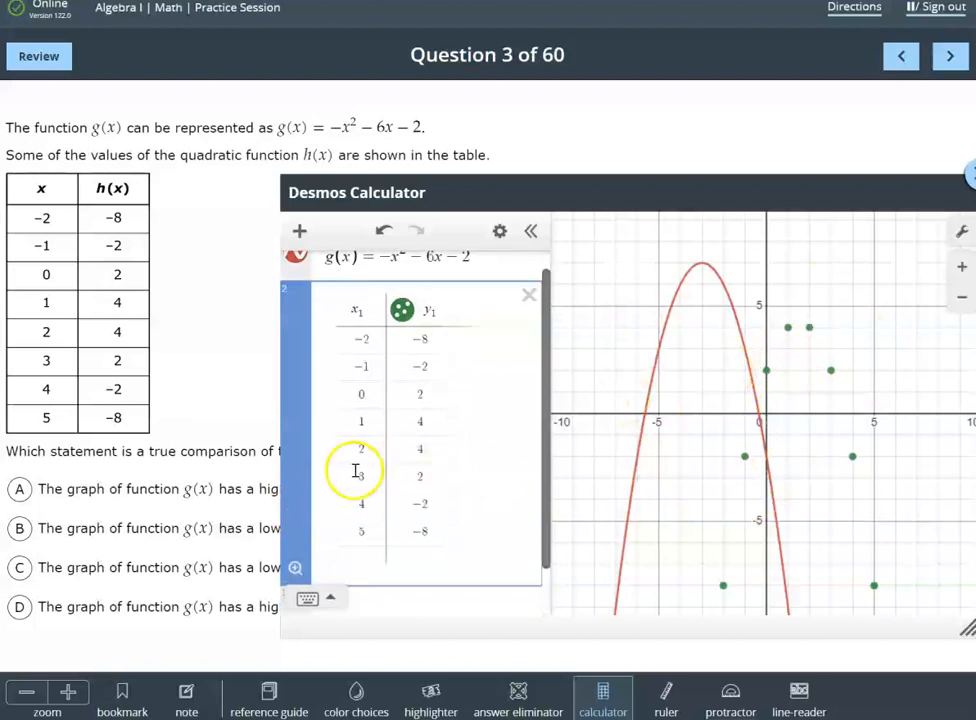
scroll(360, 480, "down", 2)
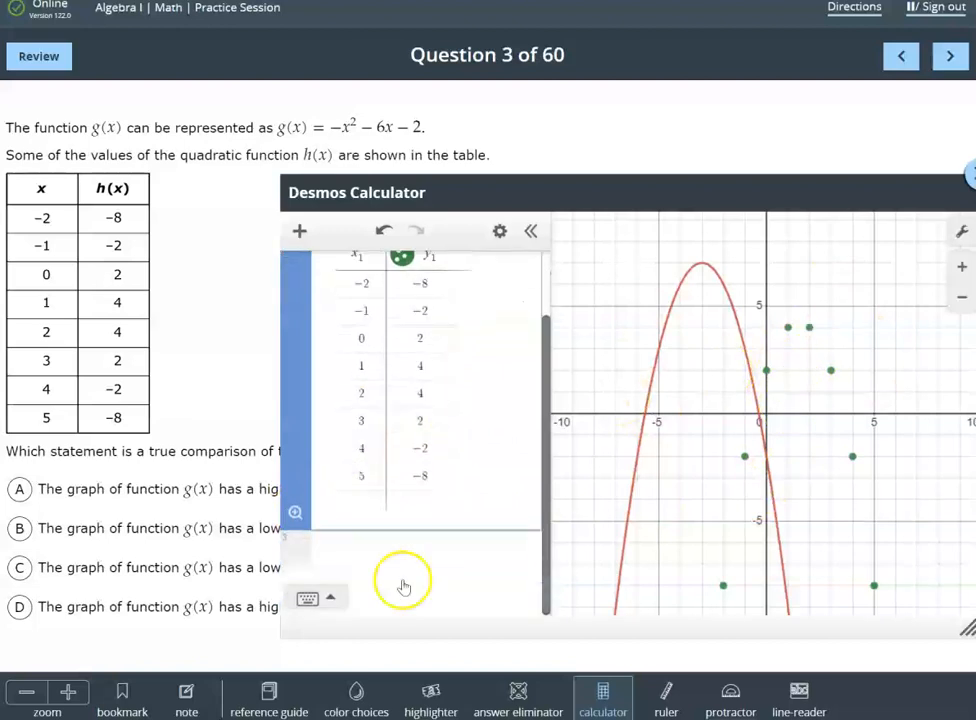
left_click(295, 512)
left_click_drag(682, 314, 758, 305)
mouse_move(812, 287)
left_mouse_down()
mouse_move(858, 279)
mouse_move(850, 279)
left_mouse_up()
Enter the quadratic regression y₁ ~ ax₁² + bx₁ + c in the expression line below the h(x) data table
scroll(380, 540, "down", 2)
left_click(358, 552)
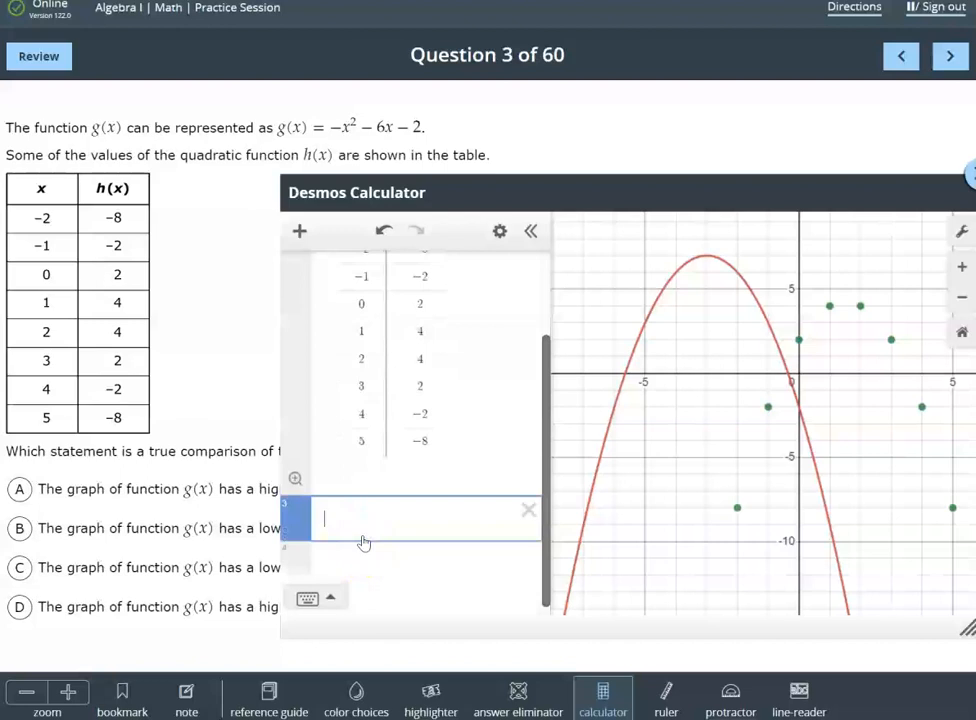
type("y_1")
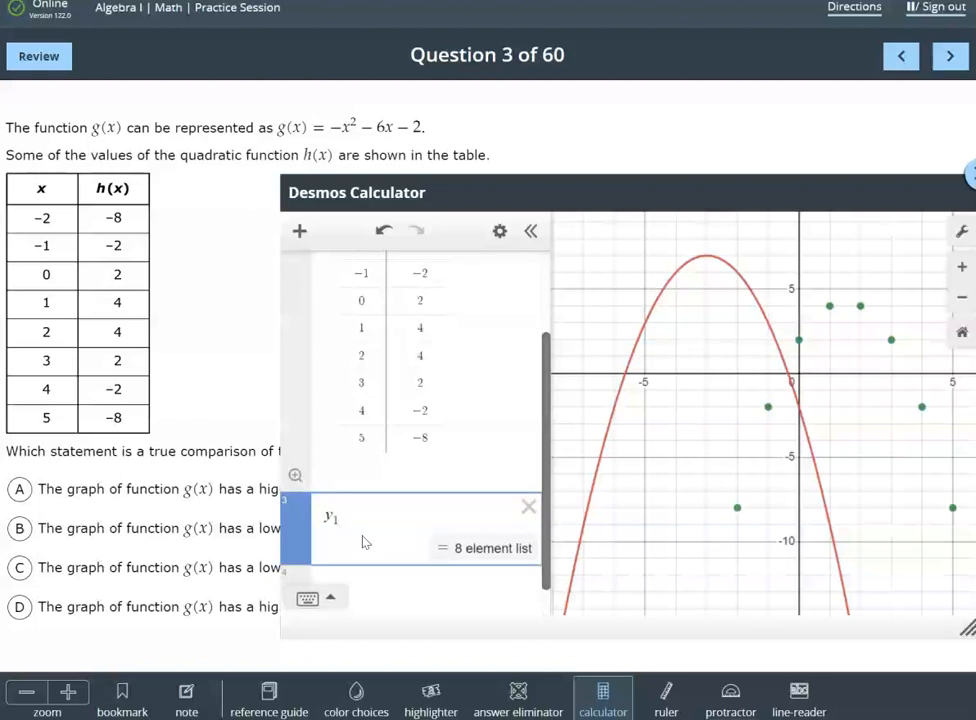
scroll(364, 536, "up", 3)
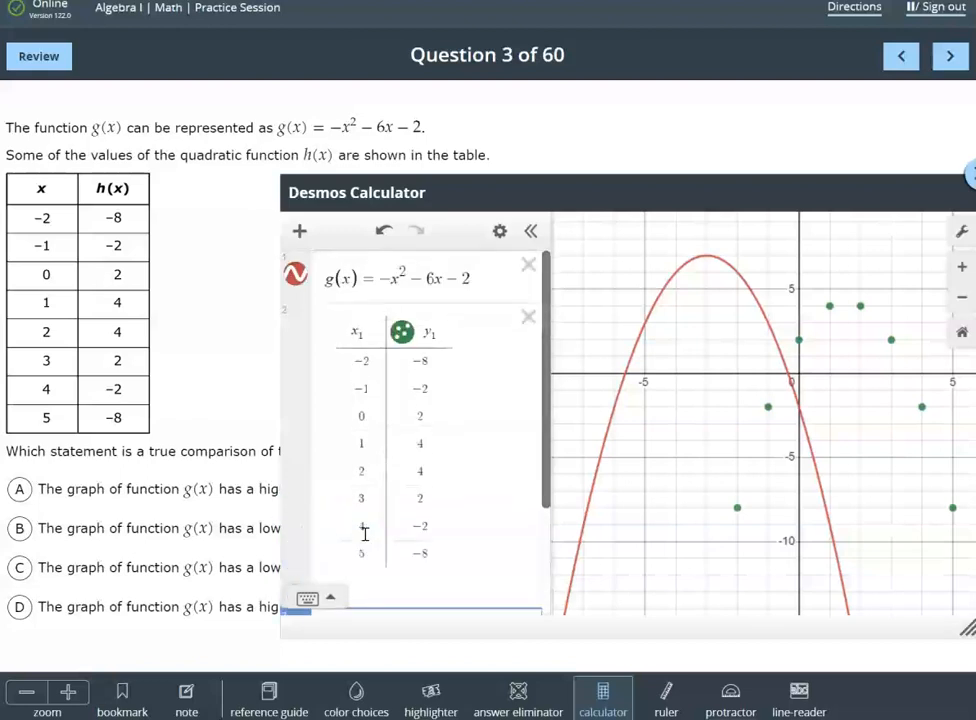
scroll(440, 400, "down", 3)
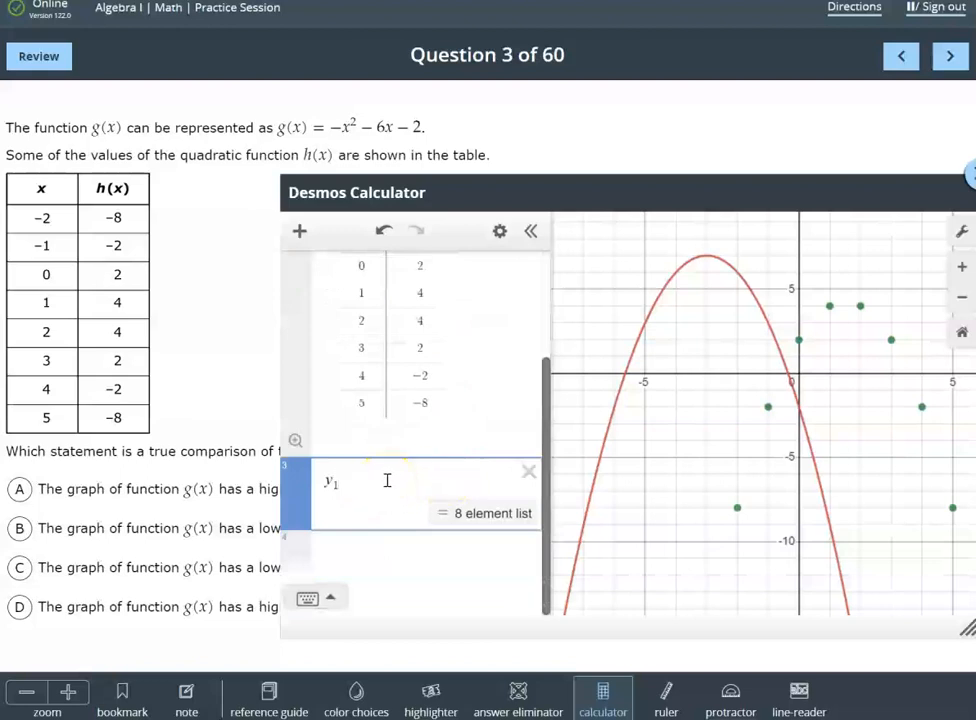
type("~")
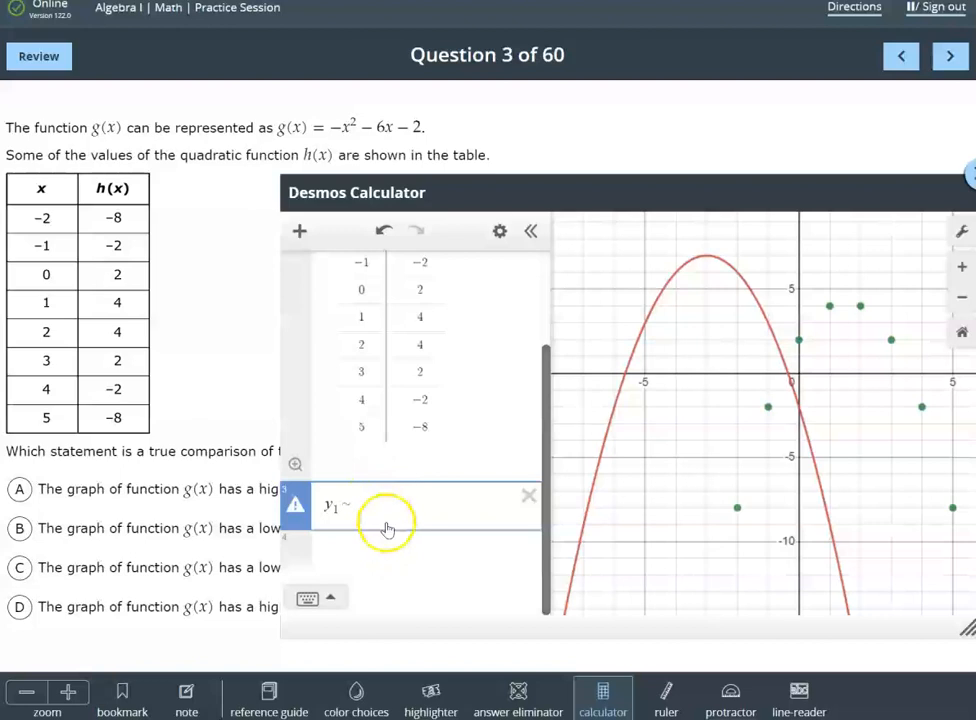
type("a")
type("x1")
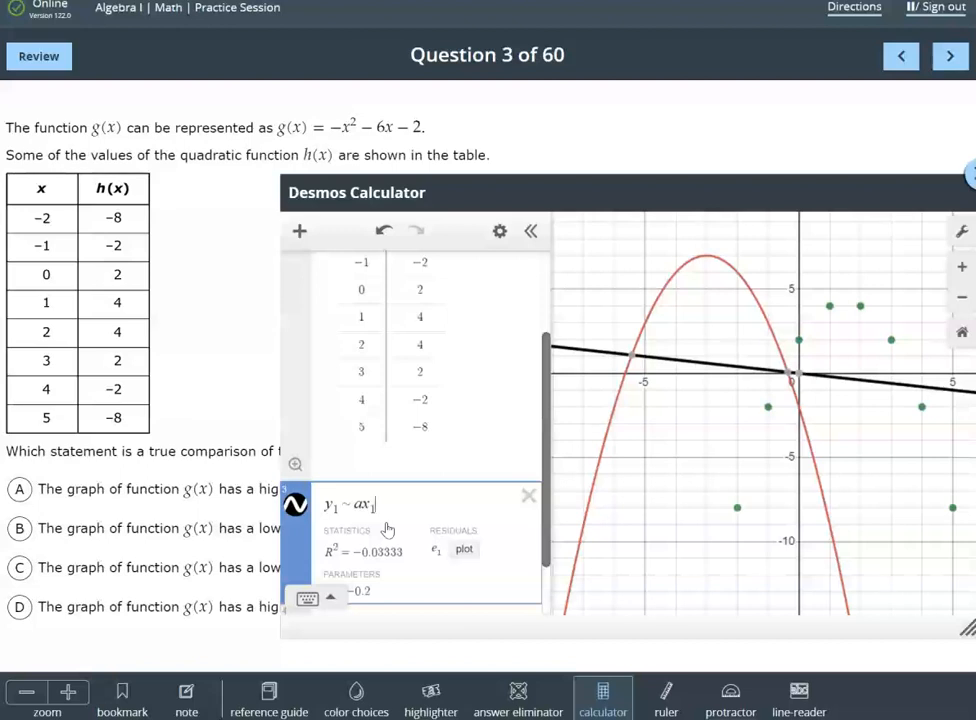
type("^")
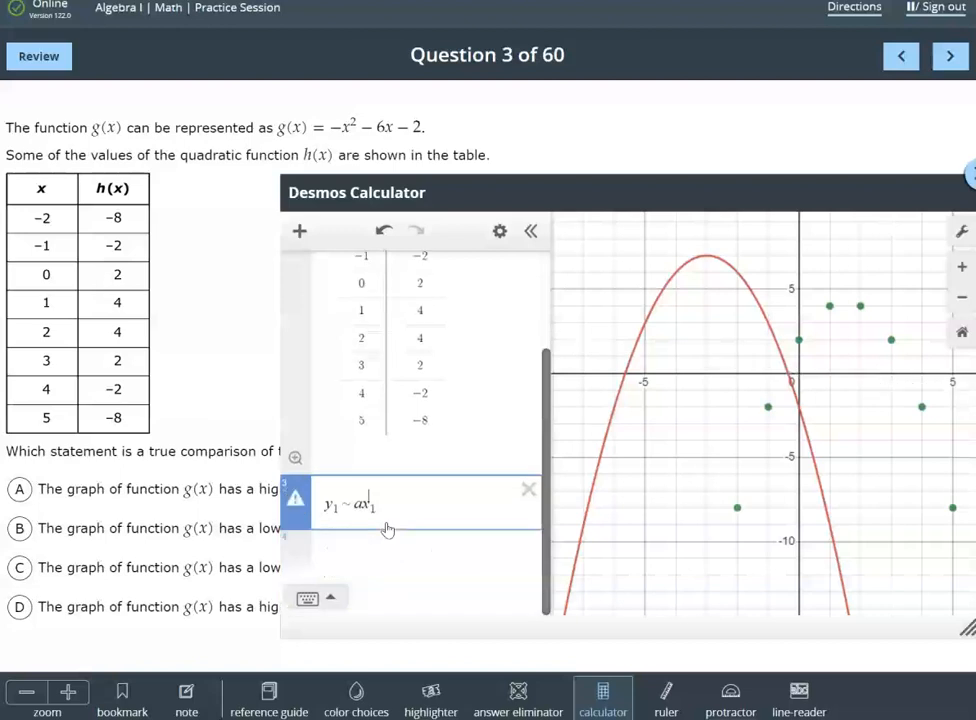
type("2")
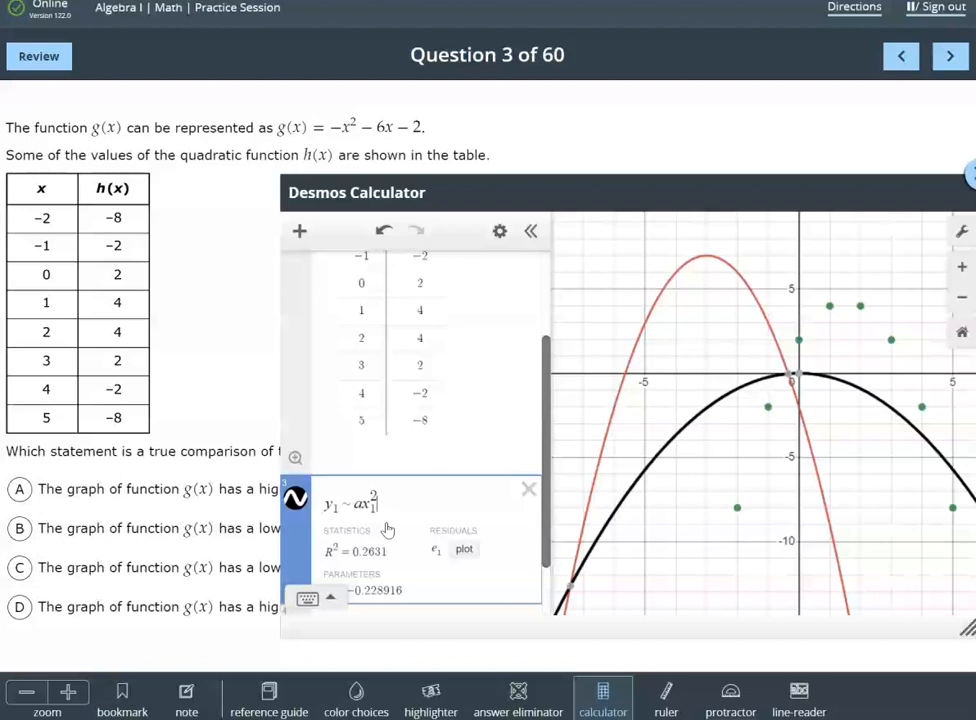
type("+ bx_1 ")
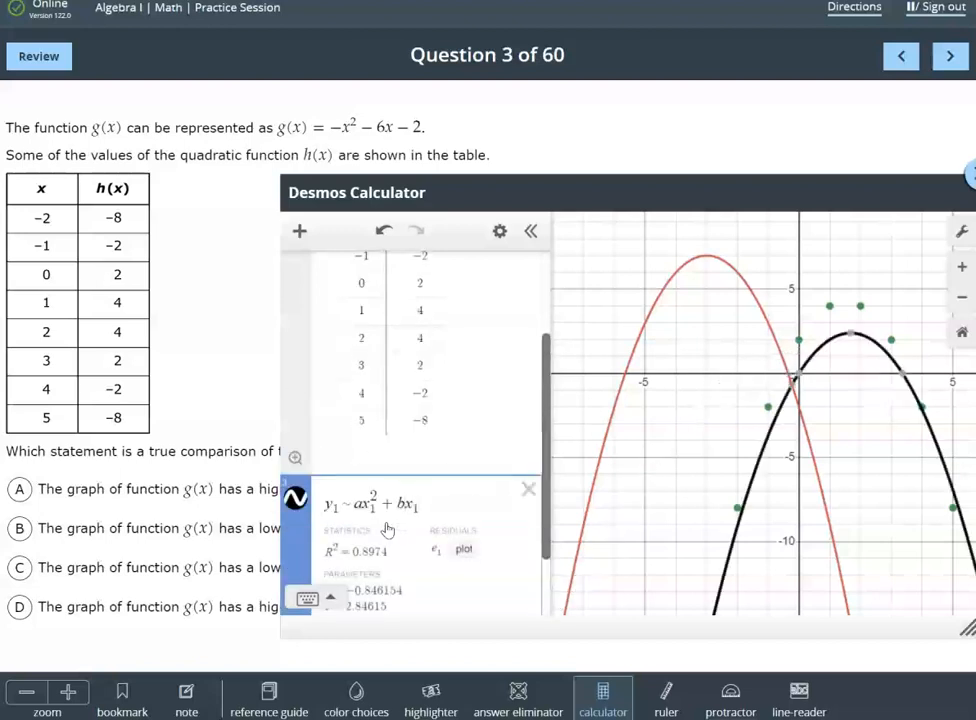
type("+ c")
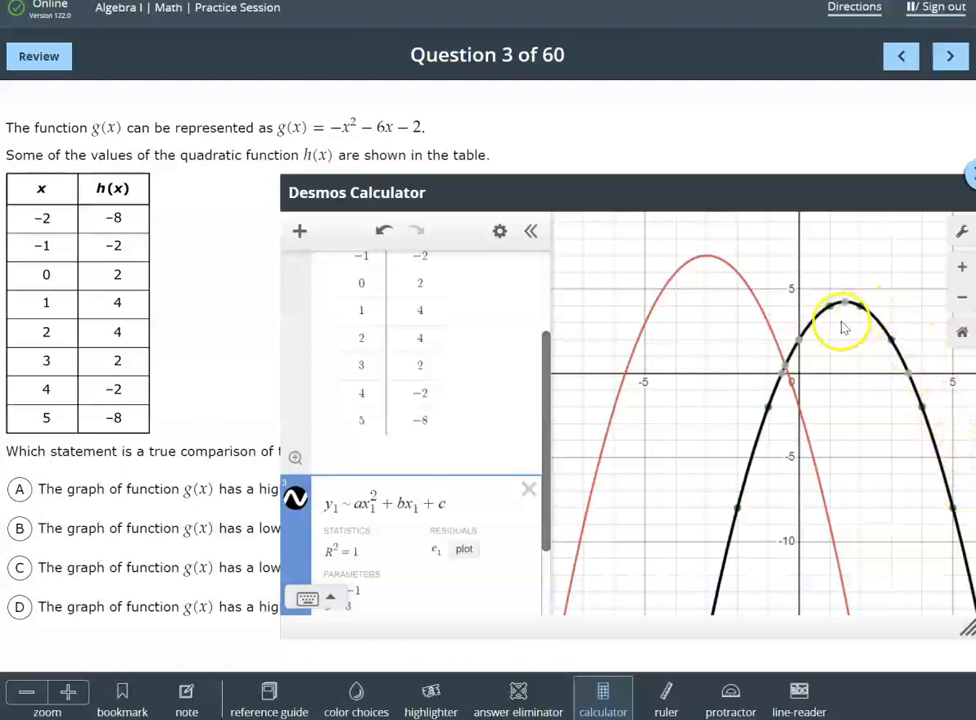
Examine the regression's statistics and parameters a, b and c, and compare the fitted curve with the table points and g(x)
scroll(410, 435, "up", 2)
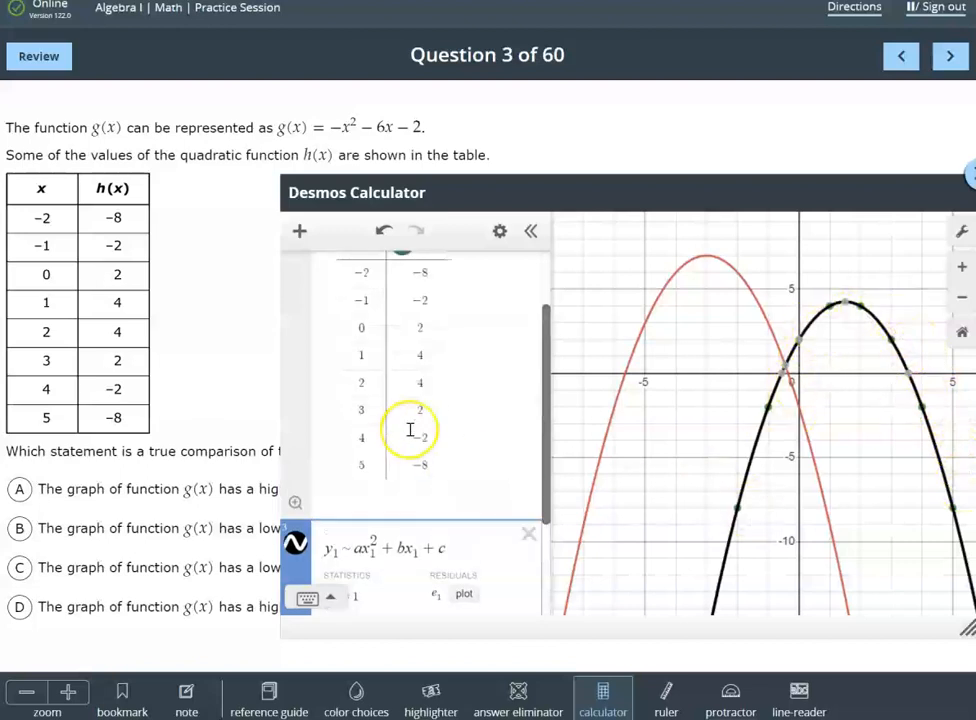
scroll(630, 430, "down", 1)
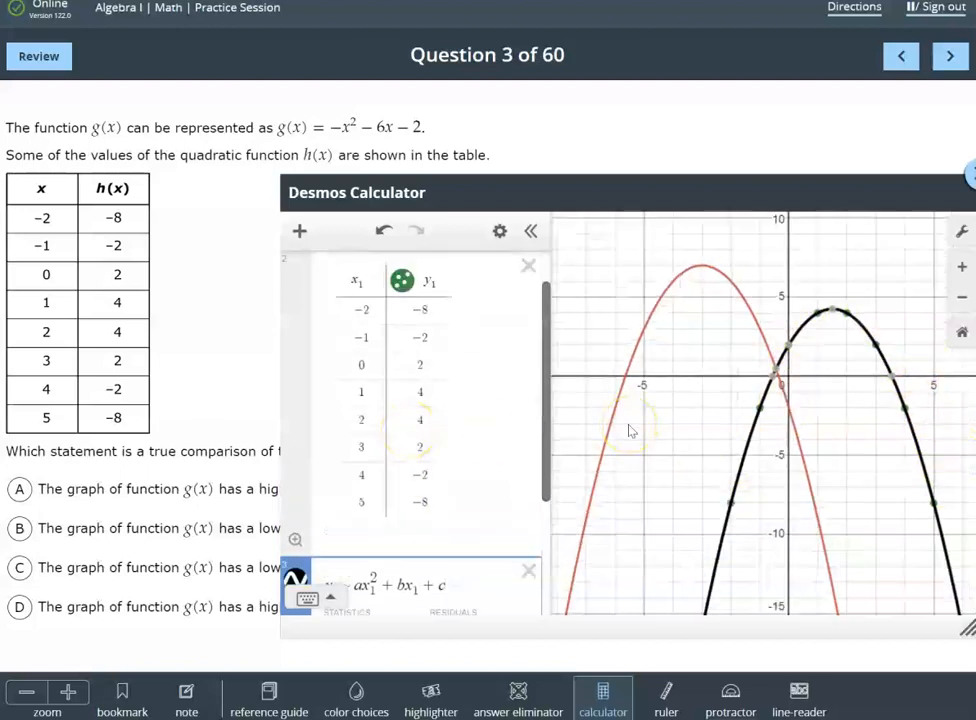
scroll(736, 436, "down", 1)
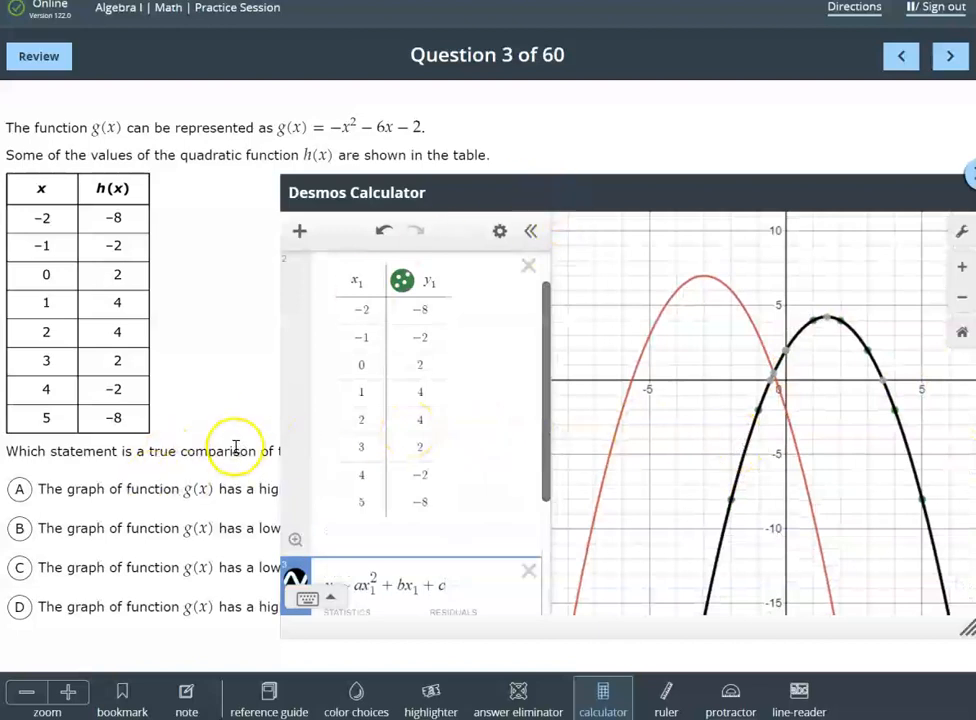
scroll(475, 458, "down", 1)
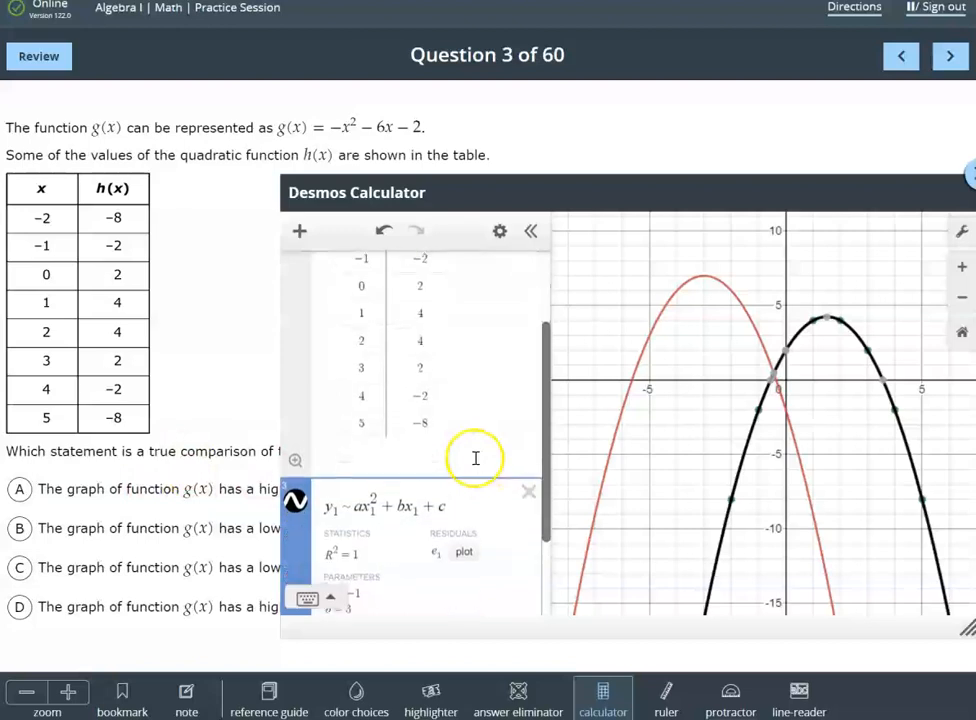
scroll(432, 510, "down", 1)
scroll(436, 515, "up", 1)
scroll(436, 515, "down", 1)
scroll(436, 515, "up", 1)
scroll(436, 516, "down", 1)
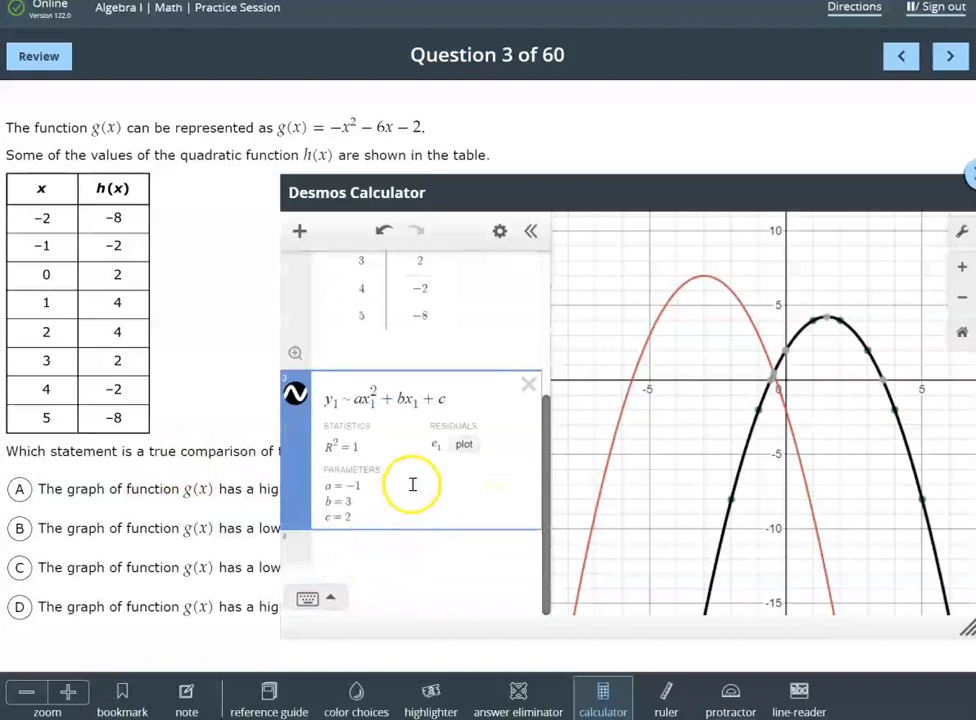
scroll(381, 475, "up", 1)
scroll(381, 475, "down", 1)
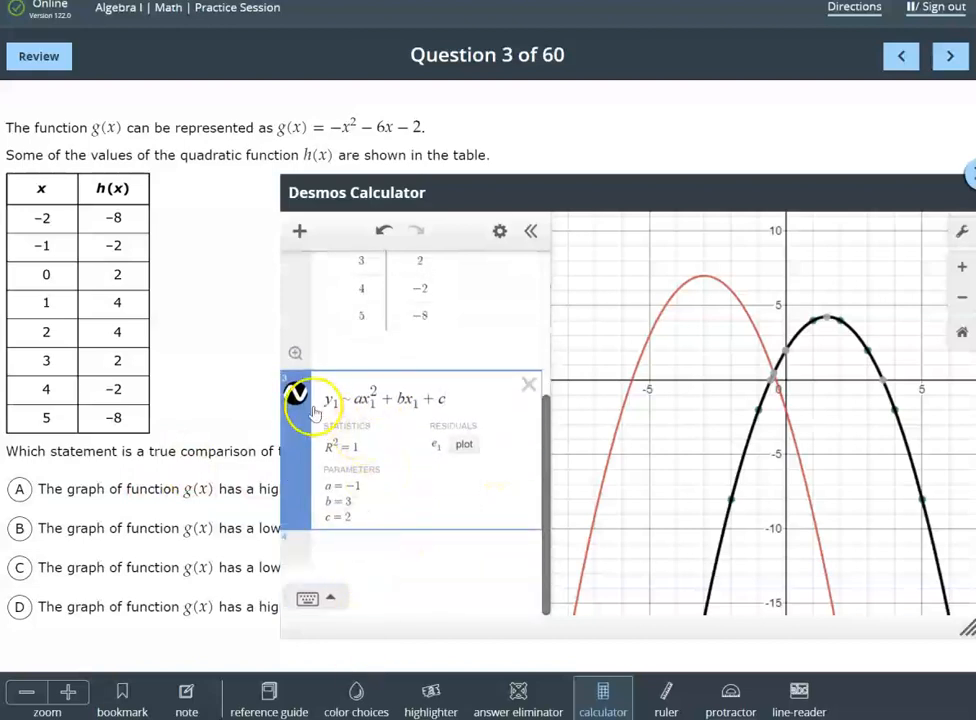
scroll(407, 453, "up", 1)
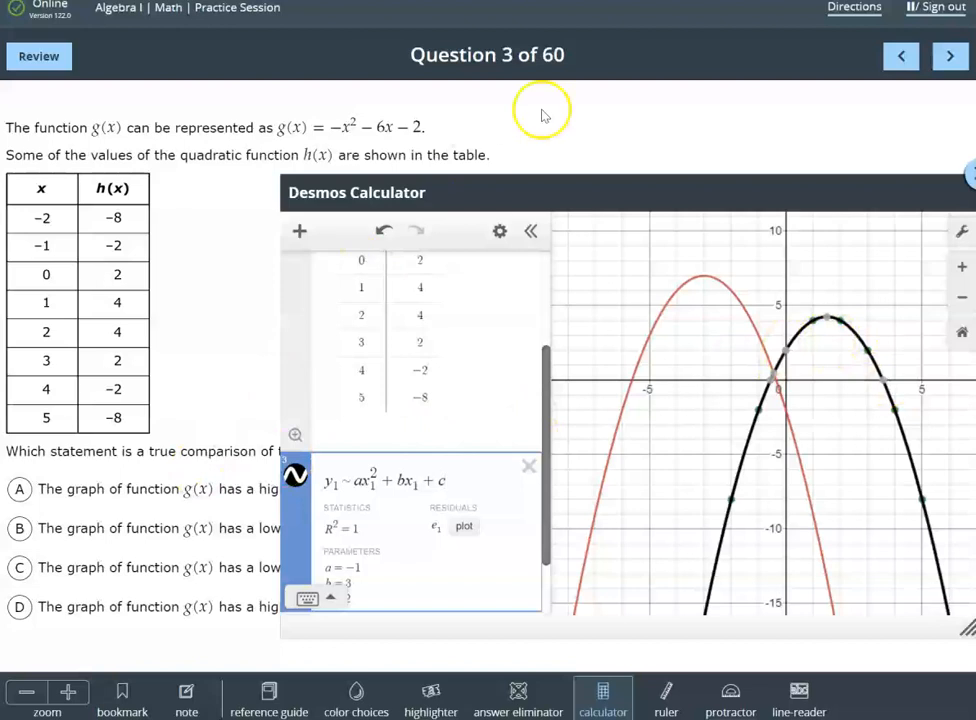
Shrink the calculator and move it above the answer choices so that all four statements can be read
left_click_drag(593, 192, 576, 121)
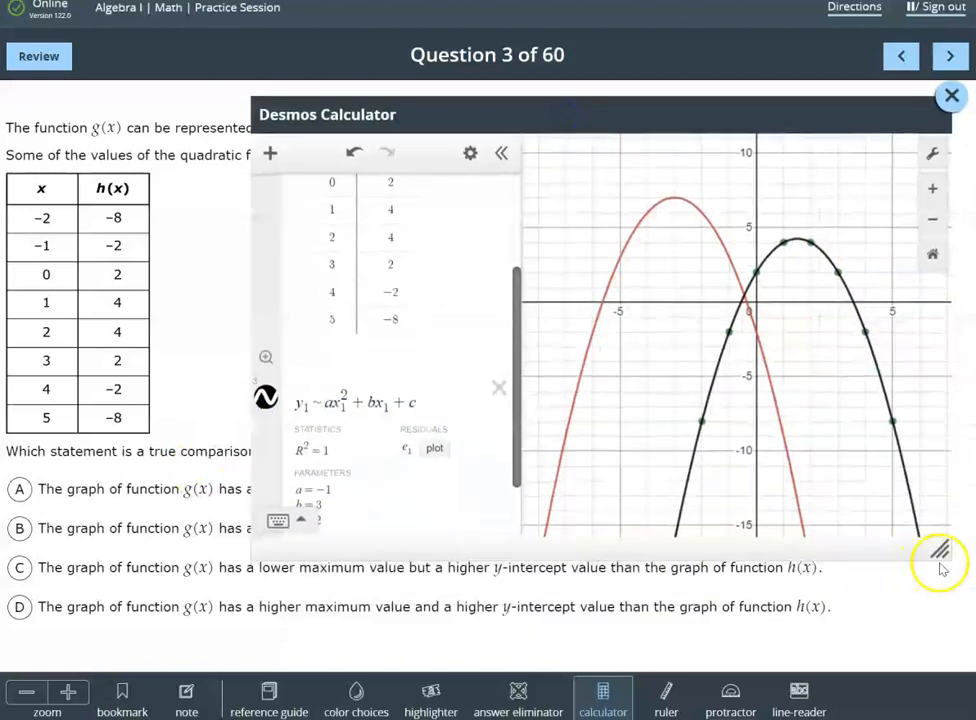
left_click_drag(952, 549, 778, 455)
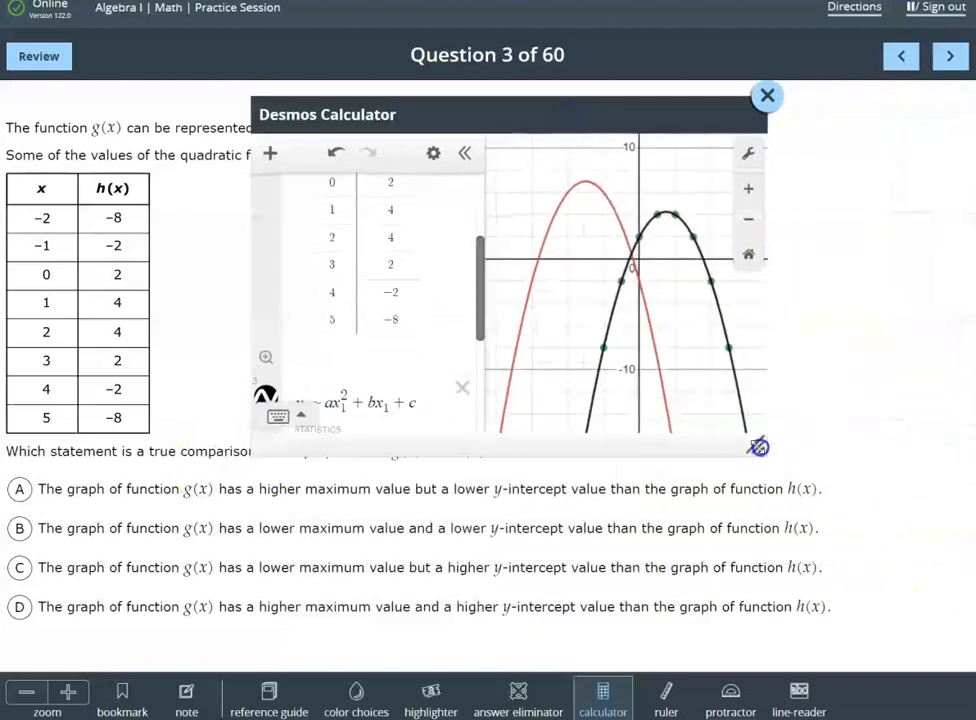
left_click_drag(593, 115, 737, 95)
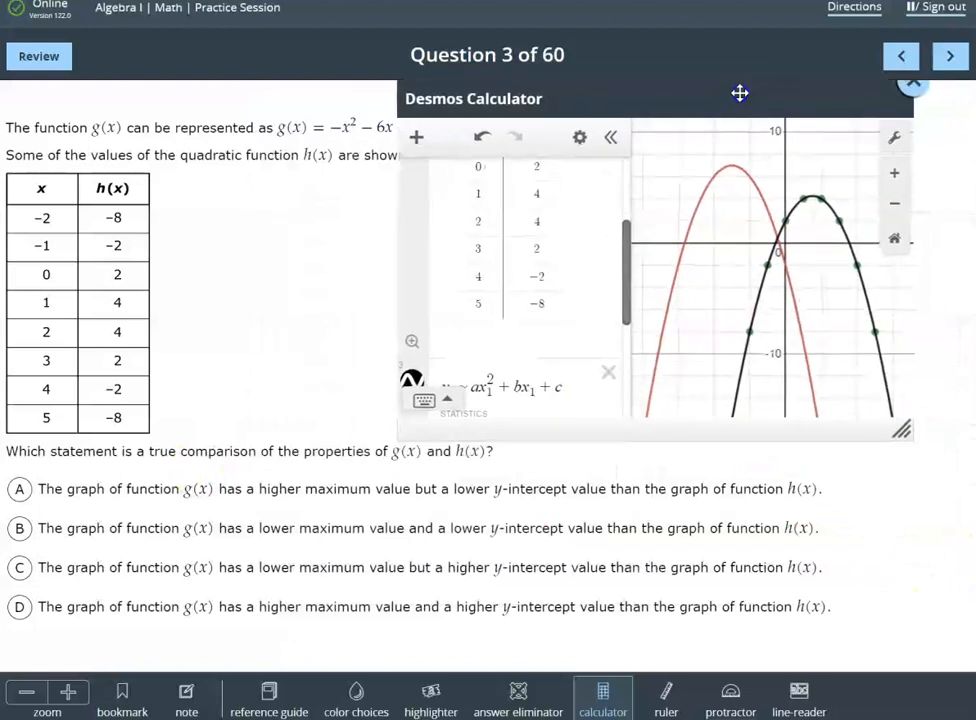
Match the g(x) expression and the h(x) regression to their curves while reading the answer statements on maximum and y-intercept
scroll(576, 318, "up", 4)
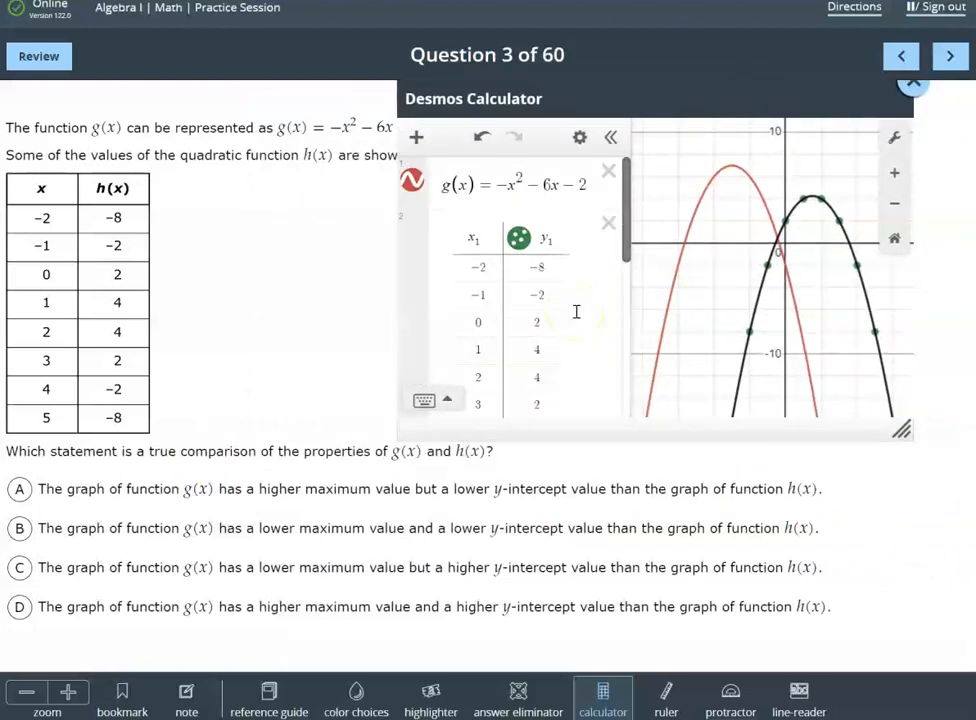
scroll(576, 312, "down", 3)
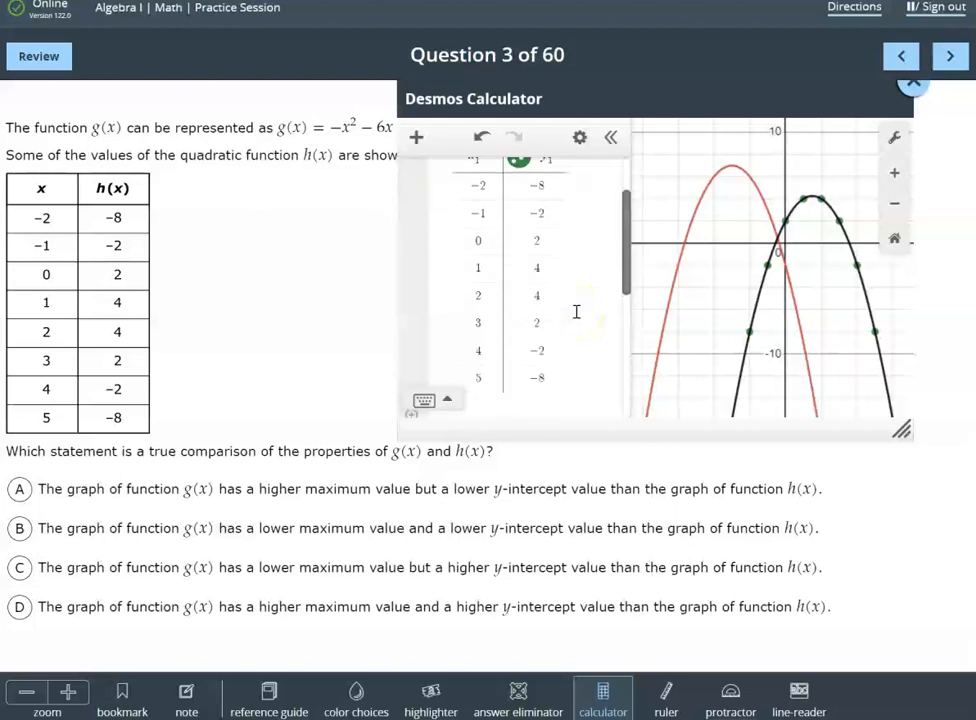
scroll(576, 312, "up", 3)
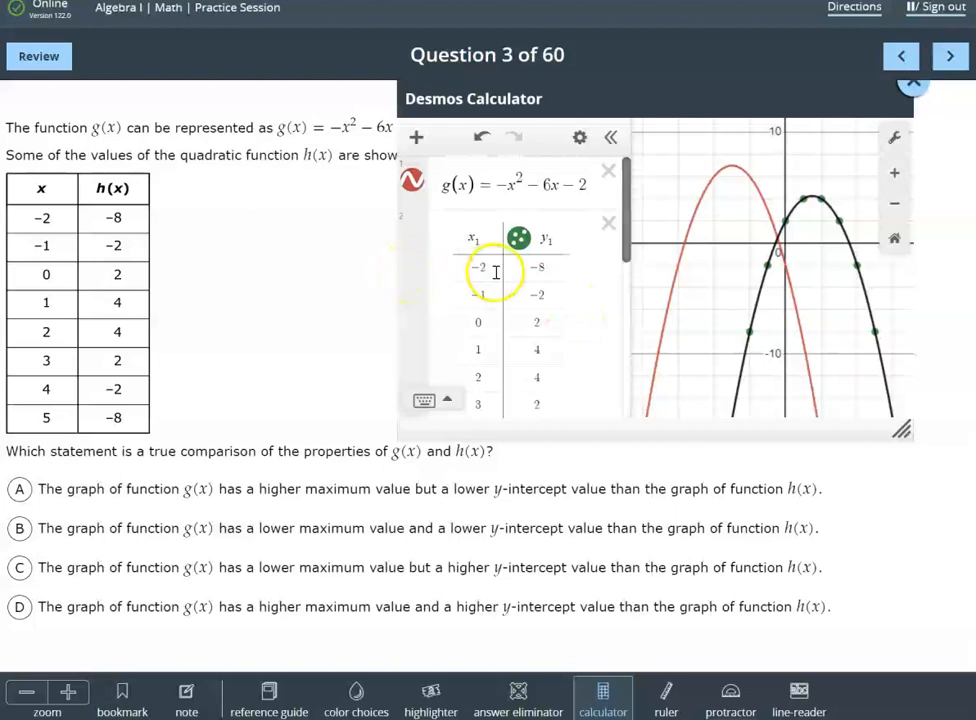
scroll(497, 272, "down", 3)
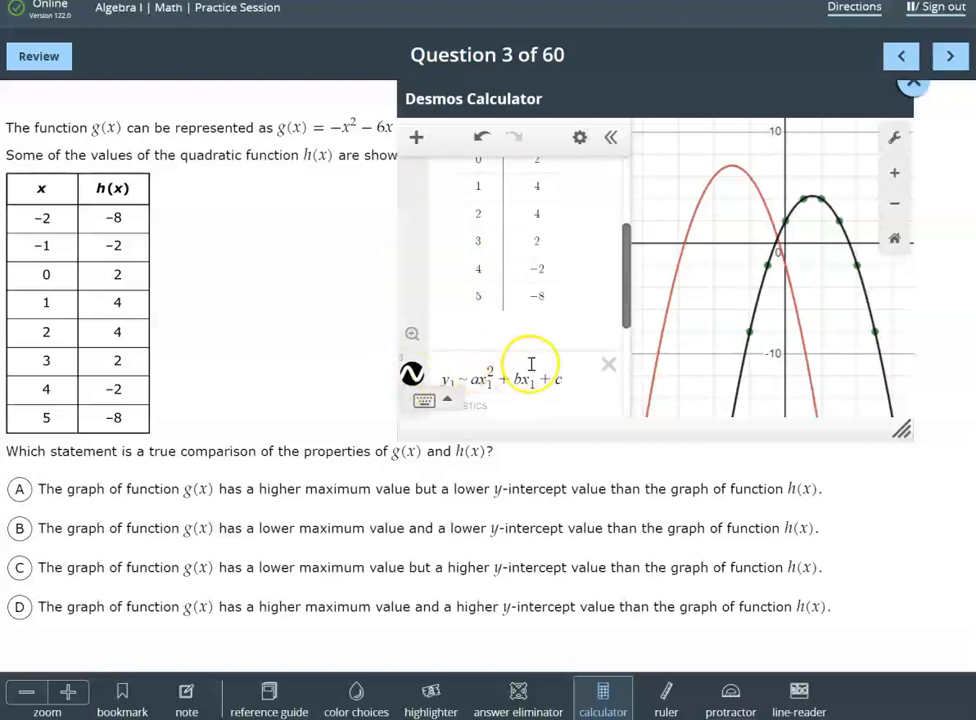
scroll(531, 368, "up", 3)
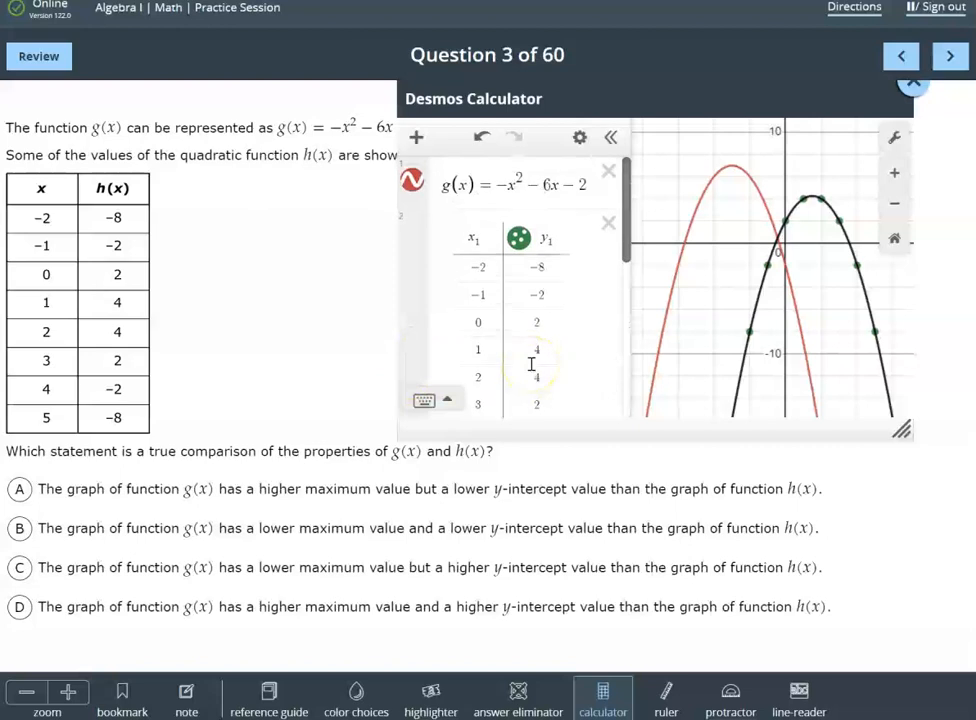
left_click(472, 490)
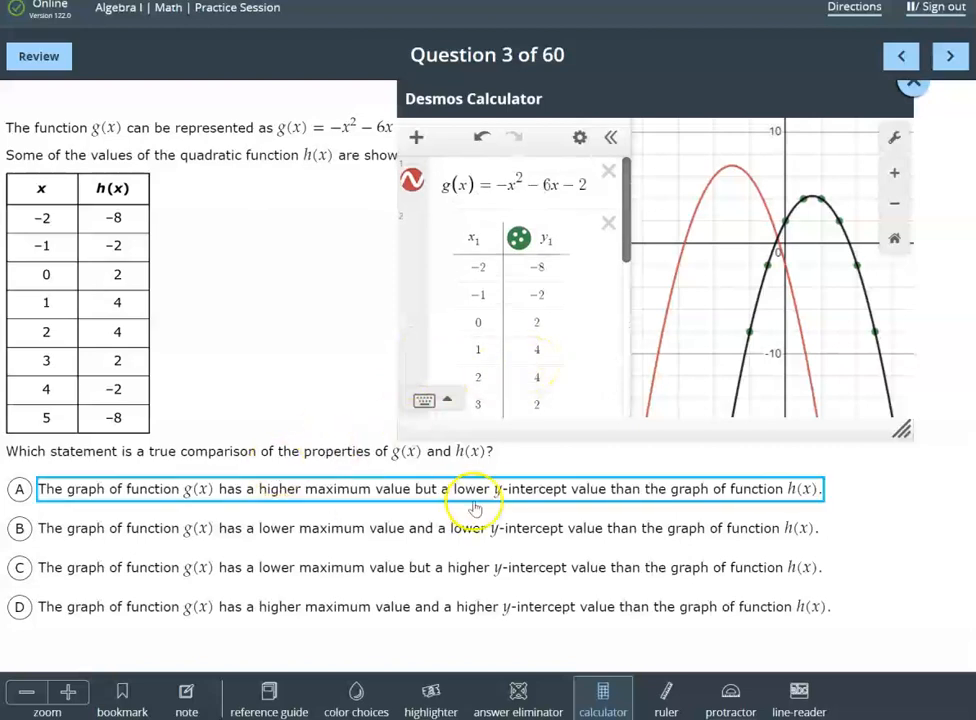
left_click(693, 218)
left_click(557, 376)
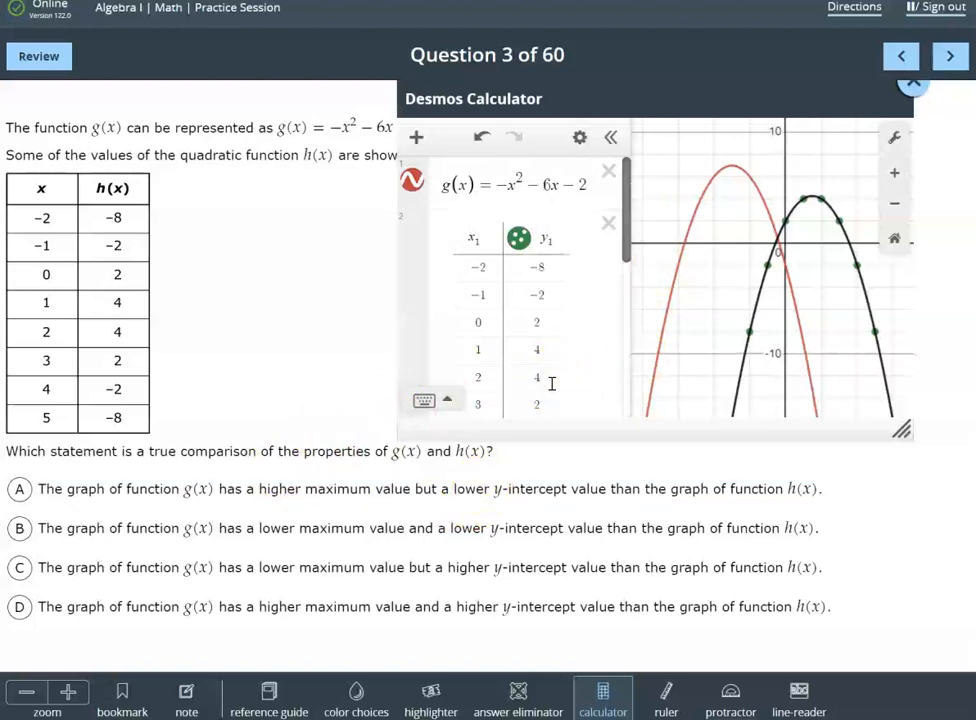
left_click(707, 202)
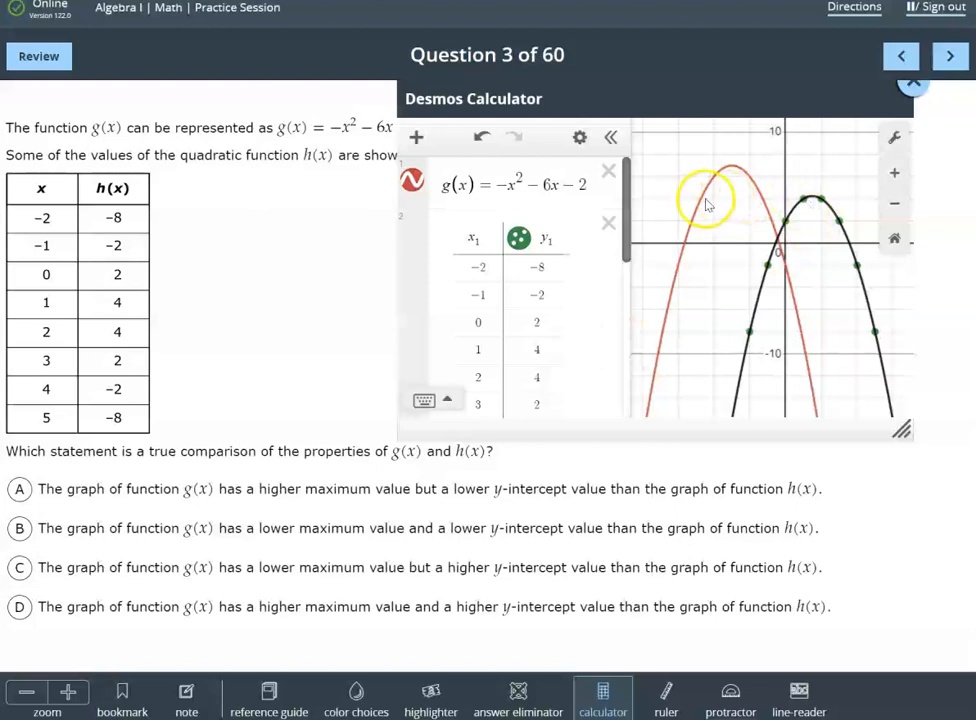
Display the maximum and y-intercept coordinates of both parabolas, and select answer A for question 3
left_click(733, 168)
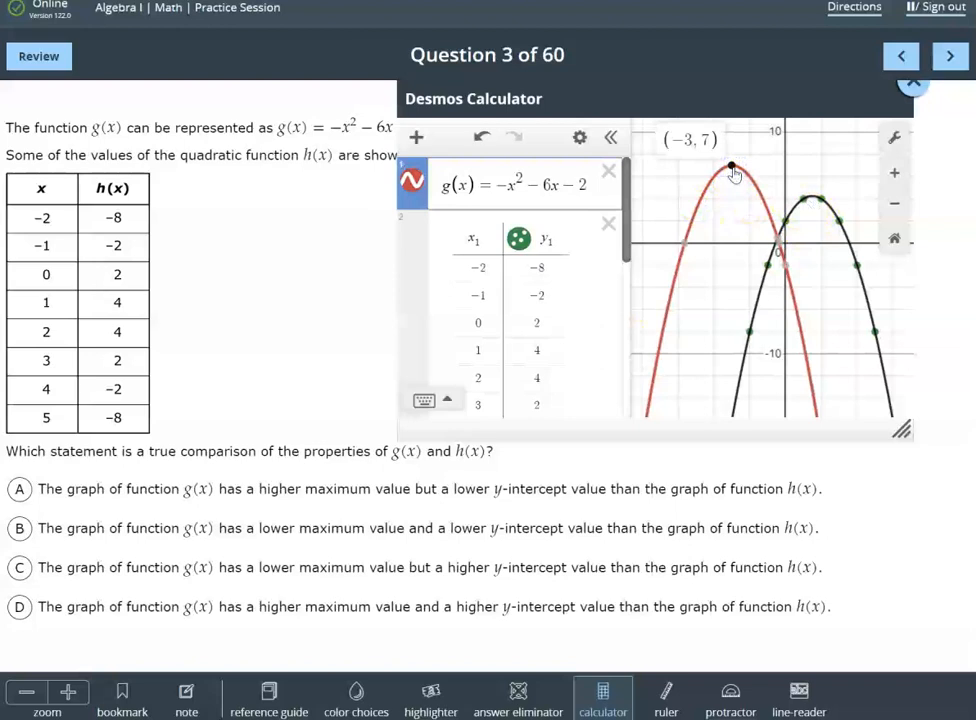
left_click(785, 266)
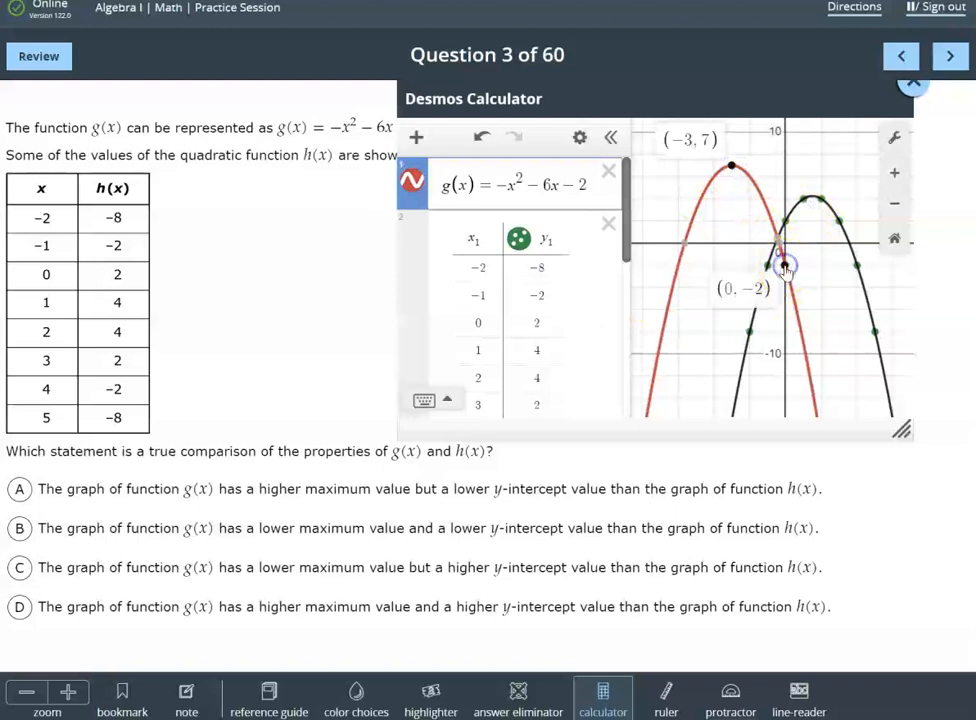
left_click(815, 200)
left_click(815, 200)
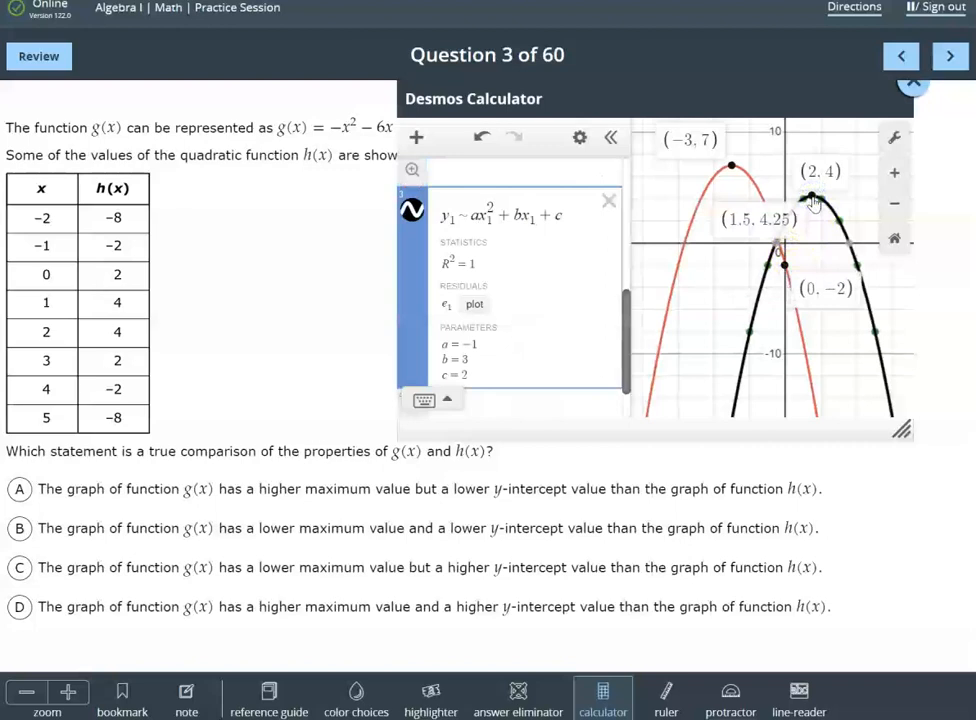
left_click(789, 228)
left_click(789, 228)
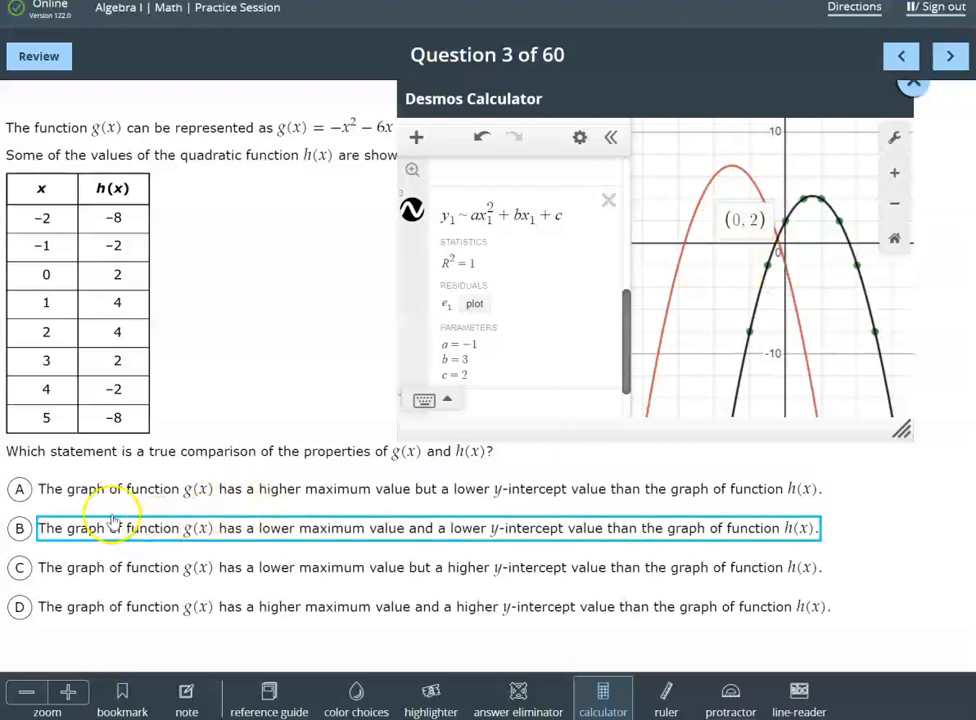
left_click(17, 490)
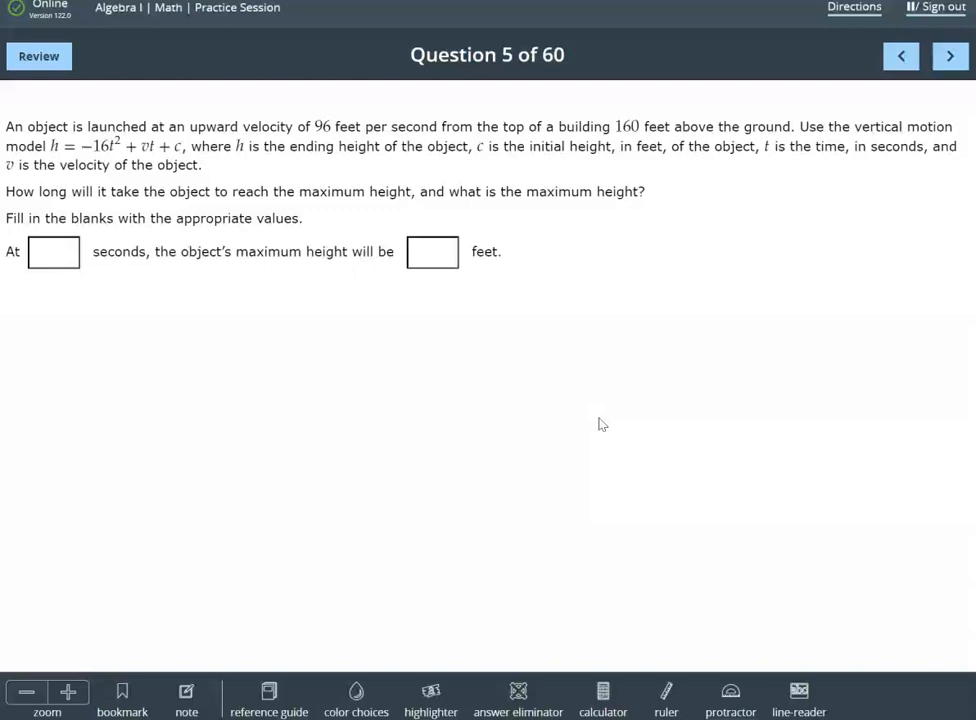
Open the Desmos calculator, place it below the question text, and start the first expression
left_click(604, 695)
left_click_drag(325, 124, 720, 307)
left_click(485, 378)
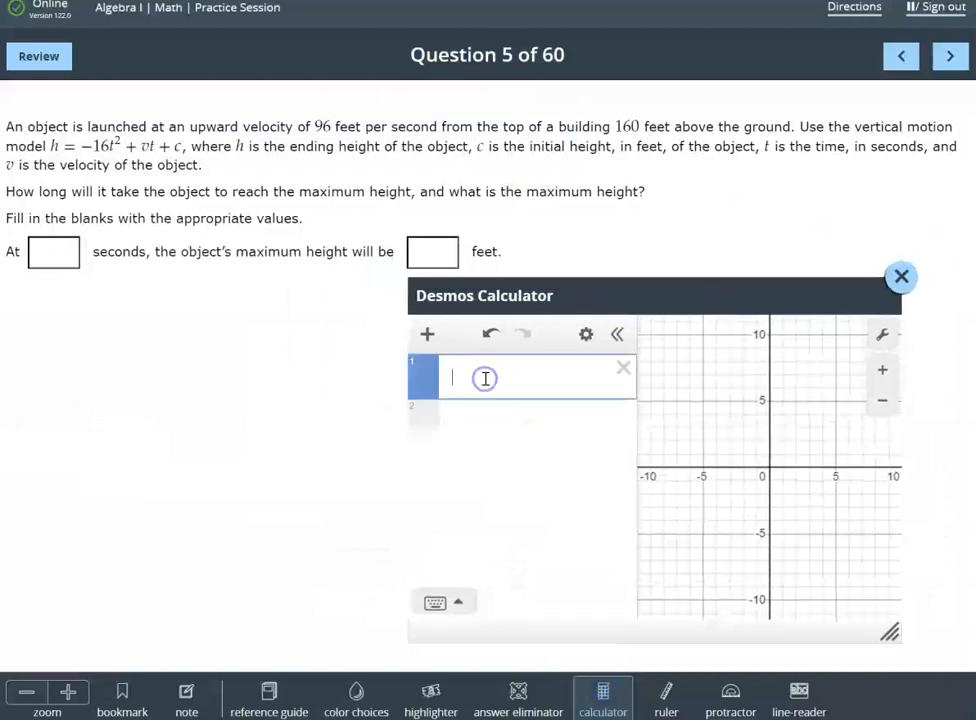
Enter the vertical motion model as h(t) = -16t^2 + vt + c and add sliders for both v and c
type("h =")
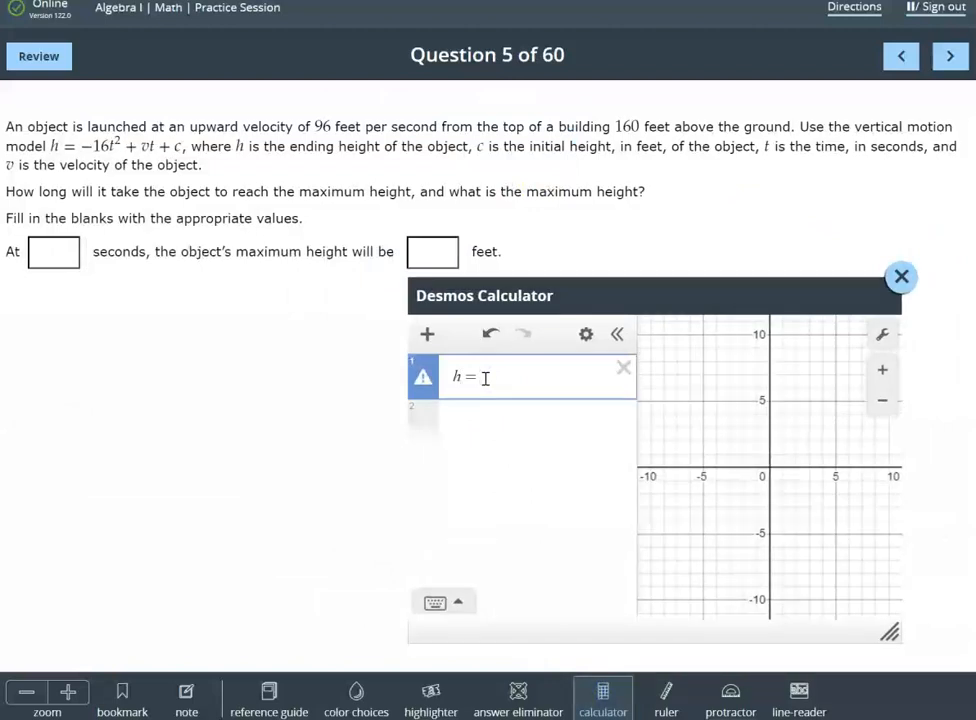
key("BackSpace")
type("(t)")
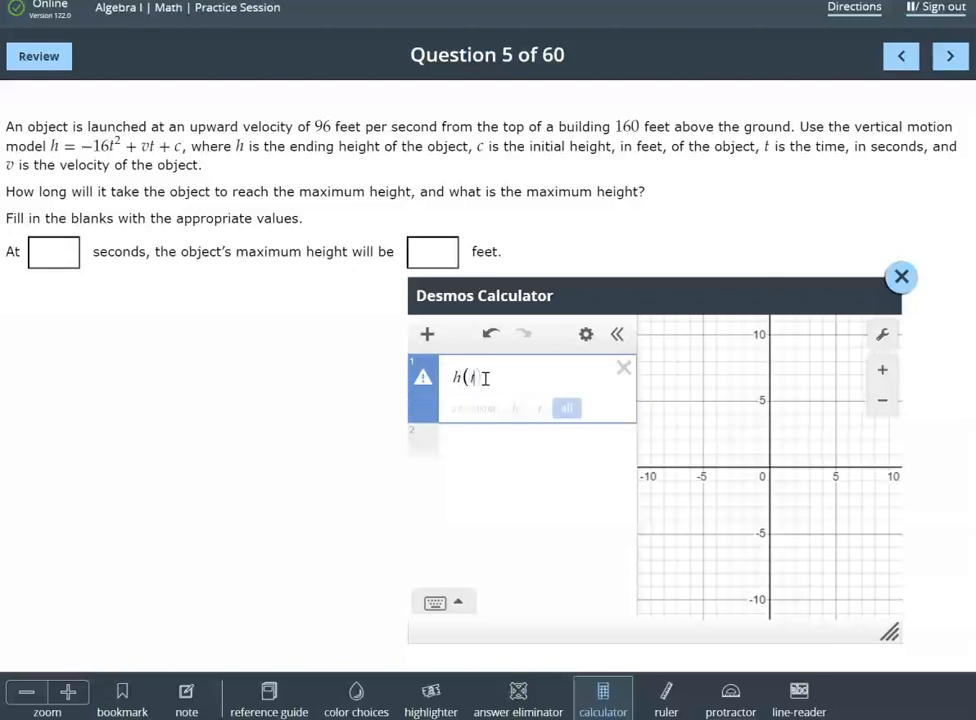
type("=")
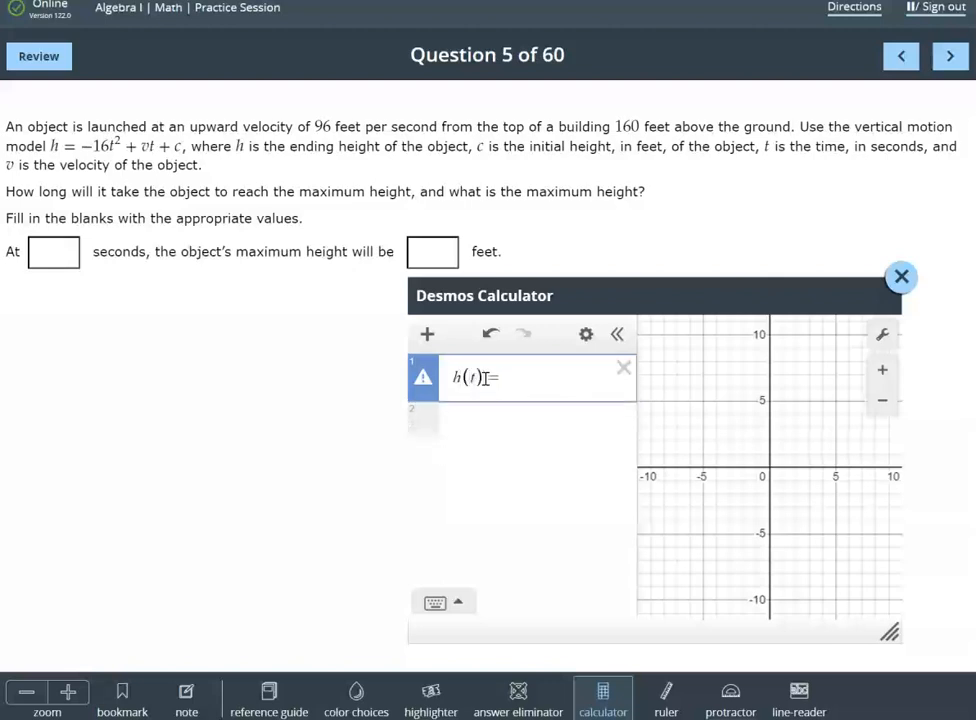
type("-1")
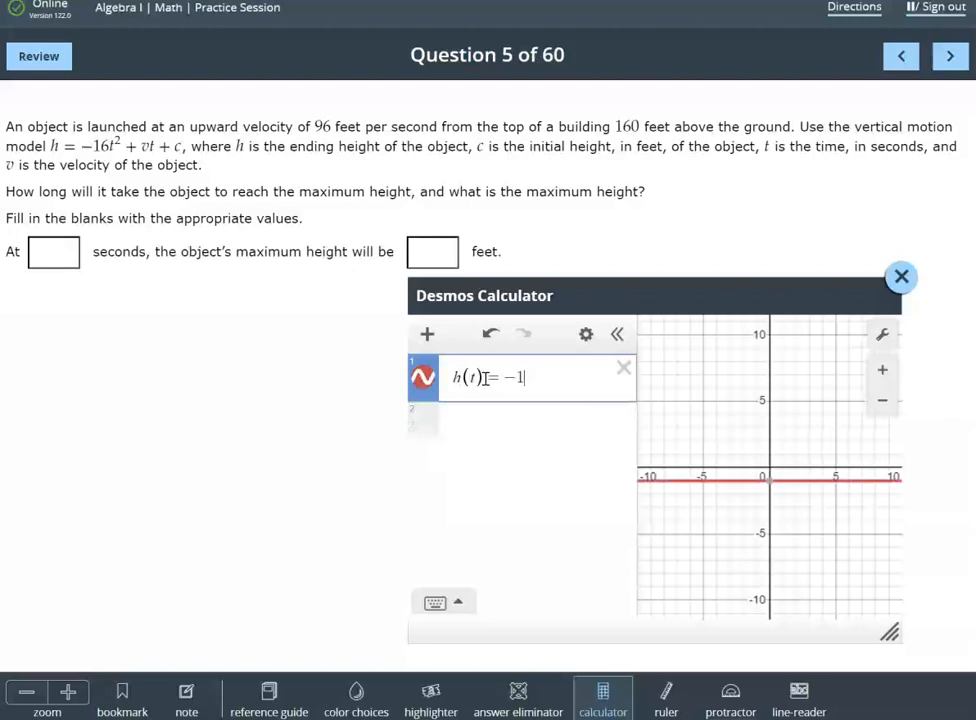
type("6")
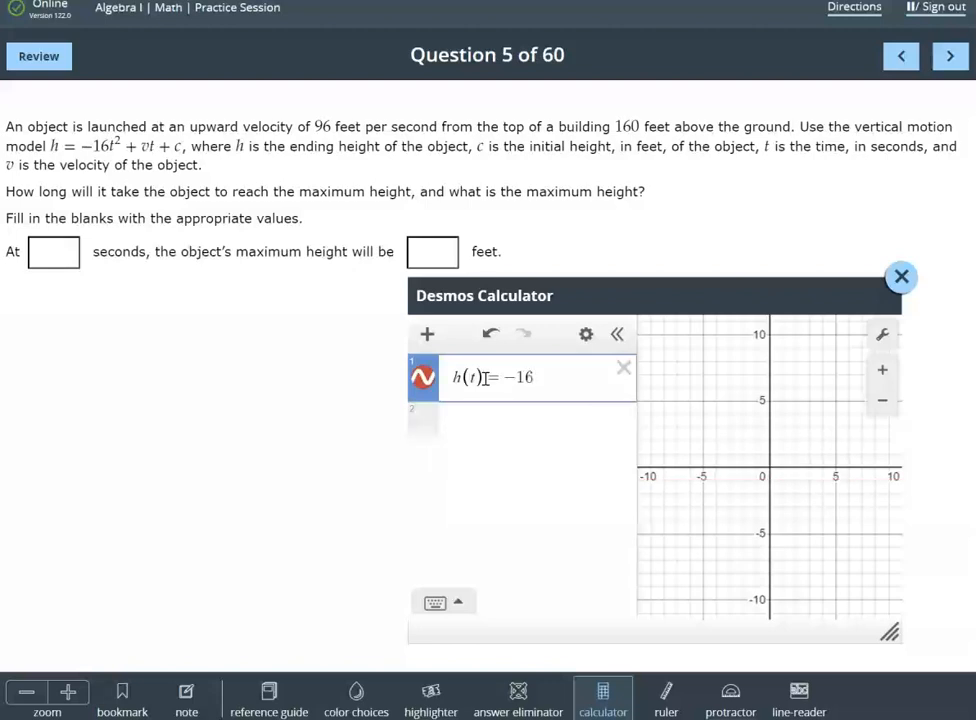
type("t^2")
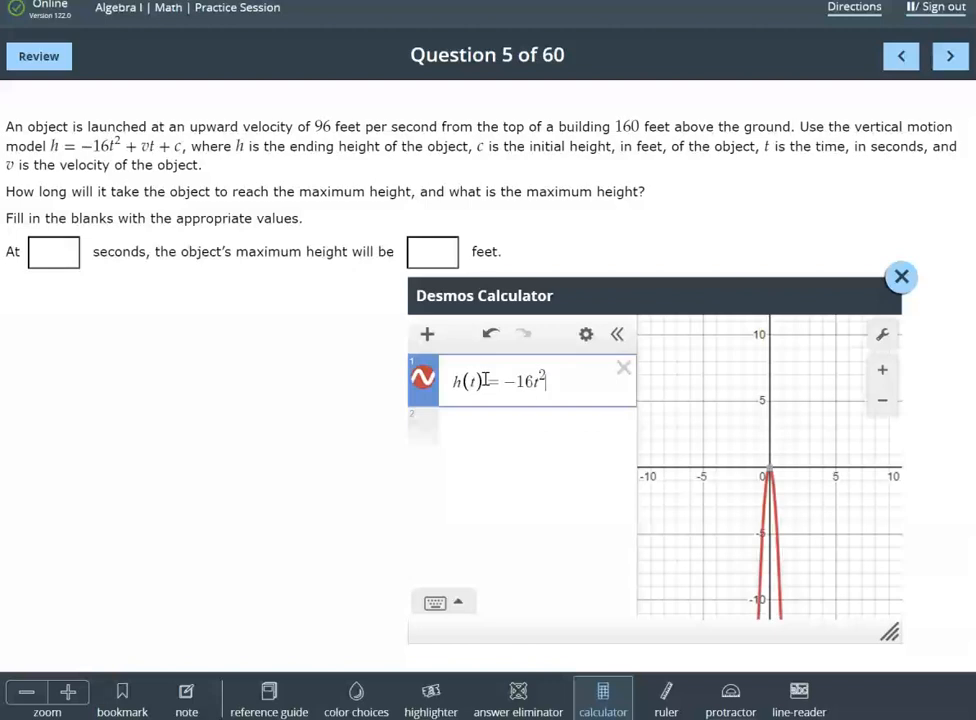
key("Right")
type("+ vt ")
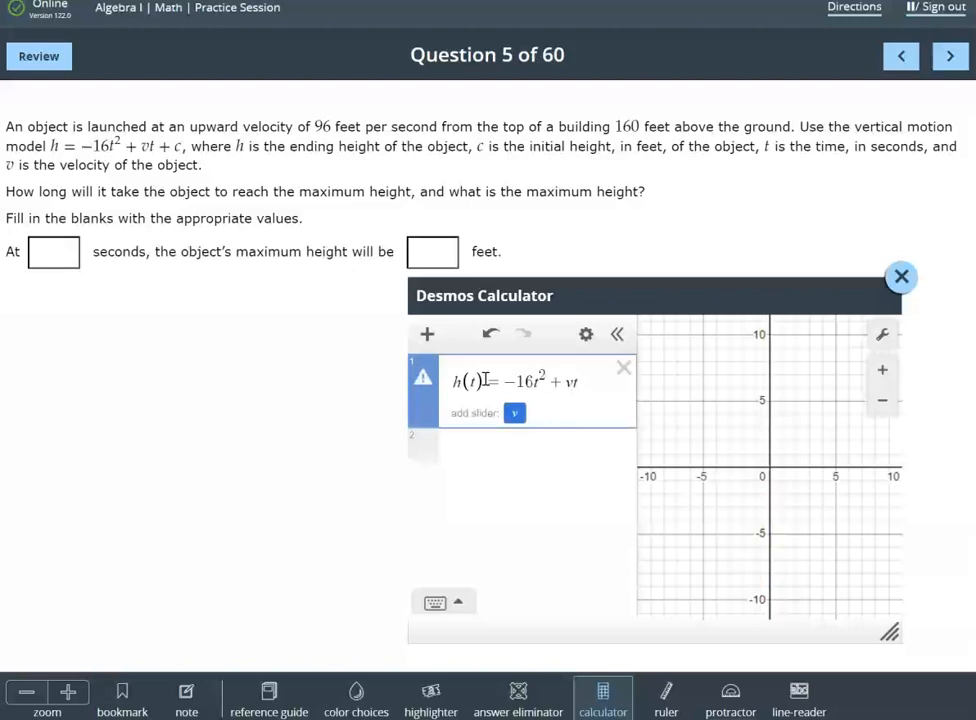
type("+ c")
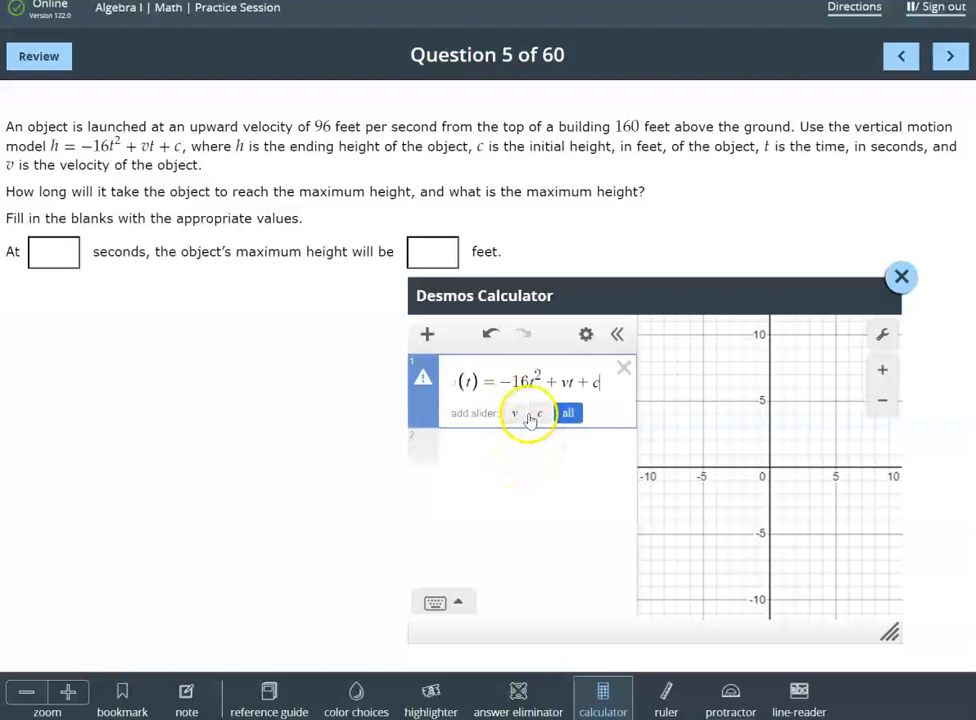
left_click(567, 414)
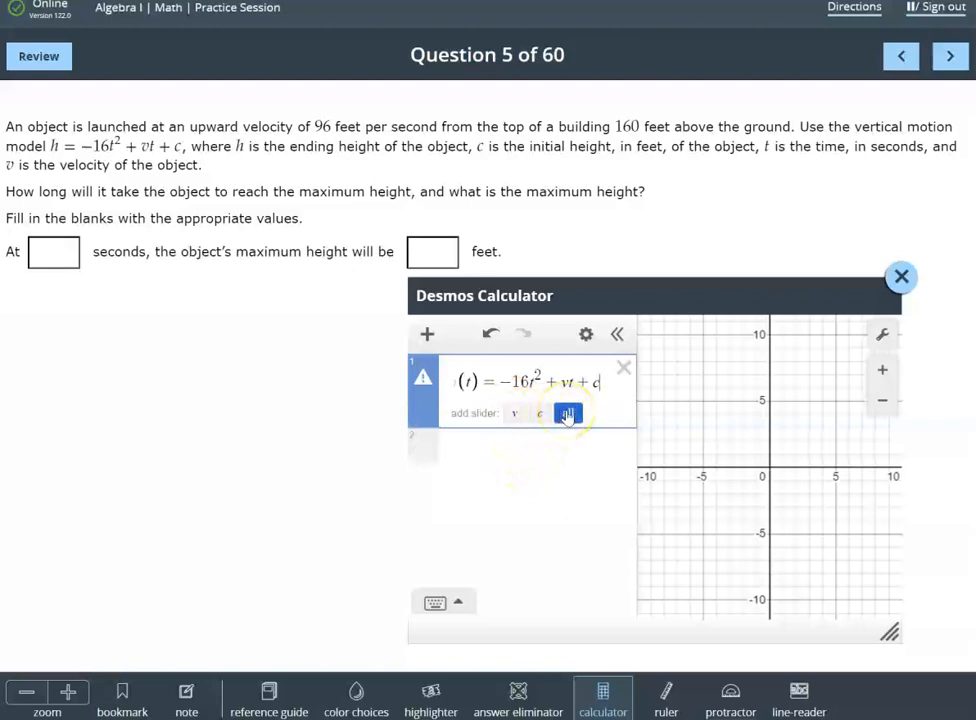
Set the initial height c to 160 and the velocity v to 96, keeping the question readable beside the calculator
left_click_drag(636, 307, 709, 298)
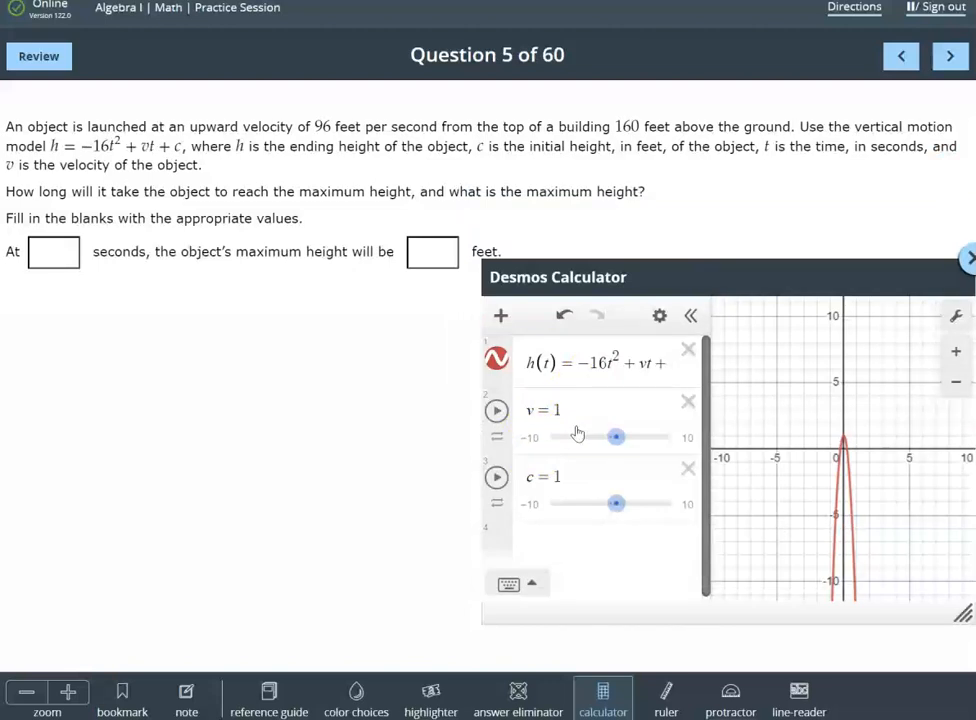
left_click(578, 470)
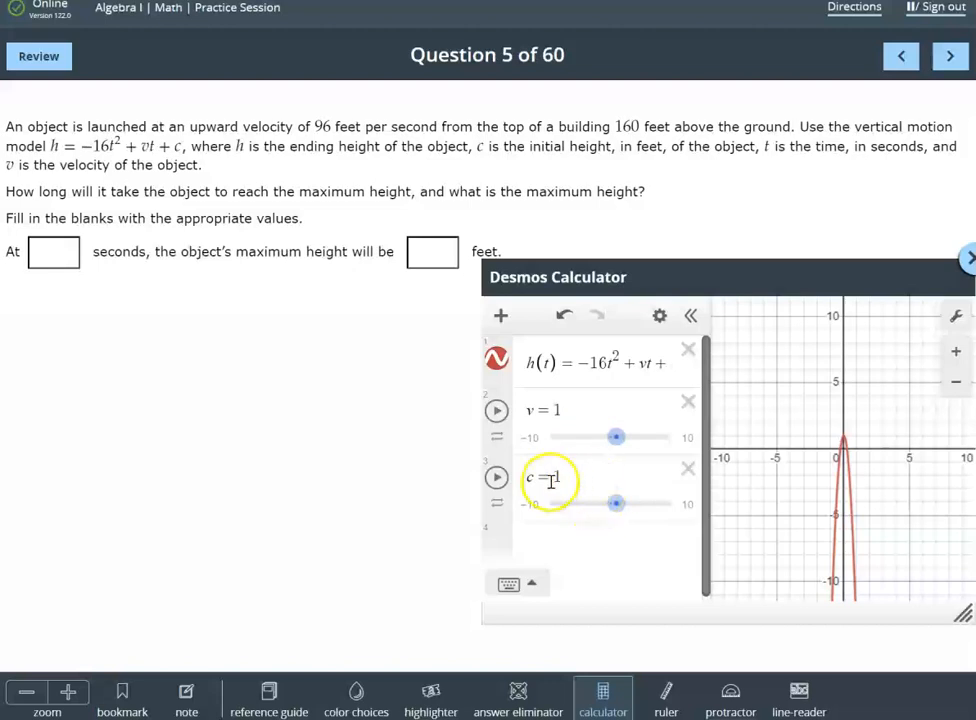
left_click(556, 478)
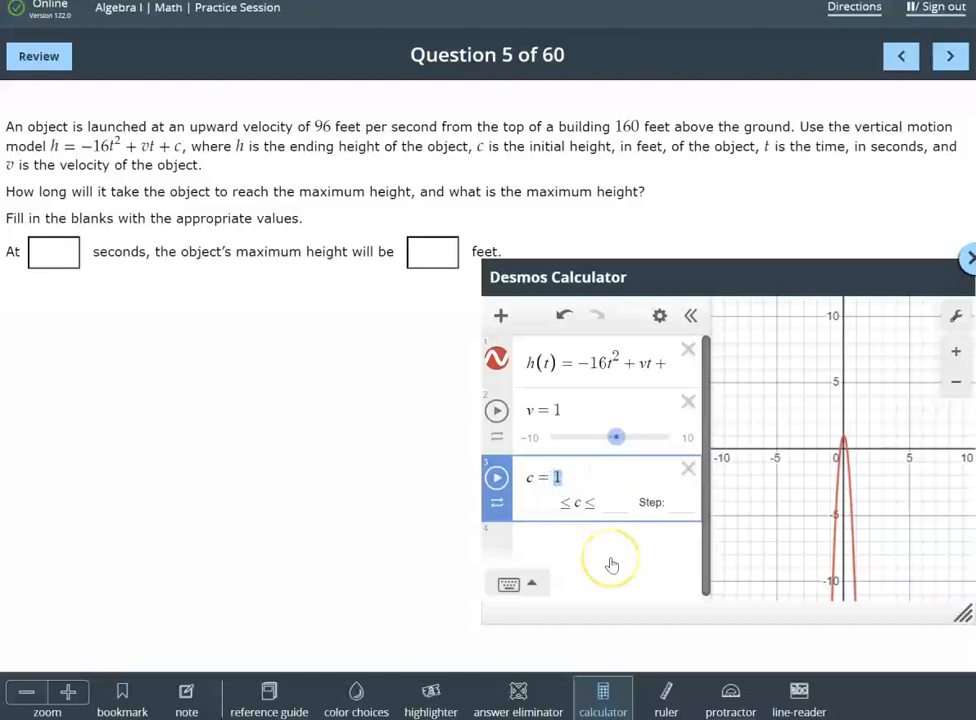
type("160")
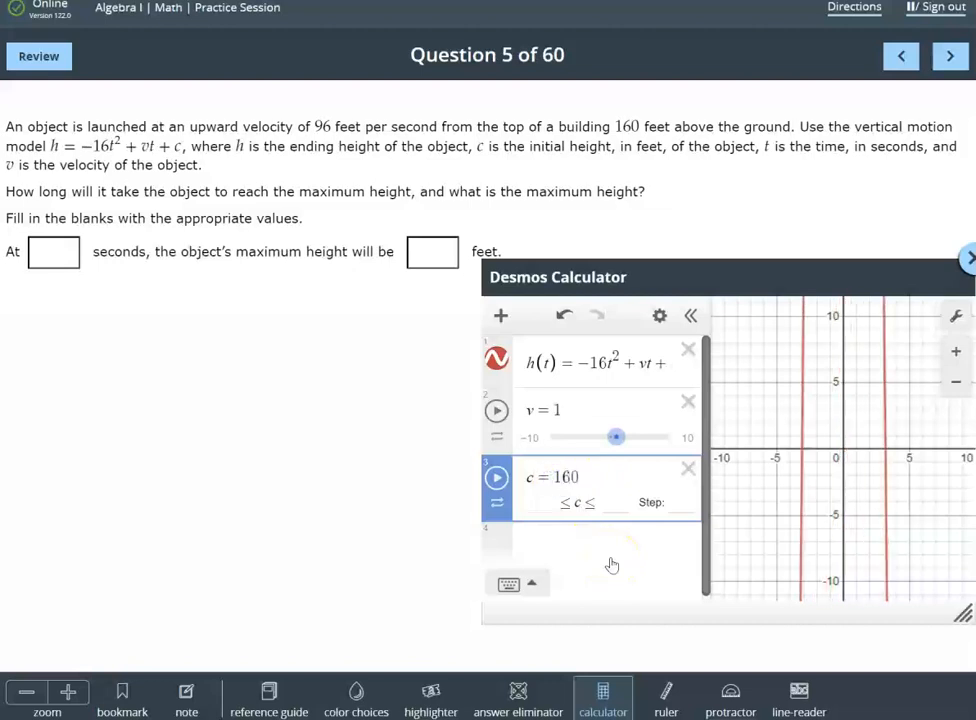
left_click(596, 562)
left_click(604, 561)
left_click(557, 406)
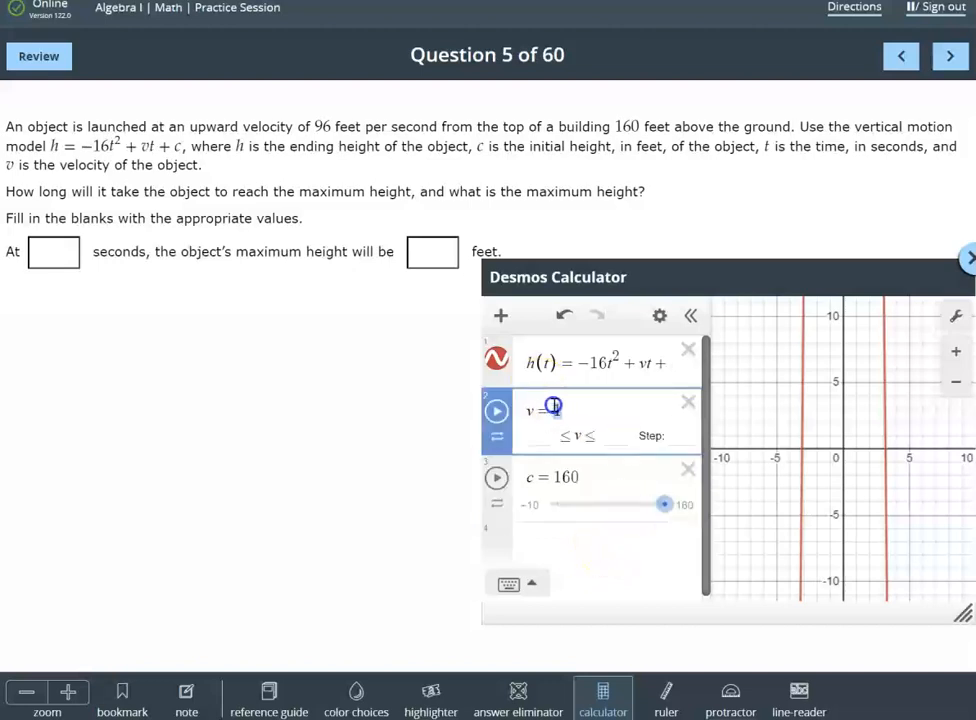
key("BackSpace")
type("96")
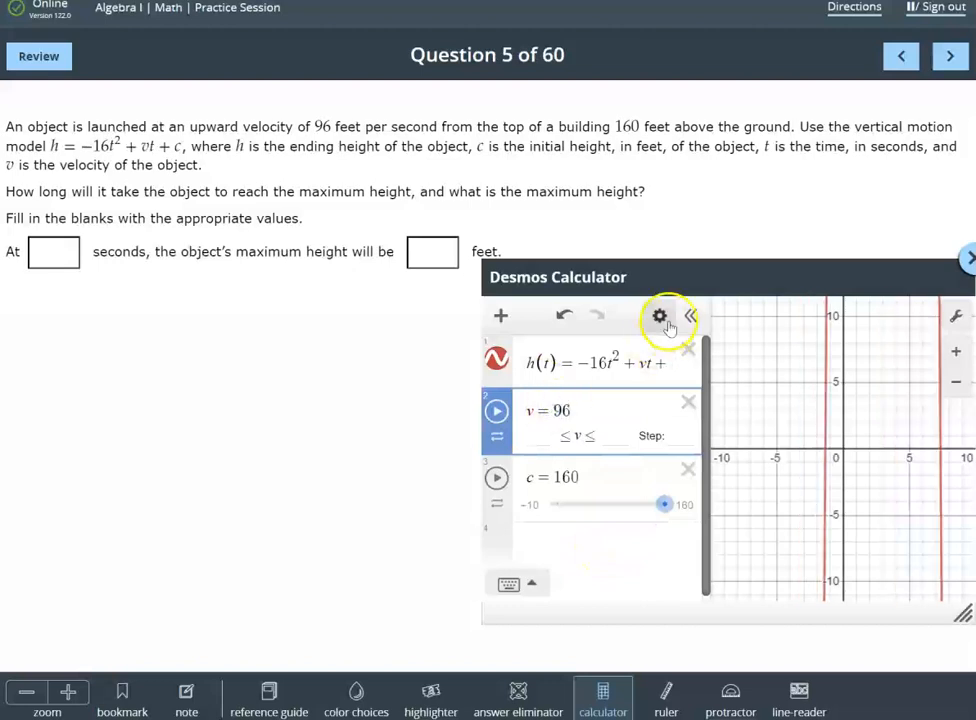
Enlarge the calculator so the full equation fits, and insert an empty table below the sliders
left_click_drag(693, 279, 379, 72)
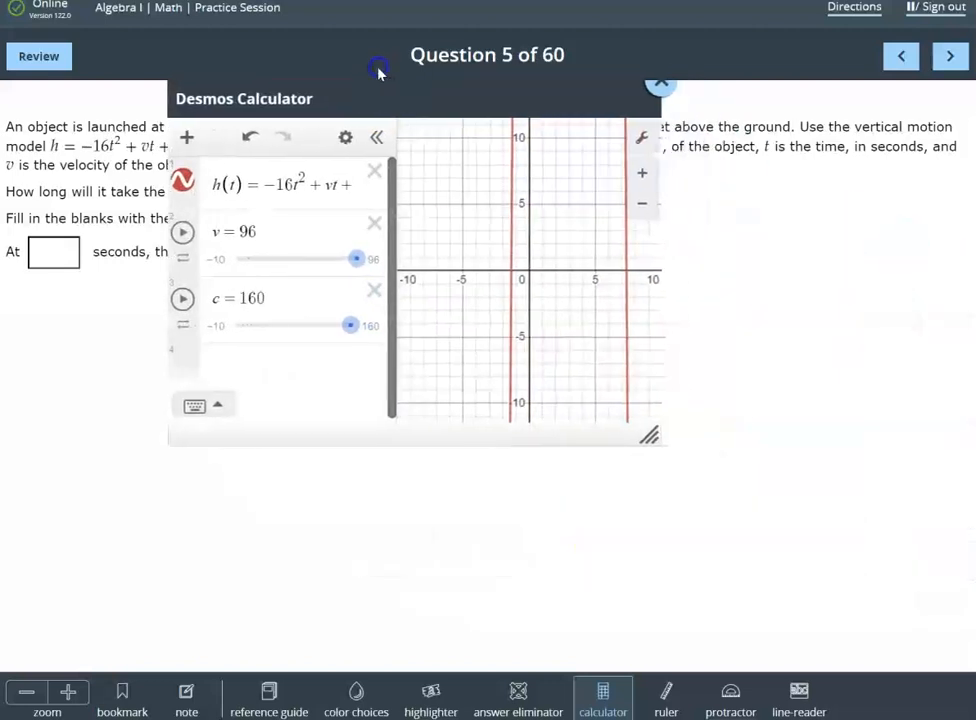
left_click_drag(656, 436, 935, 608)
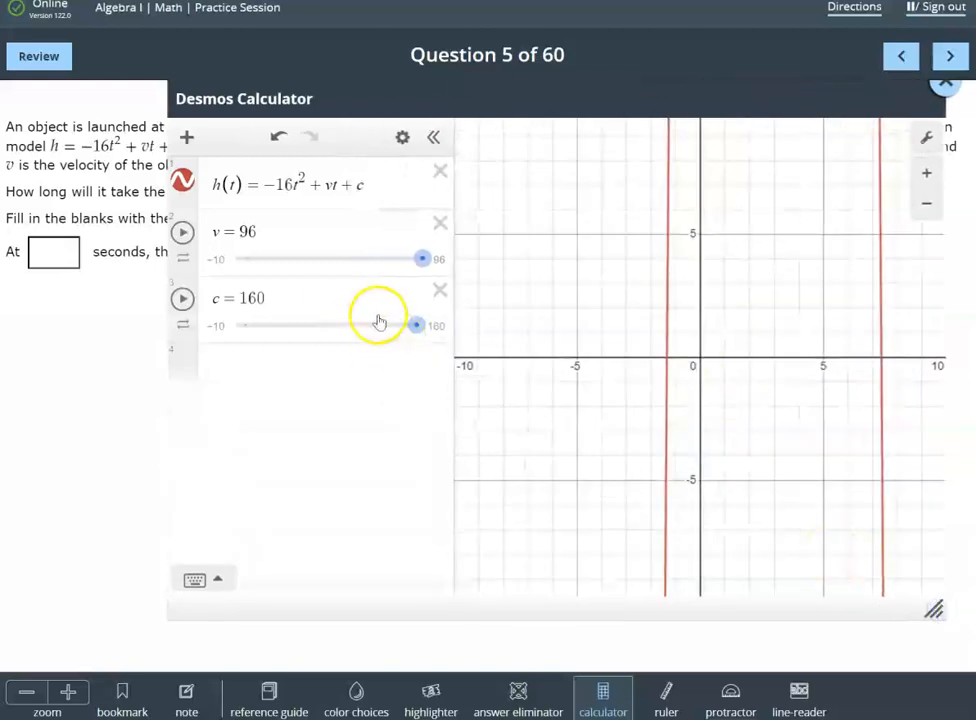
left_click(272, 362)
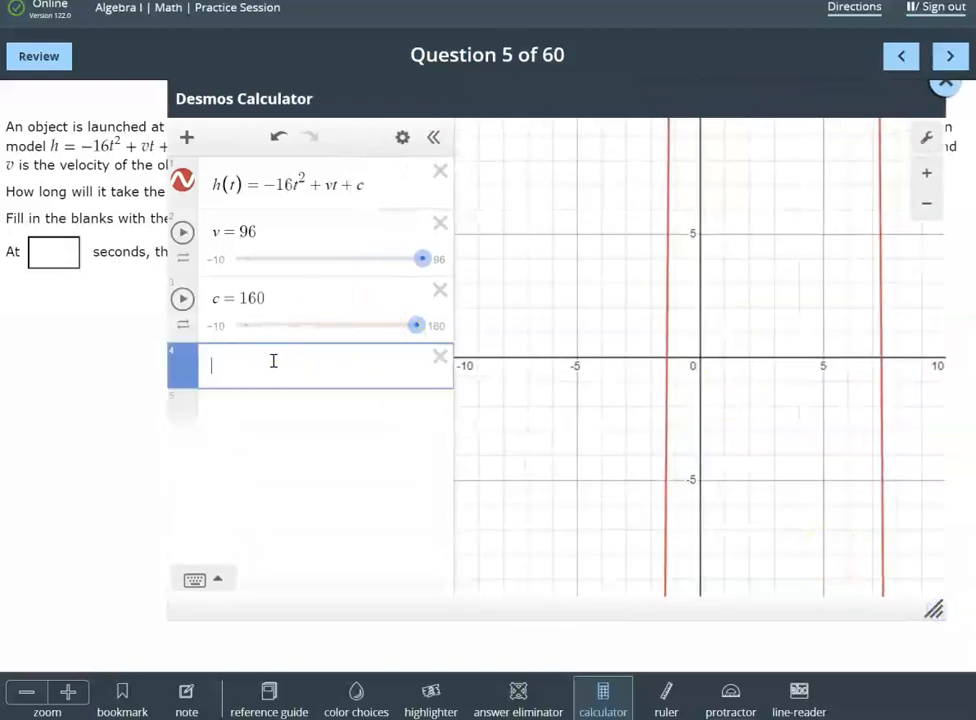
left_click(185, 137)
left_click(222, 218)
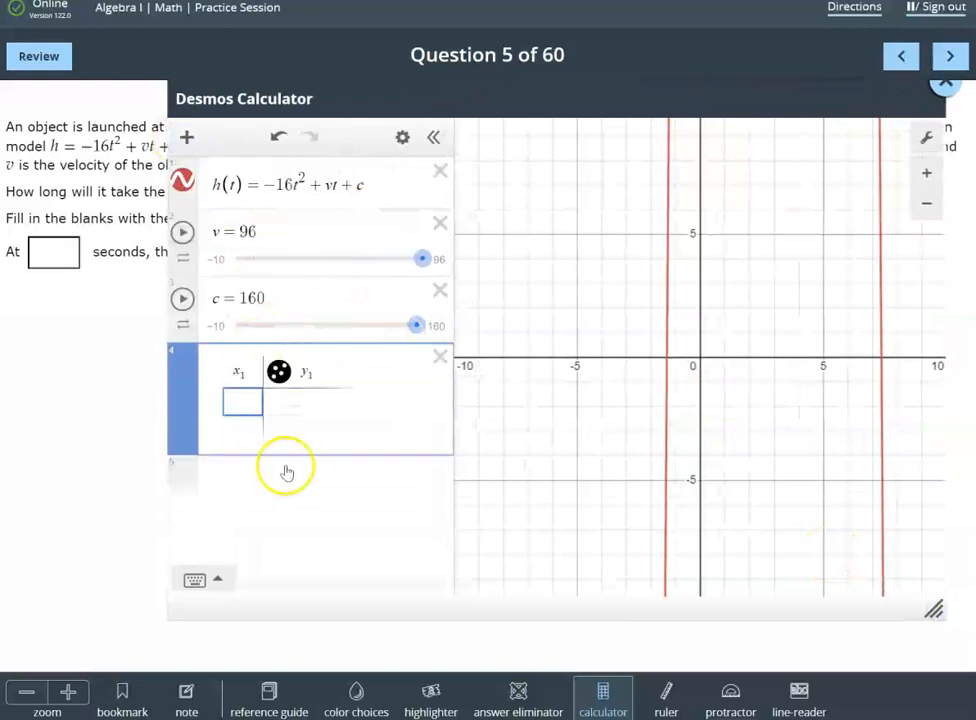
Fill the table's x1 column with the whole numbers 0 through 5
type("0")
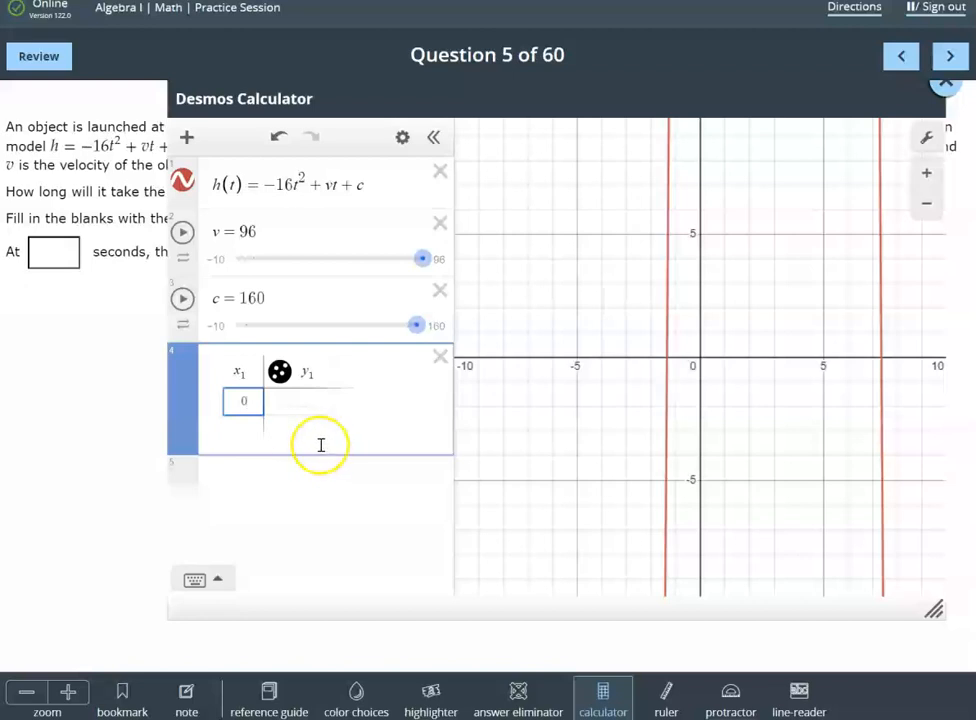
left_click(255, 427)
type("1")
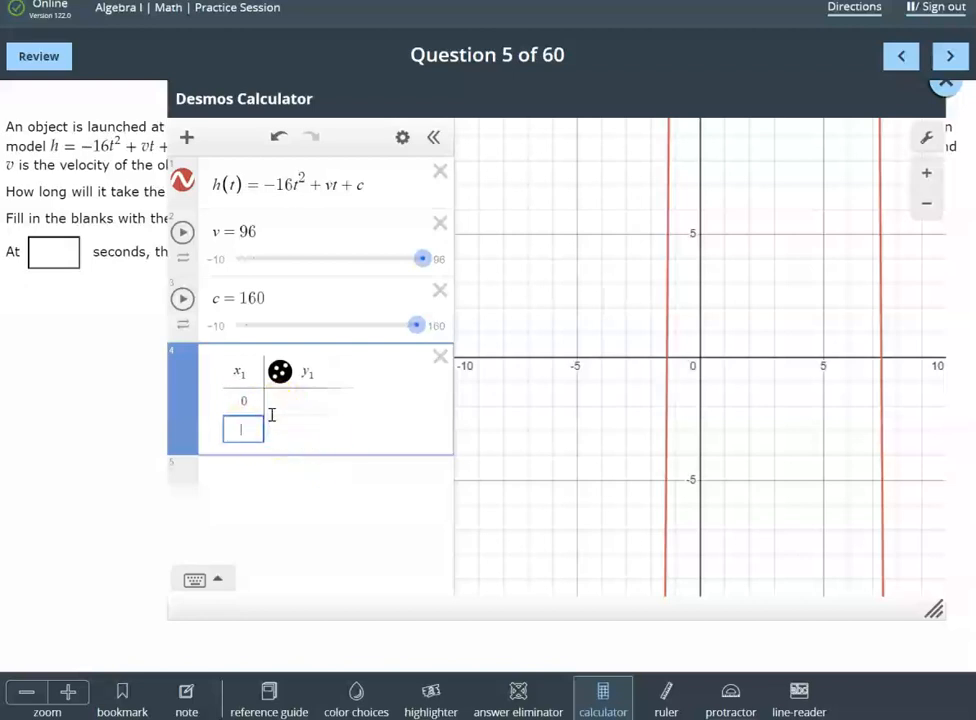
key("Return")
type("2")
key("Return")
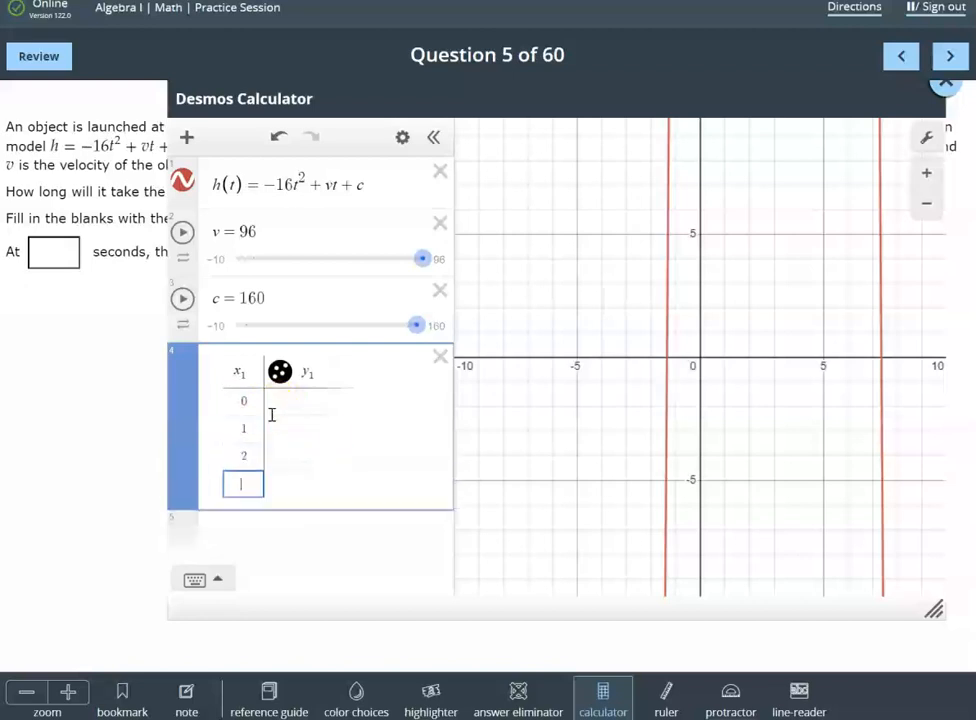
type("3")
key("Return")
type("4")
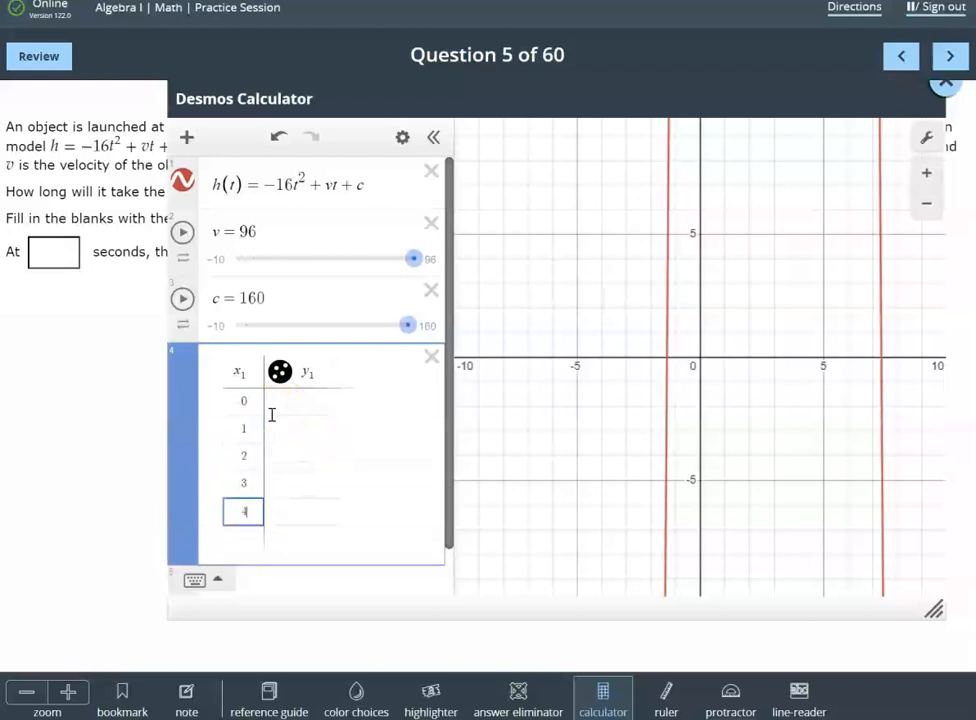
key("Return")
type("5")
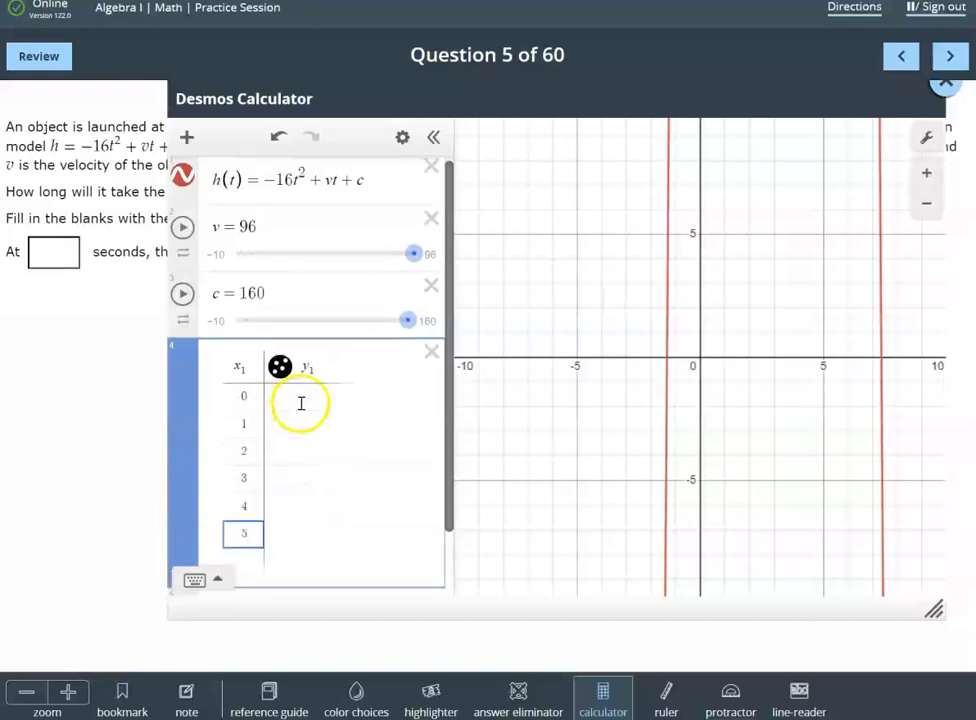
Change the heading of the table's second column to h(x1) so it calculates the height for each time
left_click(302, 367)
type("h(x")
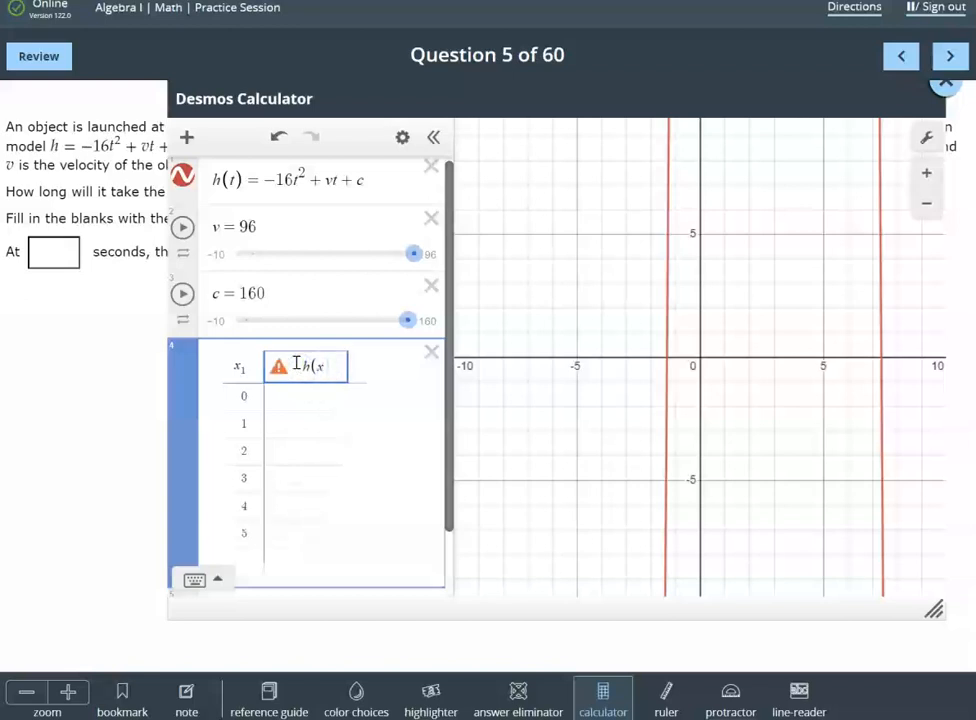
type("1")
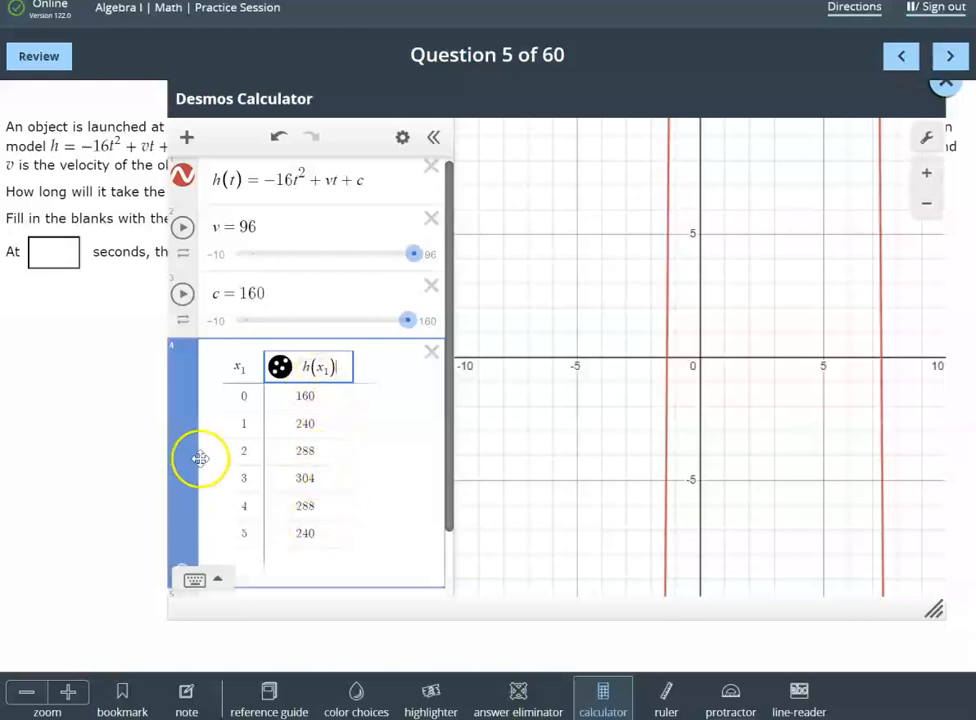
Extend the table's x1 column with the values 6, 7 and 8
scroll(205, 459, "down", 1)
left_click(249, 487)
type("6")
key("Return")
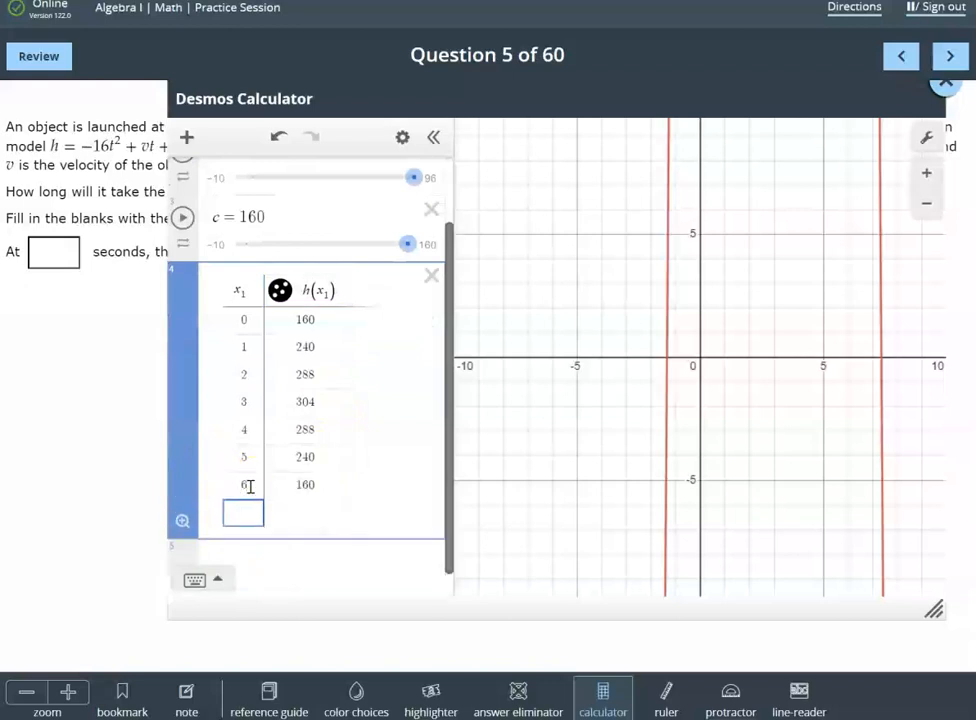
type("7")
key("Return")
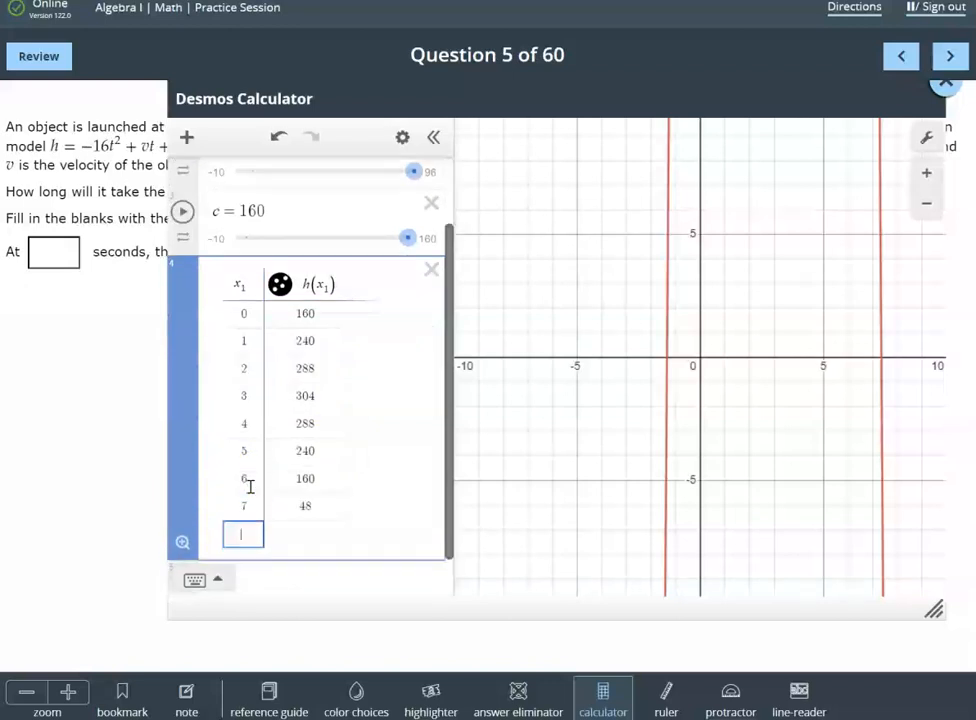
type("8")
key("Return")
key("Up")
Fit the graph window to the table so that all its points and the parabola's peak are in view
scroll(277, 516, "up", 2)
scroll(277, 516, "down", 2)
scroll(277, 516, "up", 2)
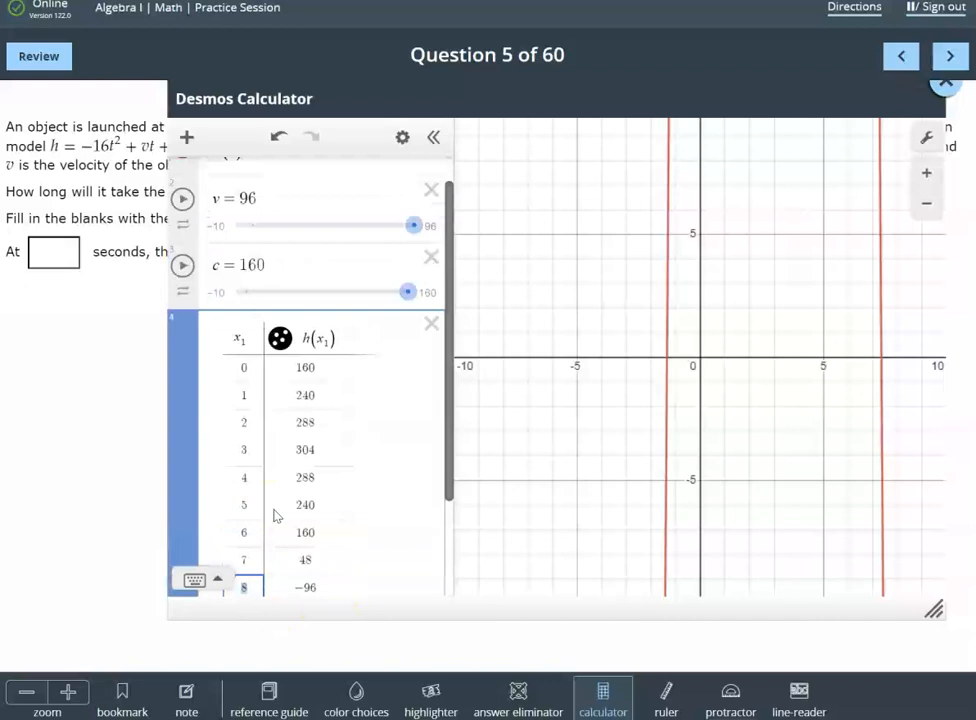
left_click(595, 61)
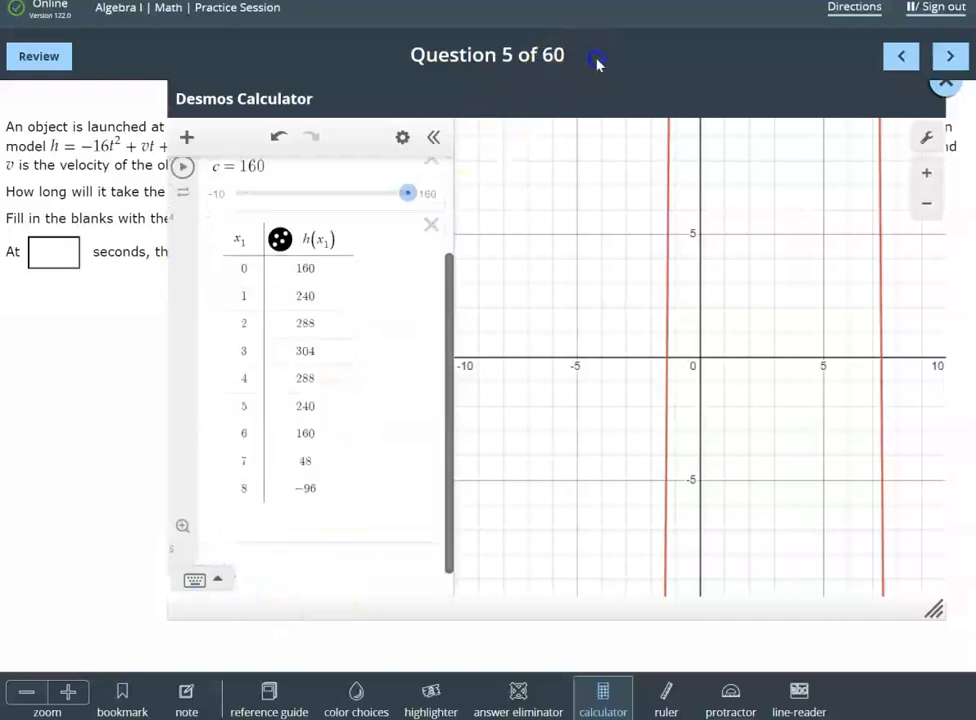
left_click(181, 527)
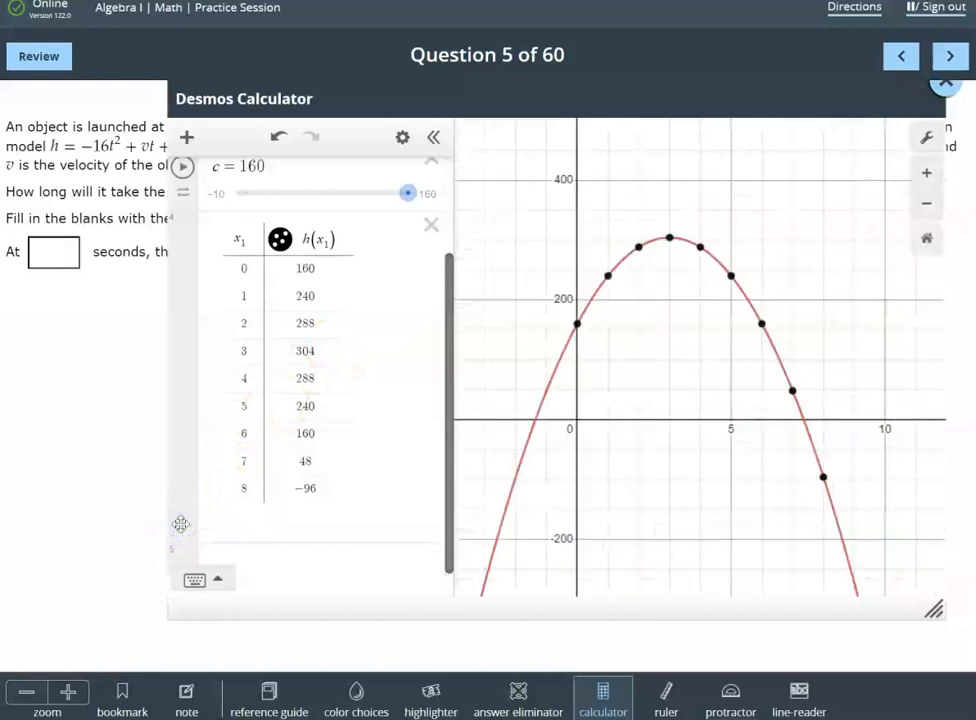
Move the calculator below the answer blanks and display the coordinates of the parabola's maximum point
scroll(532, 340, "up", 2)
scroll(532, 340, "down", 2)
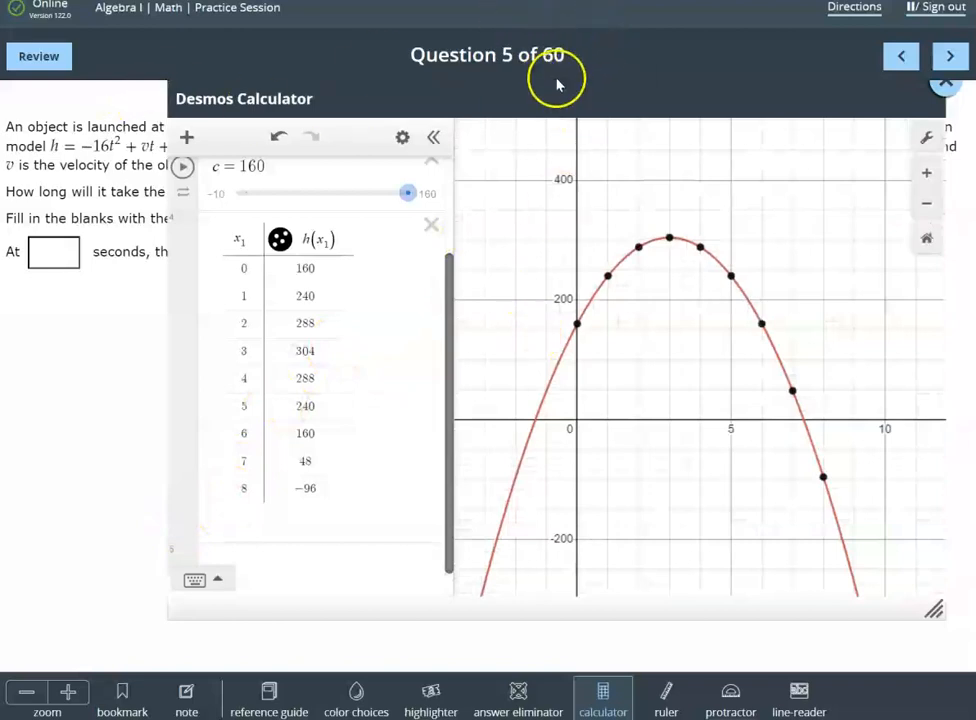
left_click_drag(575, 105, 619, 312)
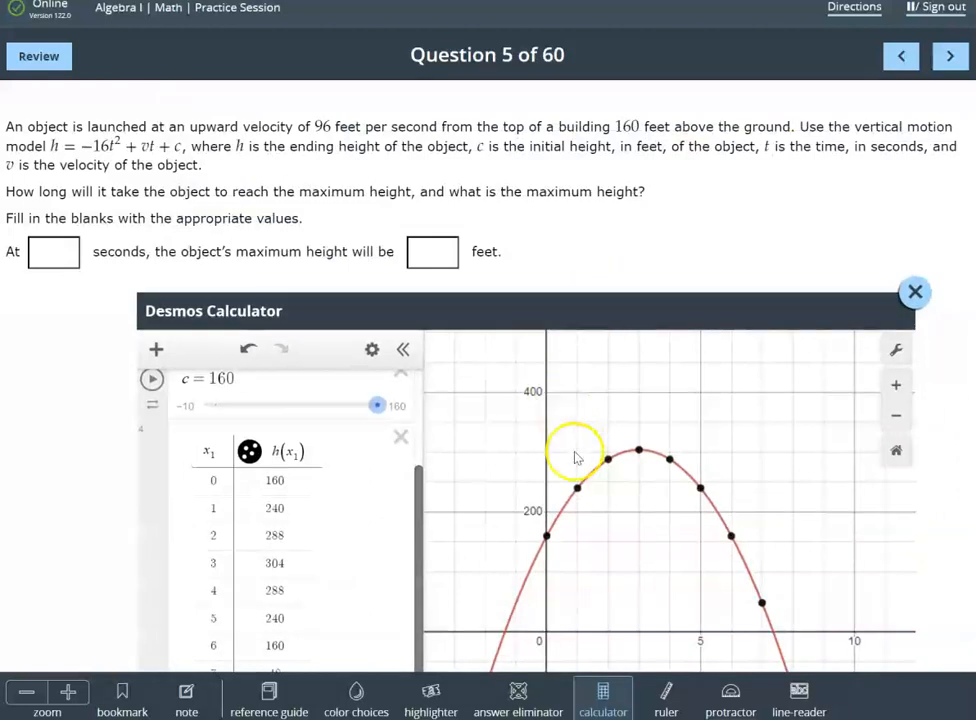
left_click(640, 451)
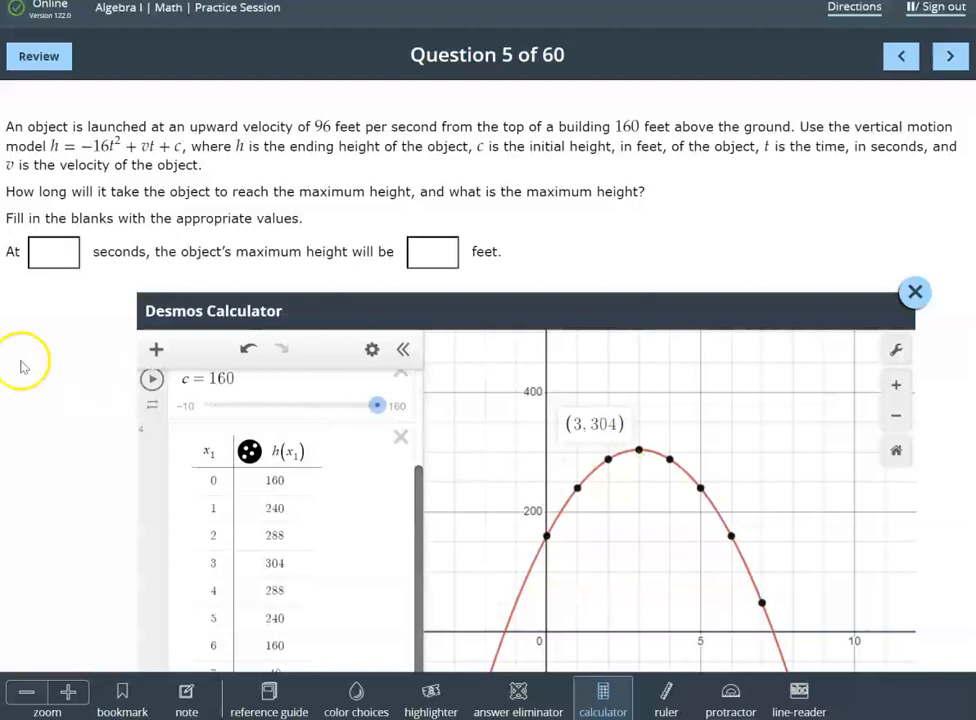
Fill in question 5's blanks with 3 seconds and a maximum height of 304 feet
left_click(60, 252)
type("3")
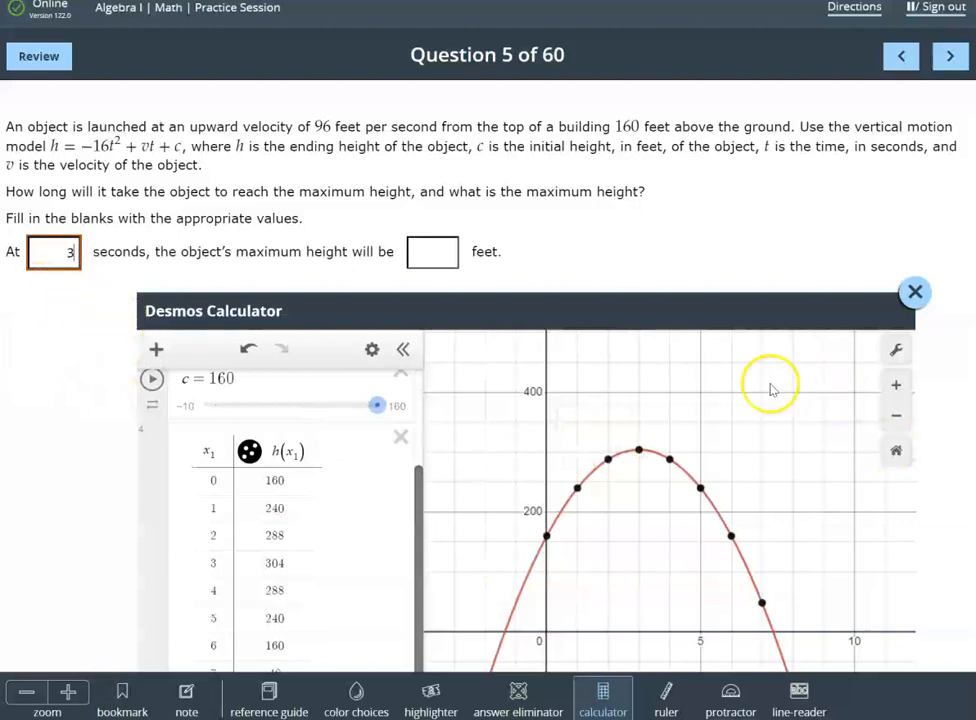
left_click(640, 451)
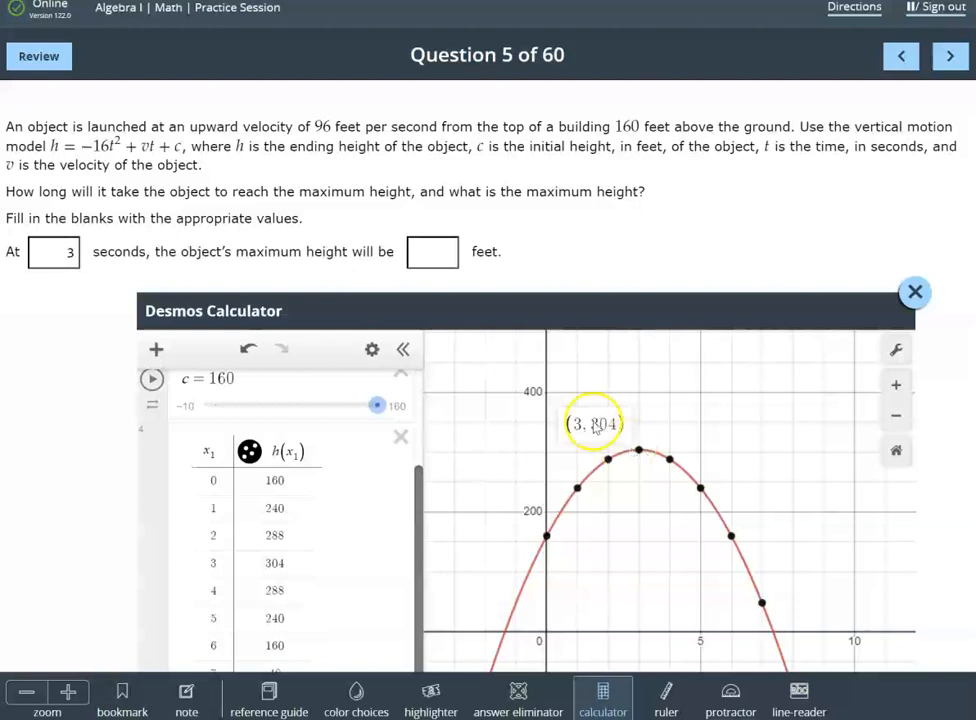
left_click(429, 254)
type("30")
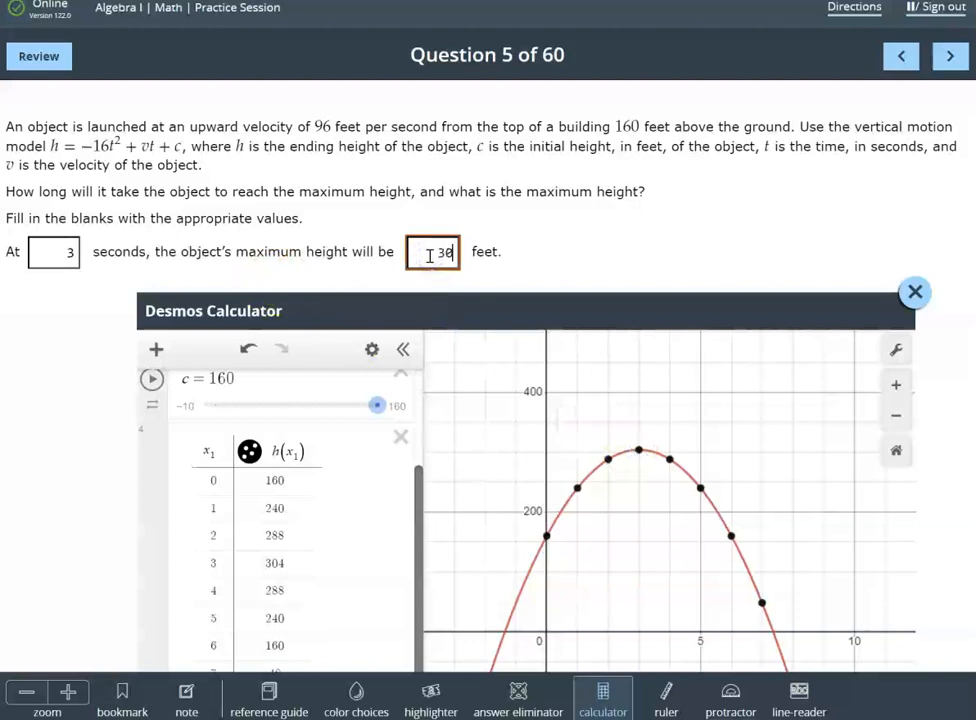
type("4")
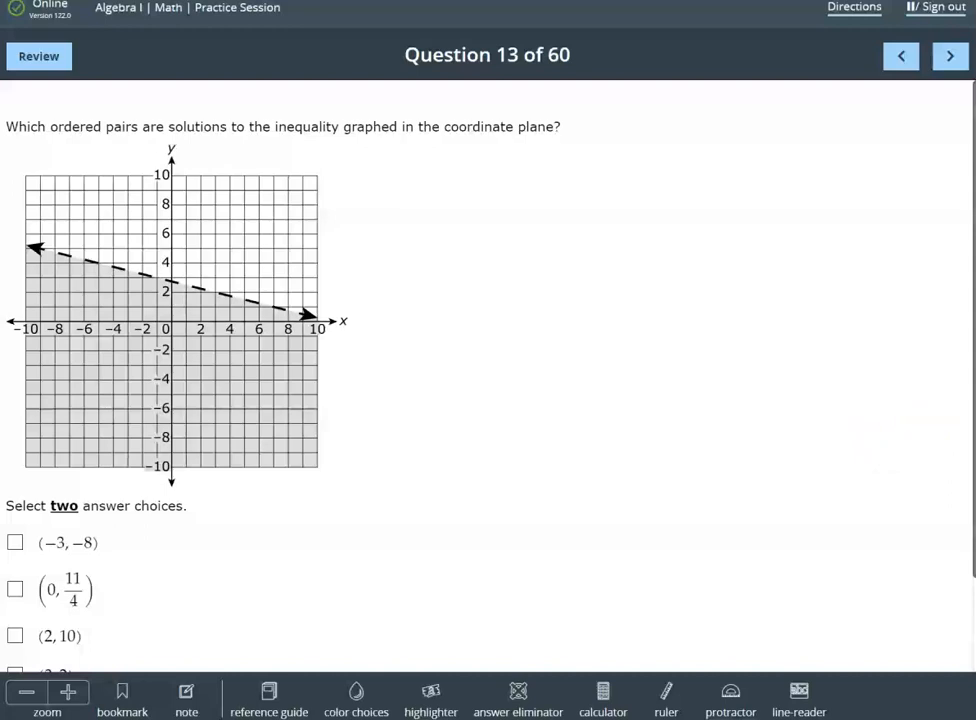
Open the calculator on question 13, place it beside the inequality's graph and turn off the minor gridlines
left_click(603, 694)
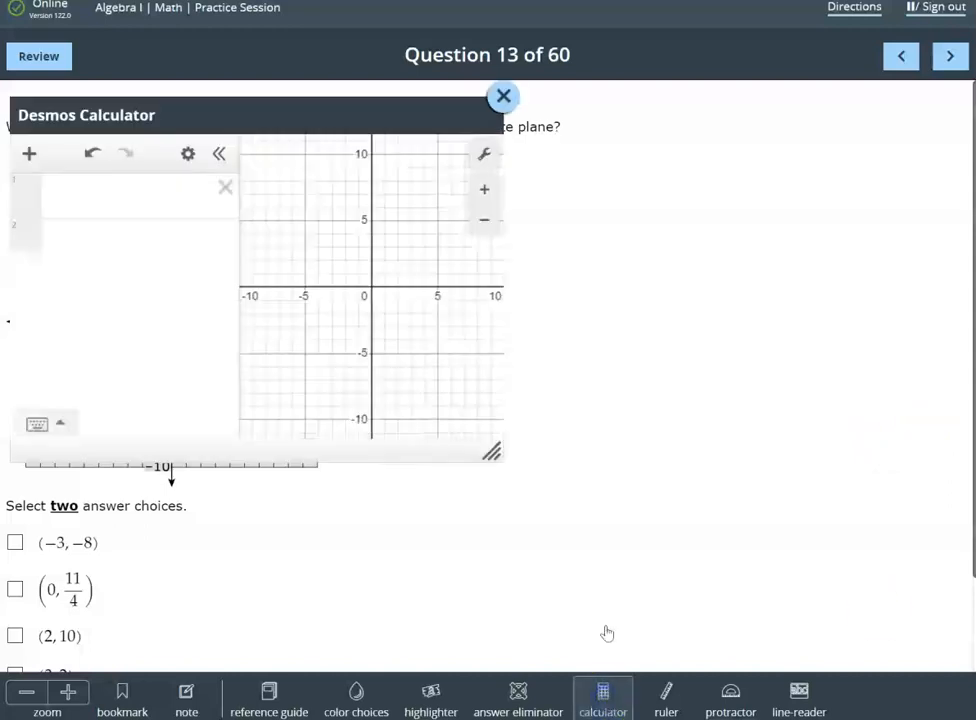
left_click_drag(321, 128, 707, 171)
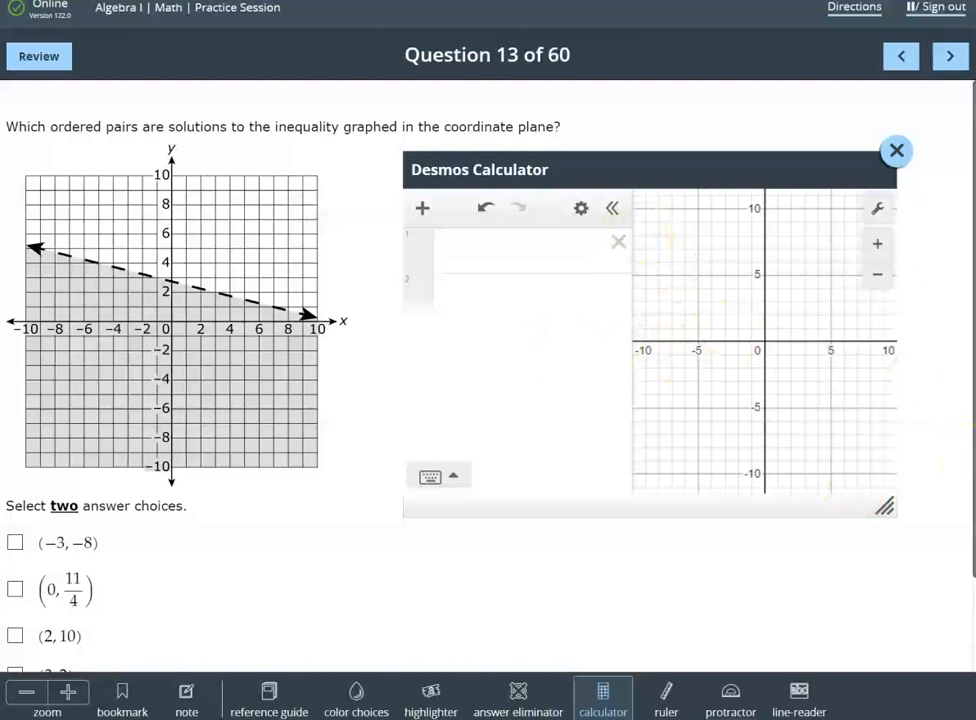
left_click(875, 208)
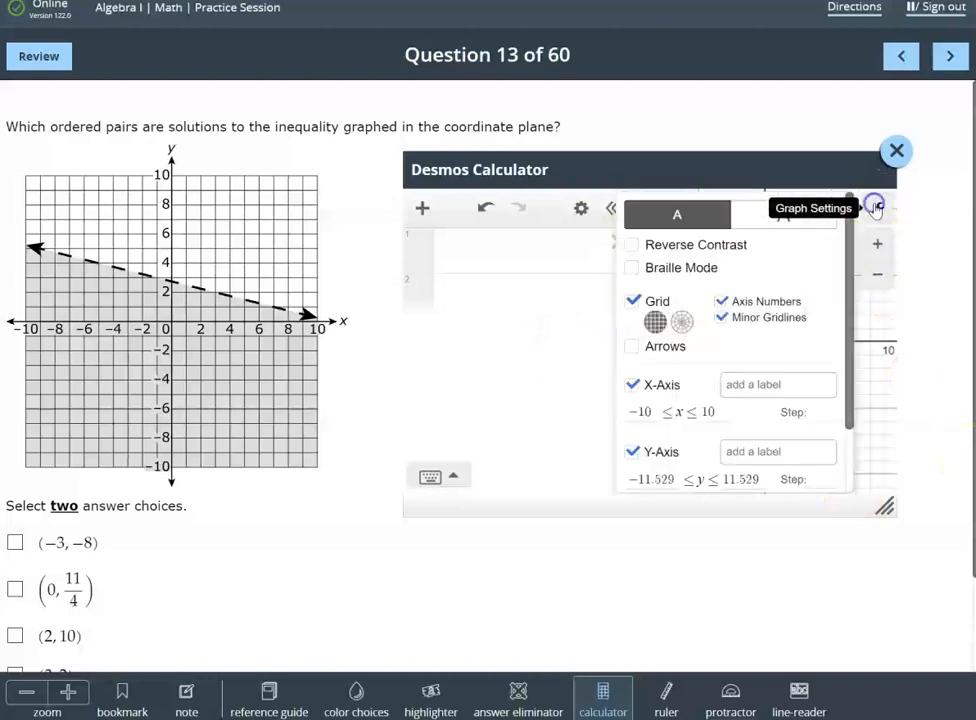
left_click(724, 317)
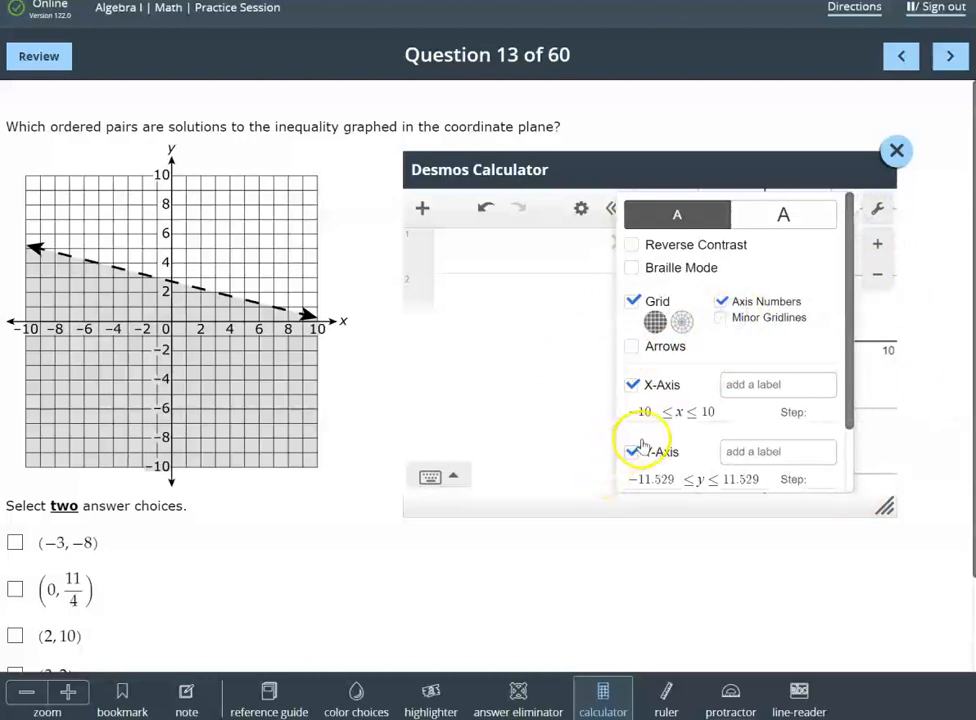
Label the calculator's horizontal axis x and set its step to 1
left_click(793, 386)
type("x")
left_click(828, 414)
type("1")
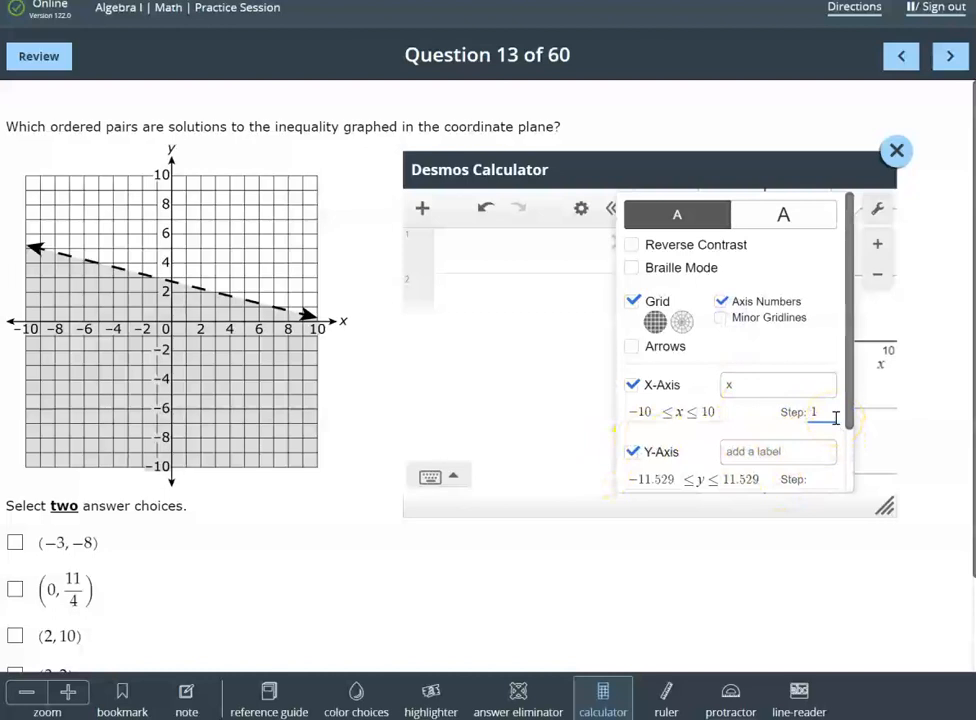
Set the y-axis range to -10 through 10 with step 1 and label y, and square the graph's scale
left_click_drag(666, 480, 643, 481)
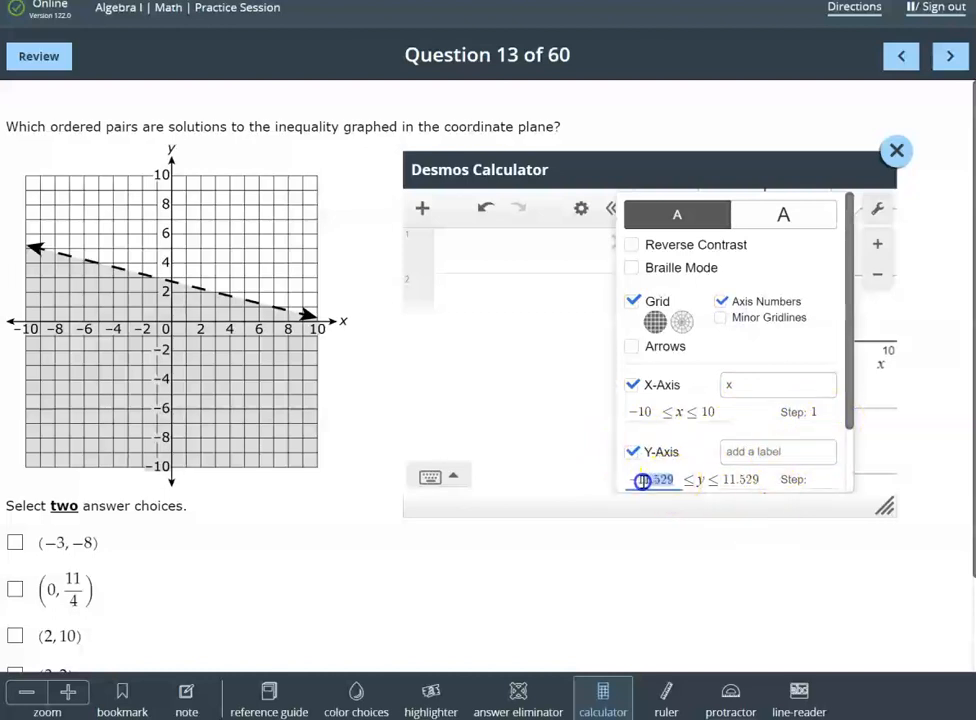
type("11")
left_click_drag(738, 482, 708, 484)
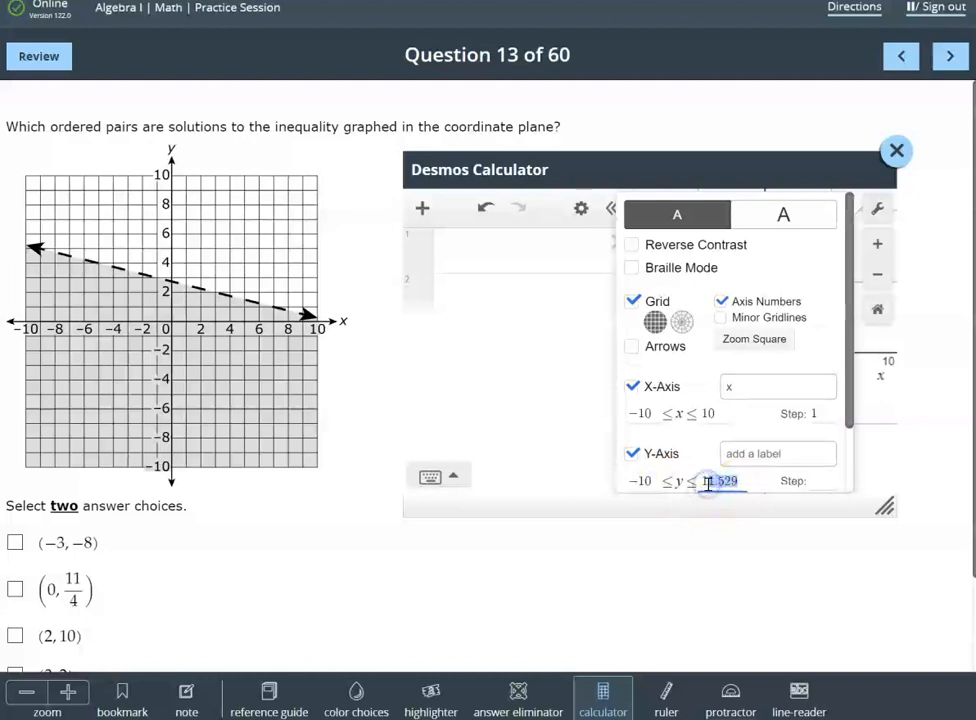
type("0")
left_click(802, 484)
left_click(774, 454)
type("y")
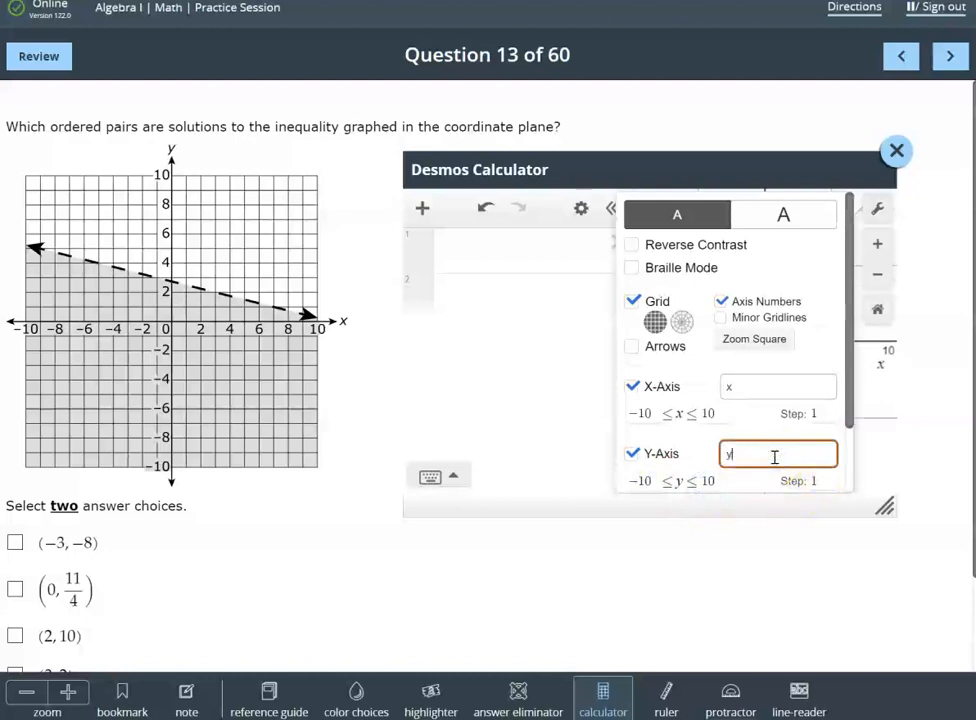
left_click(758, 343)
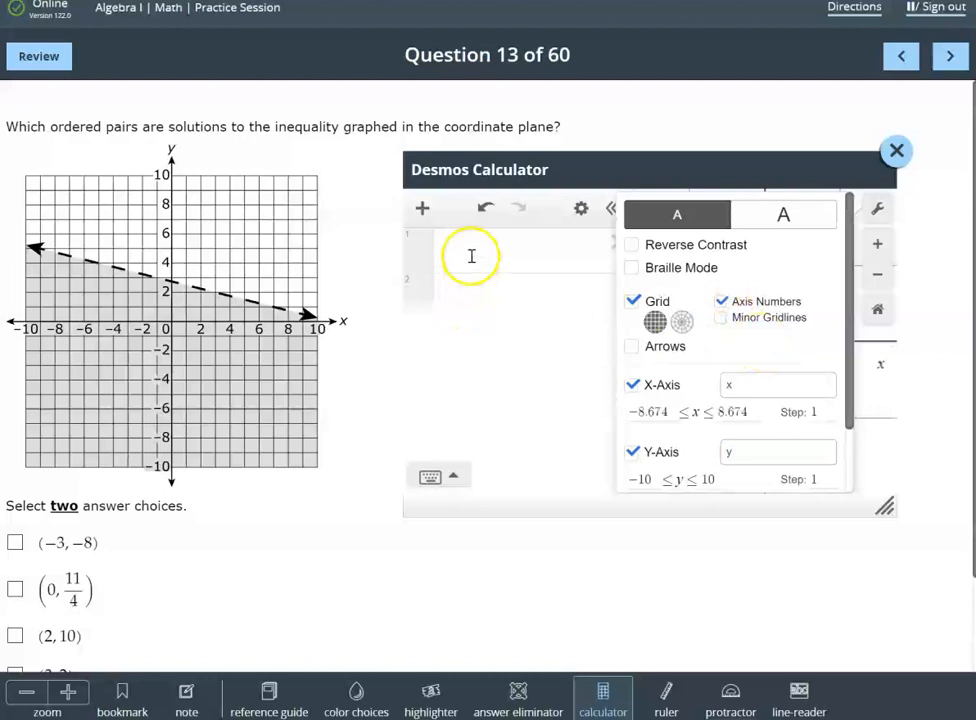
Close the graph settings and plot the first answer choice, (-3, -8), with its coordinate label shown
left_click(484, 300)
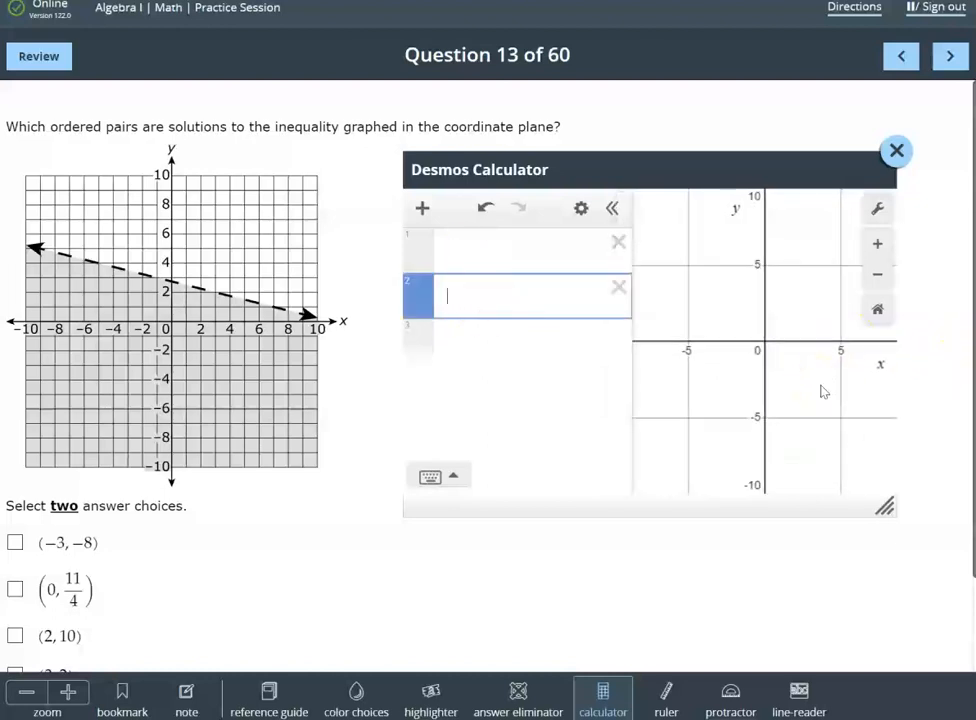
scroll(822, 391, "up", 1)
scroll(821, 392, "down", 1)
left_click(843, 350)
left_click(494, 296)
left_click(477, 249)
type("(")
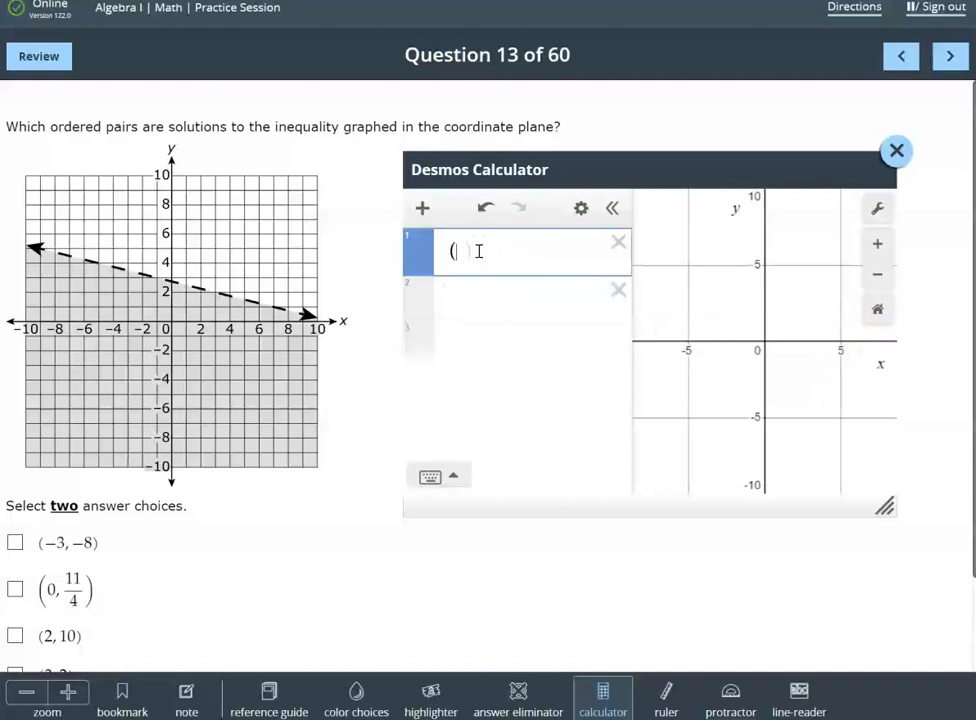
type("-3,-8")
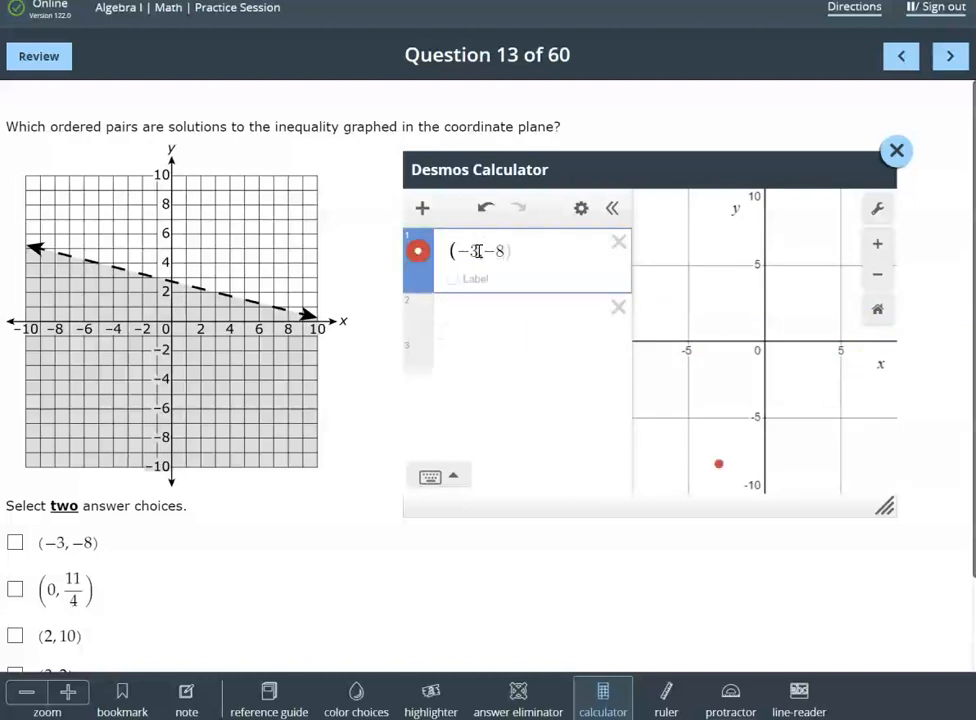
left_click(453, 279)
Enlarge the calculator and its graph area and place it beside the question's graph with the labelled point in view
scroll(801, 338, "up", 3)
scroll(801, 338, "down", 2)
scroll(801, 338, "down", 2)
scroll(801, 338, "up", 2)
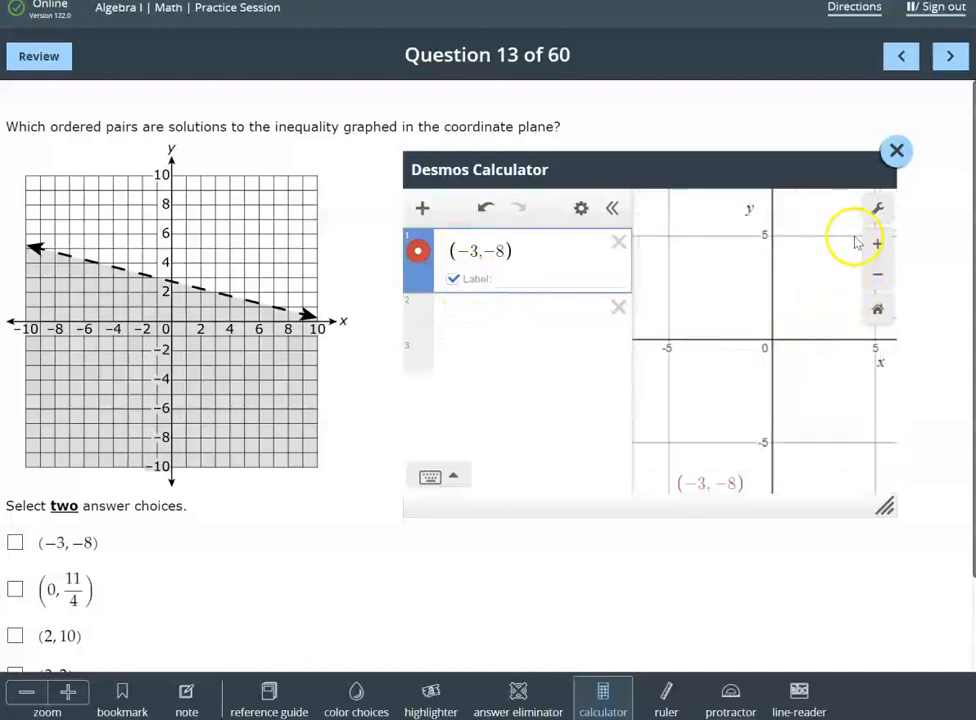
left_click_drag(887, 509, 962, 630)
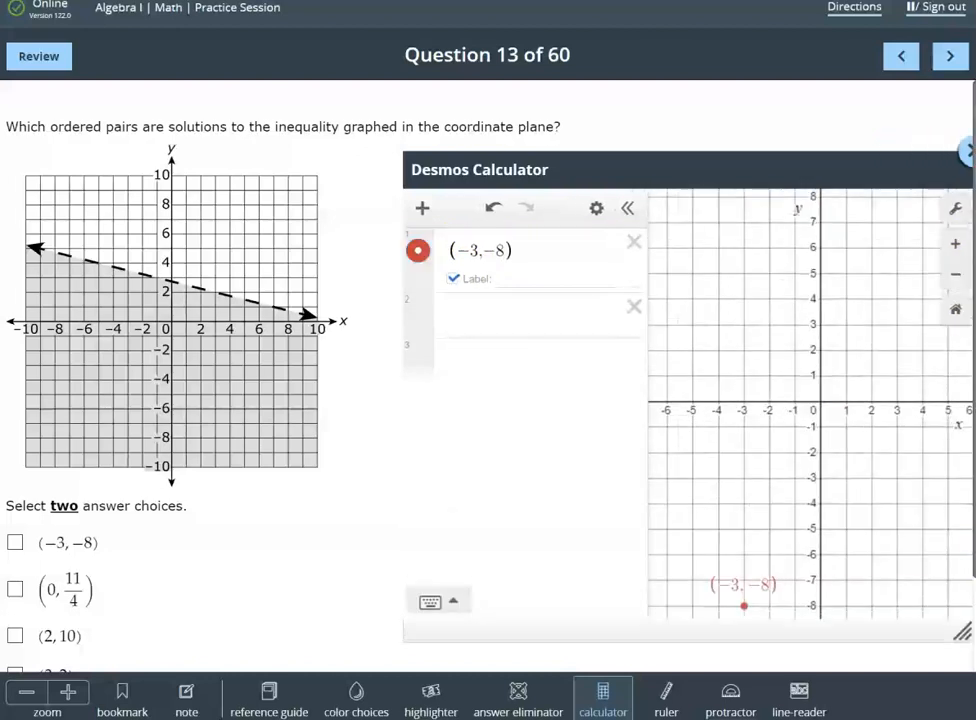
left_click_drag(839, 168, 765, 146)
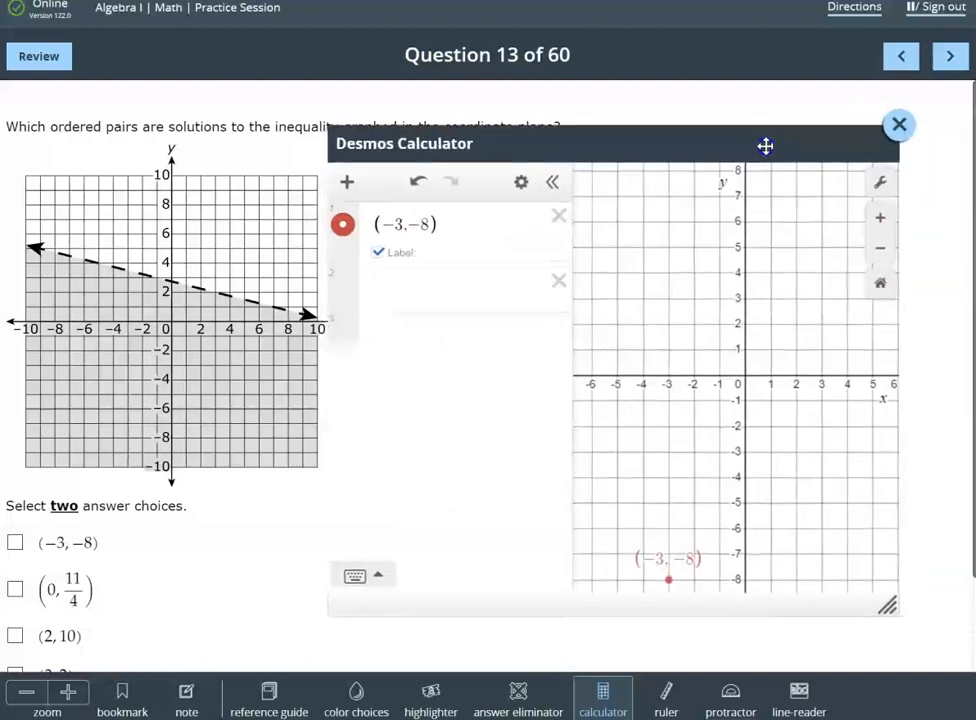
left_click_drag(577, 342, 490, 345)
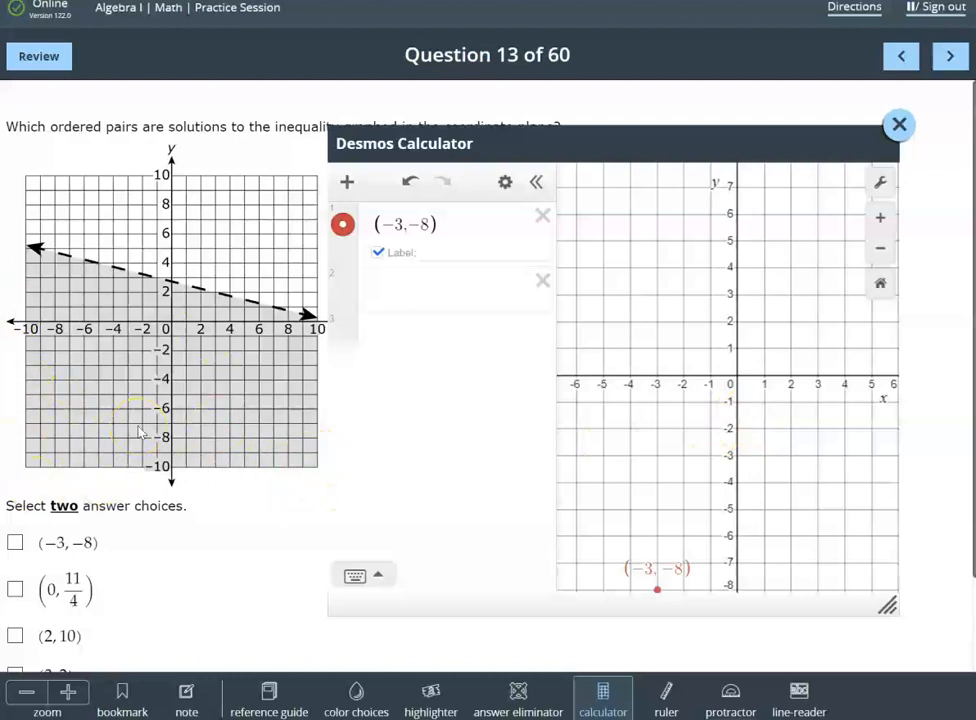
Mark (-3, -8) as one of the two answers to question 13
left_click(15, 542)
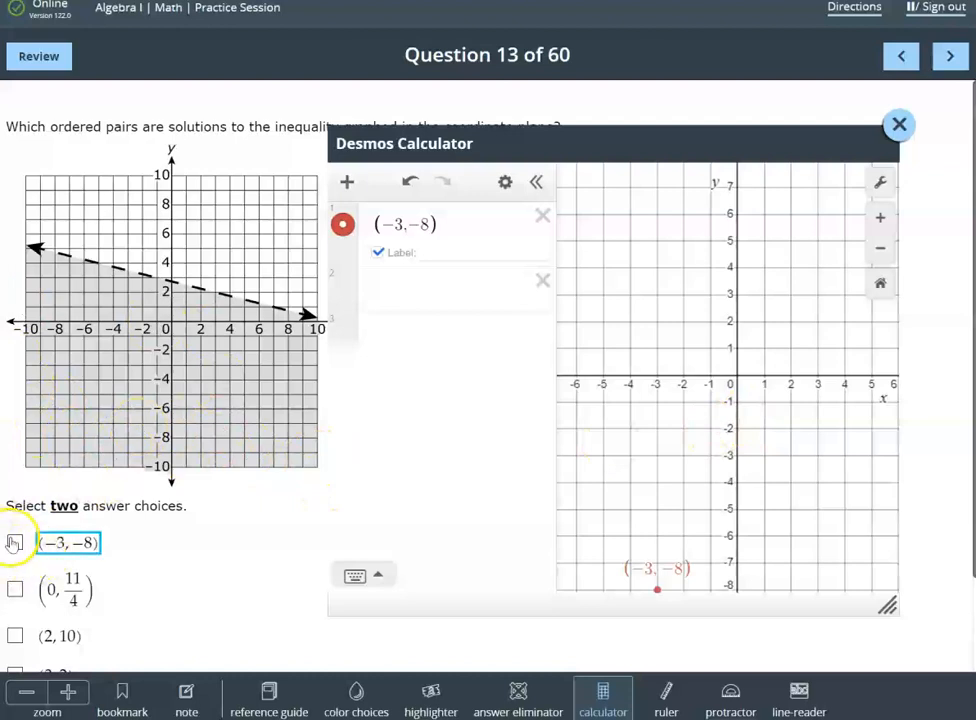
left_click(15, 542)
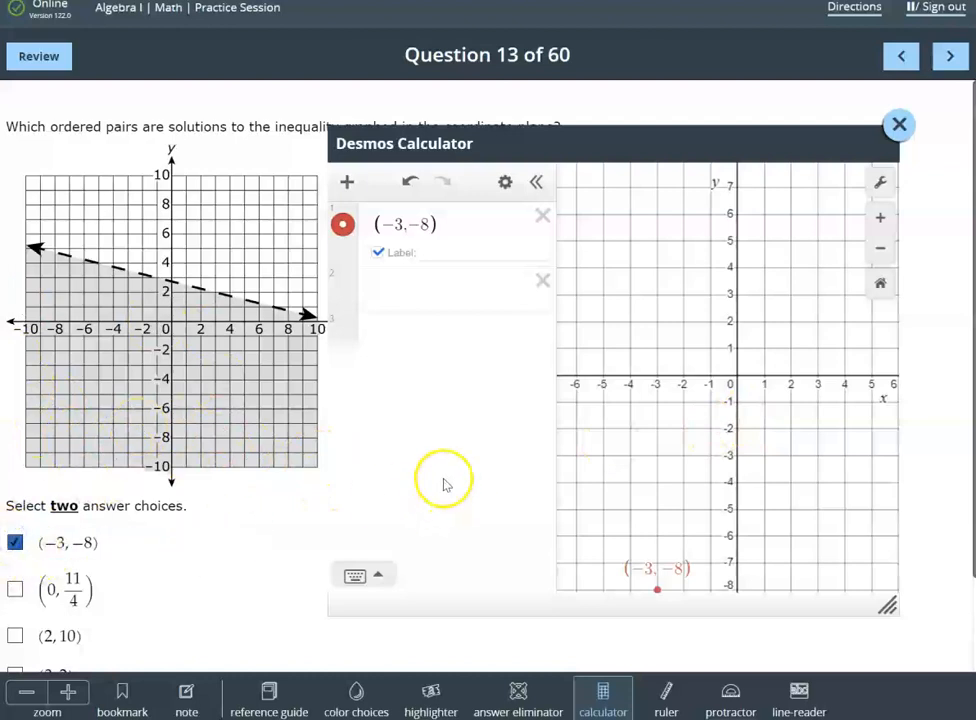
Plot the second answer choice, (0, 11/4), and show its coordinate label
left_click(380, 295)
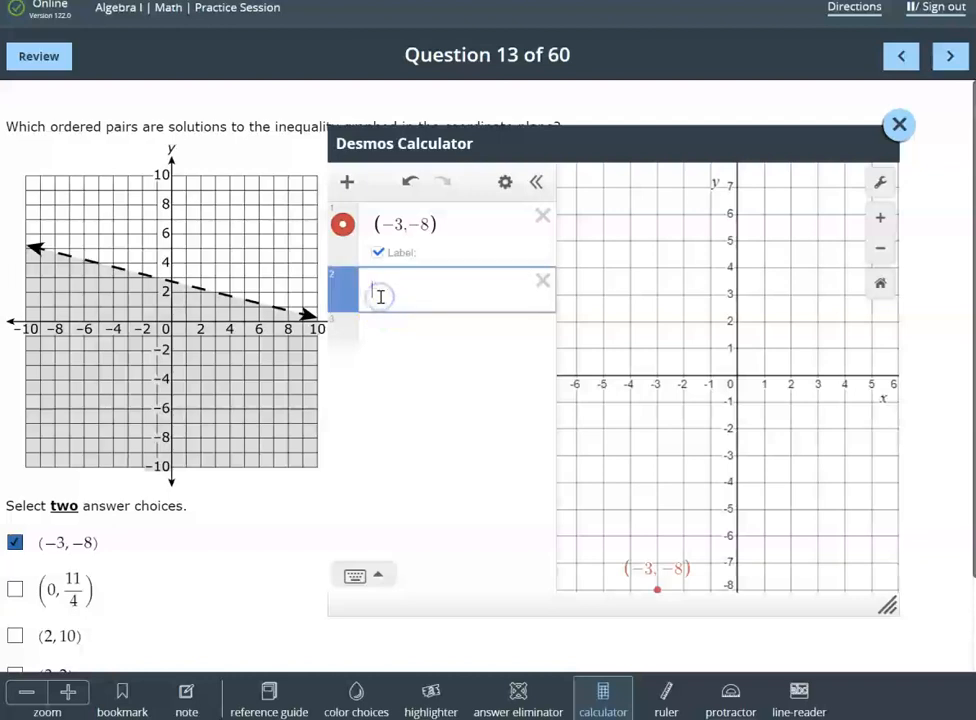
type("(")
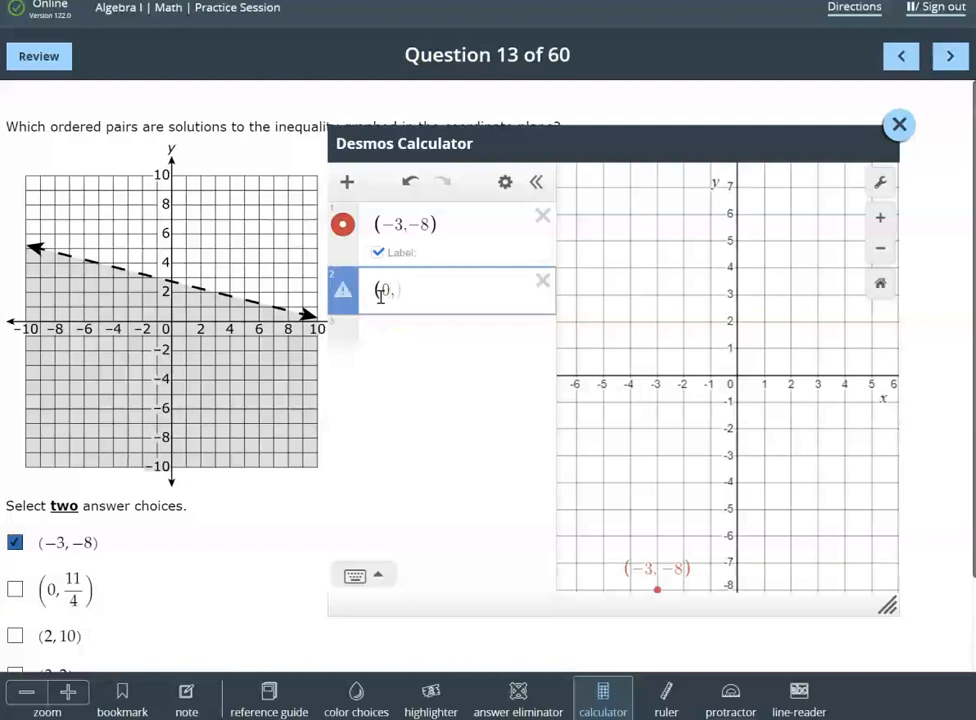
type("0,11/4")
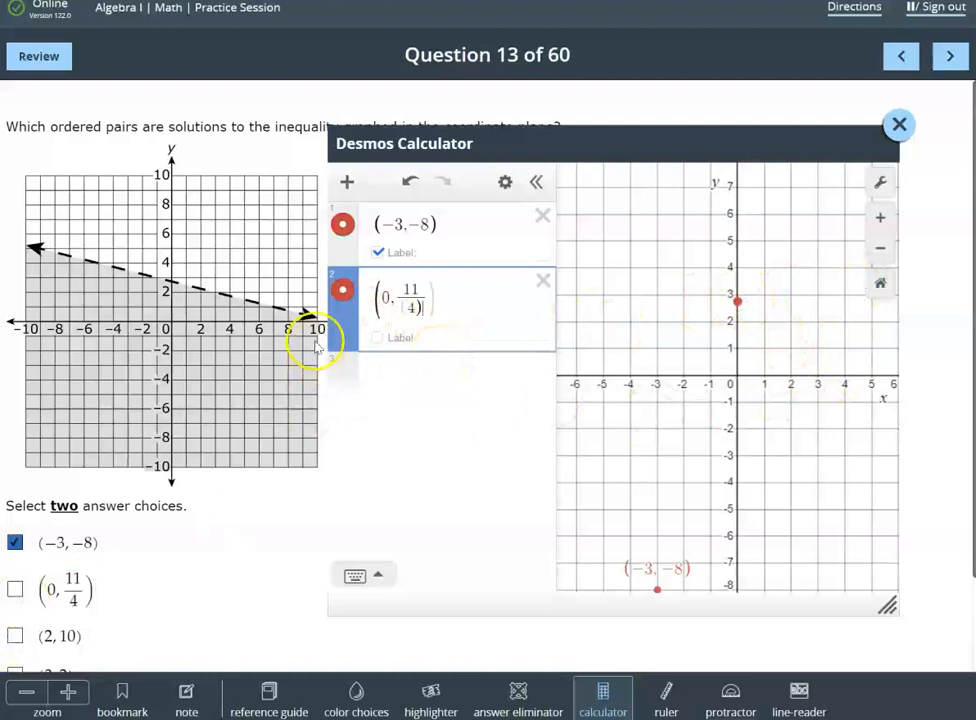
left_click(375, 335)
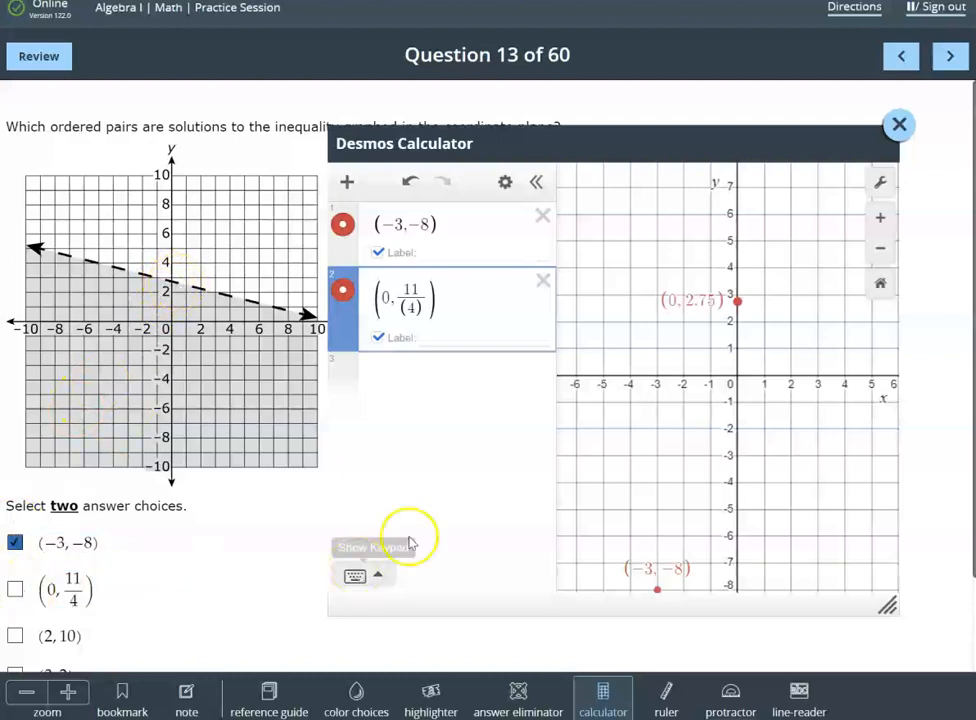
Plot the third answer choice, (2, 10), with its coordinate label and fit all plotted points in the graph
scroll(438, 449, "down", 1)
left_click(386, 287)
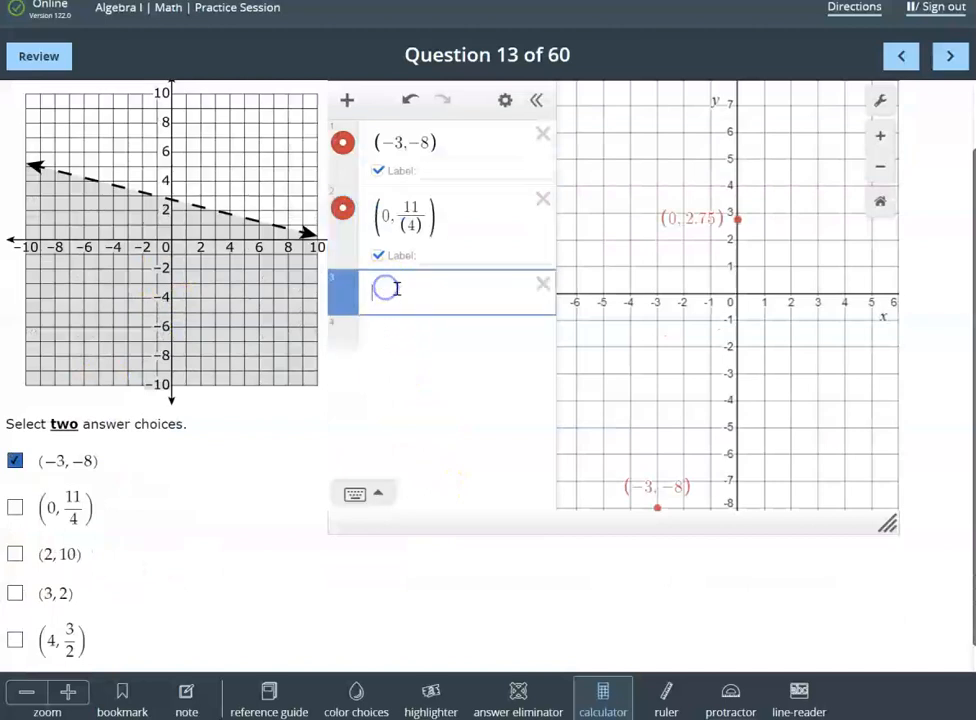
scroll(396, 290, "up", 1)
type("(2,10")
left_click(378, 402)
scroll(789, 397, "down", 2)
scroll(789, 397, "down", 1)
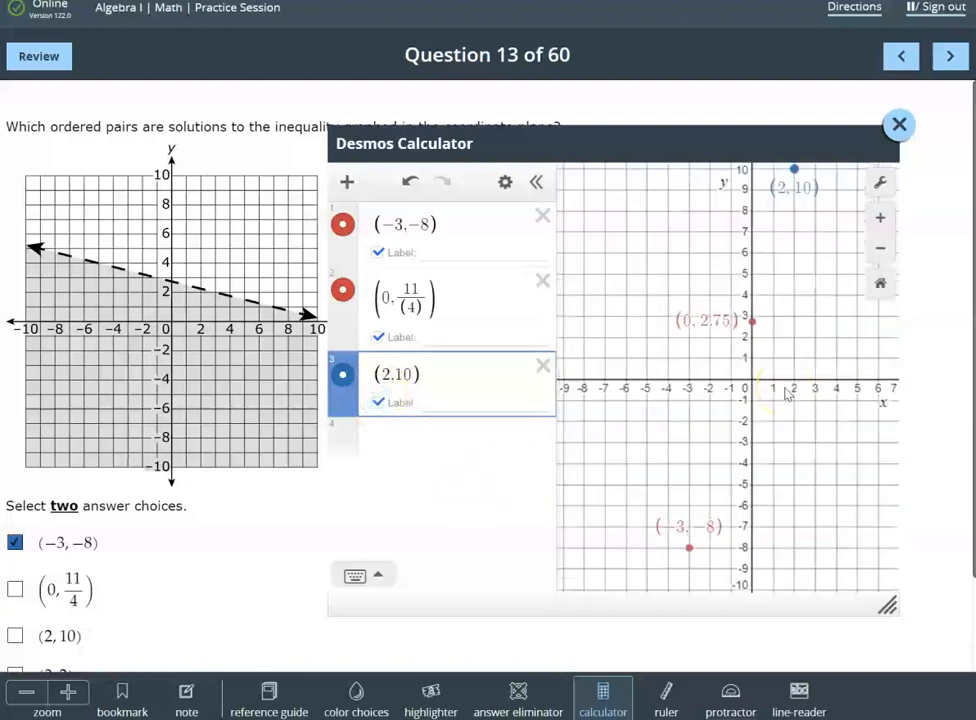
left_click_drag(786, 390, 776, 394)
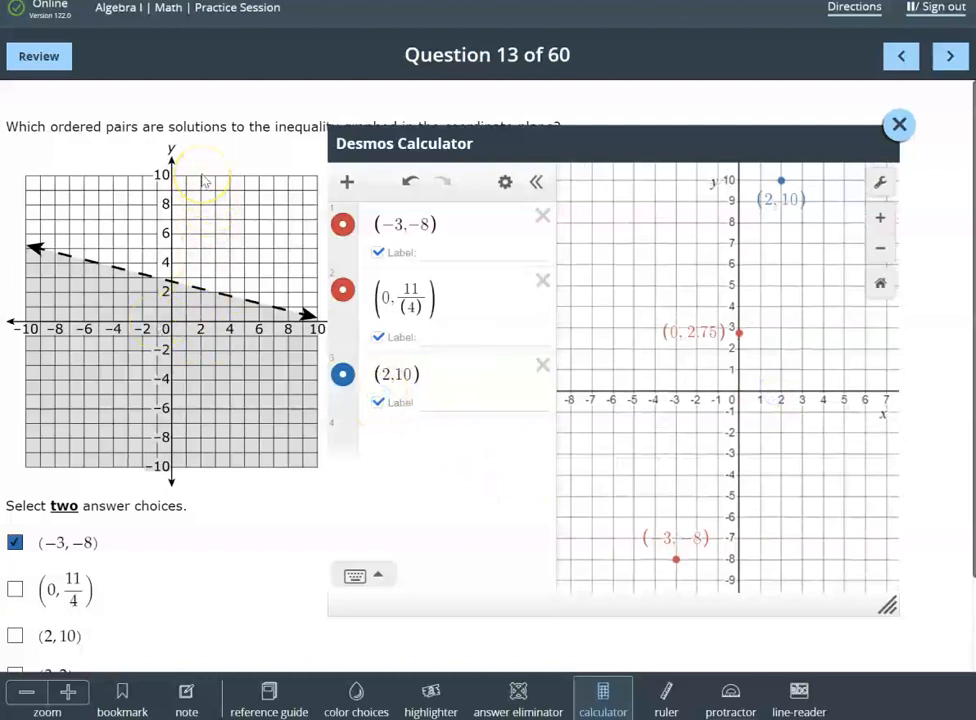
Plot the fourth answer choice, (3, 2), and show its coordinate label
scroll(142, 434, "down", 2)
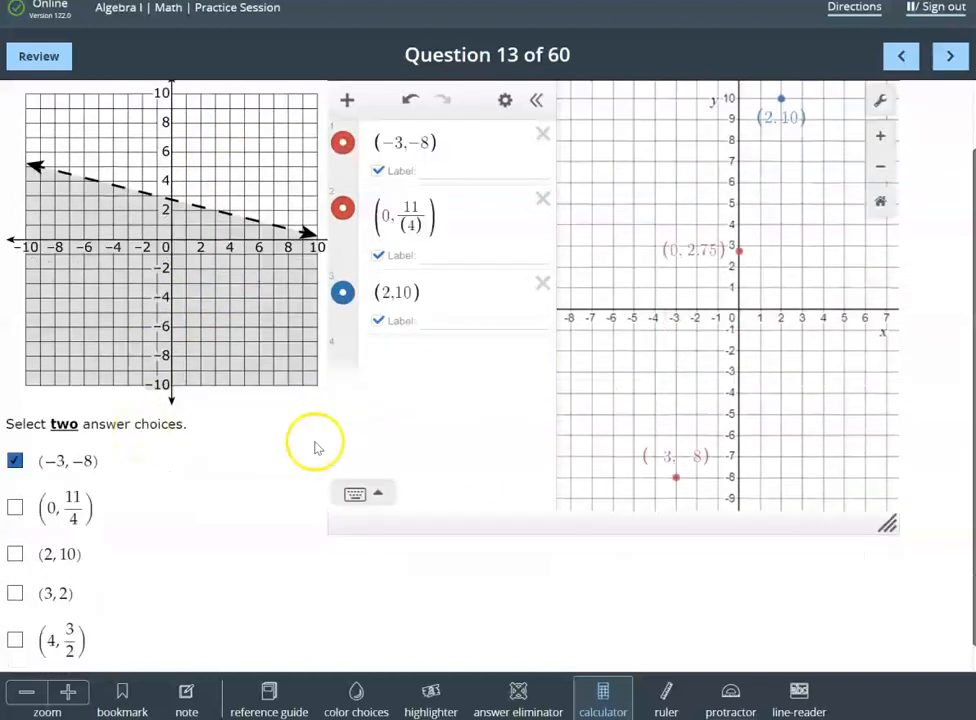
scroll(330, 448, "up", 2)
left_click(374, 443)
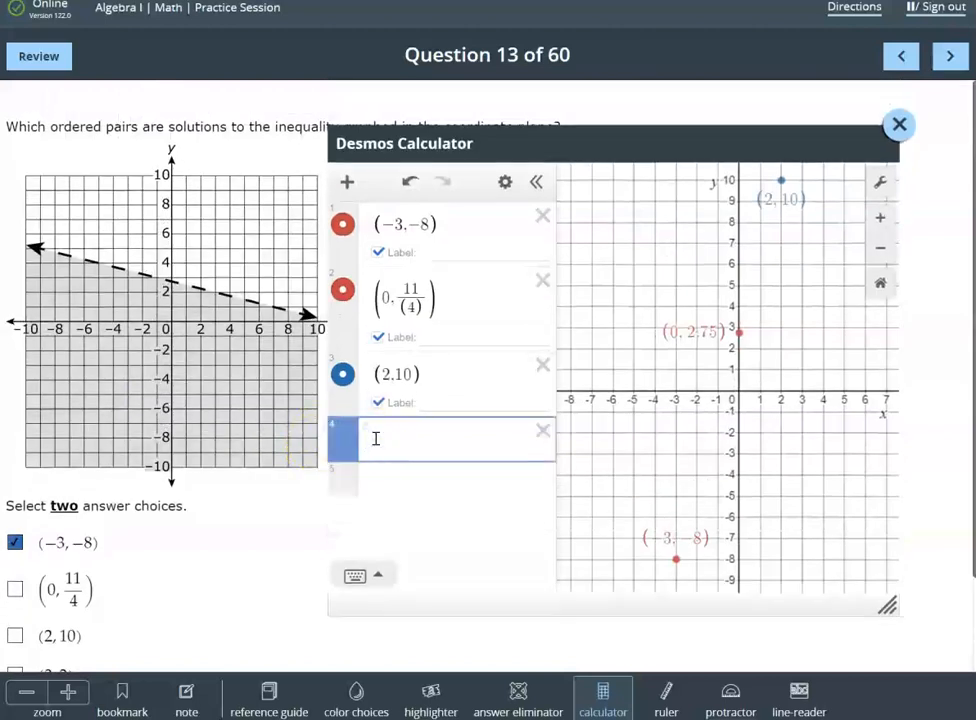
type("(3,2")
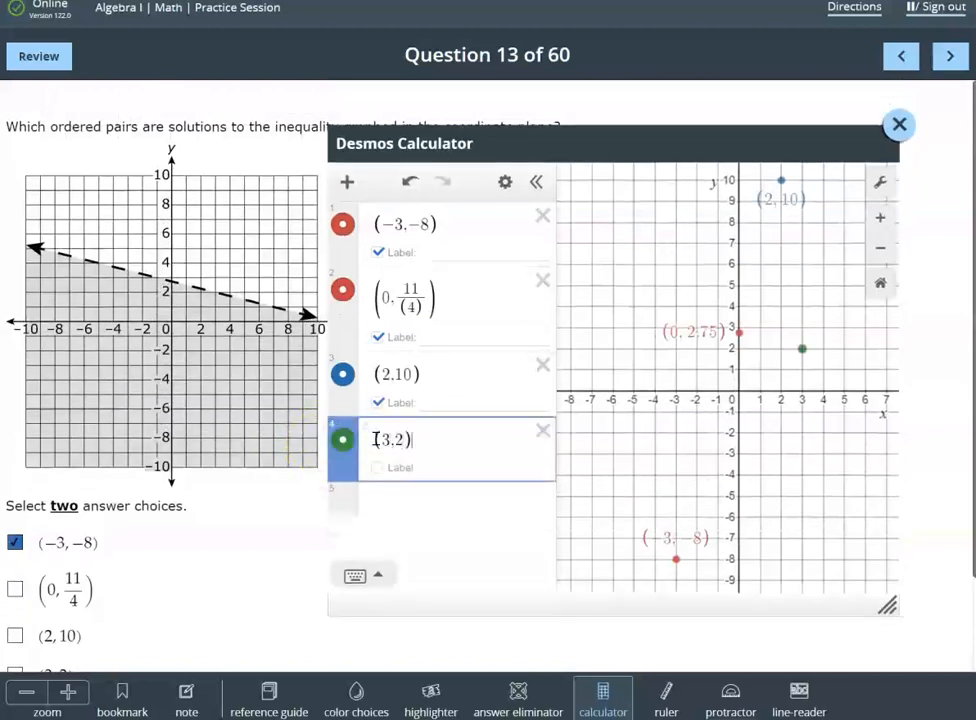
left_click(377, 467)
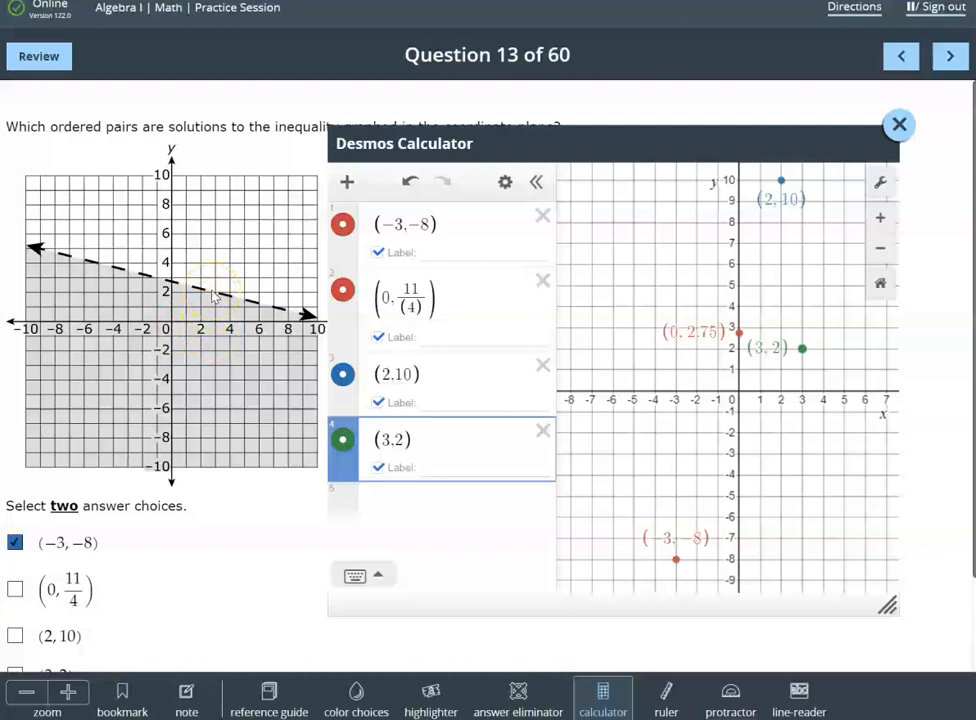
Plot the fifth answer choice, (4, 3/2), and show its coordinate label
scroll(102, 506, "down", 2)
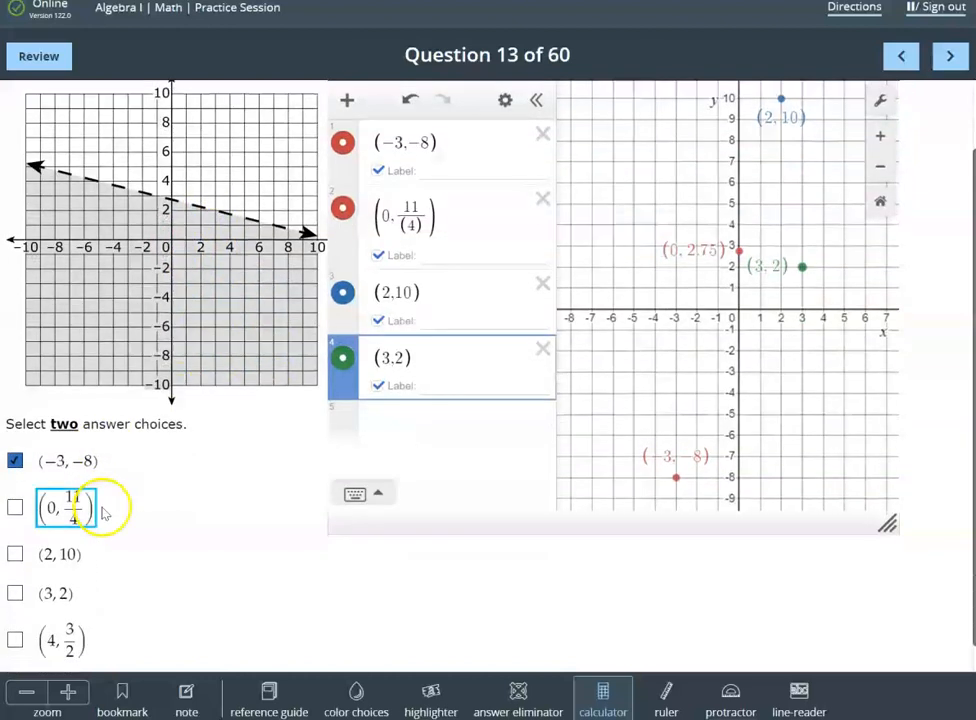
scroll(102, 508, "up", 2)
left_click(400, 495)
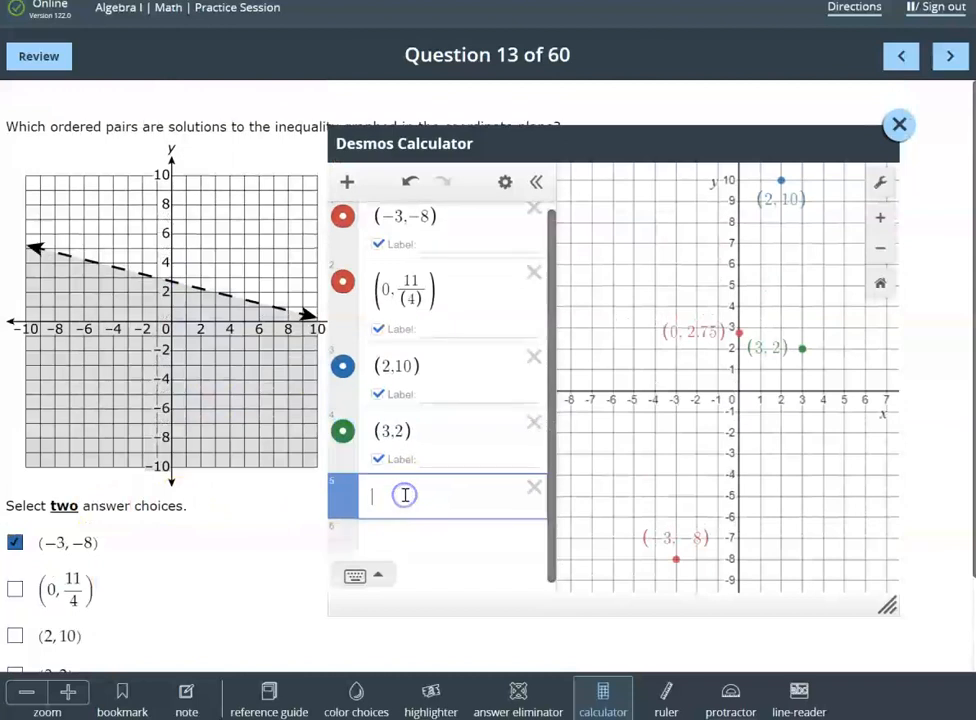
scroll(158, 498, "down", 1)
scroll(157, 497, "down", 2)
scroll(157, 497, "up", 3)
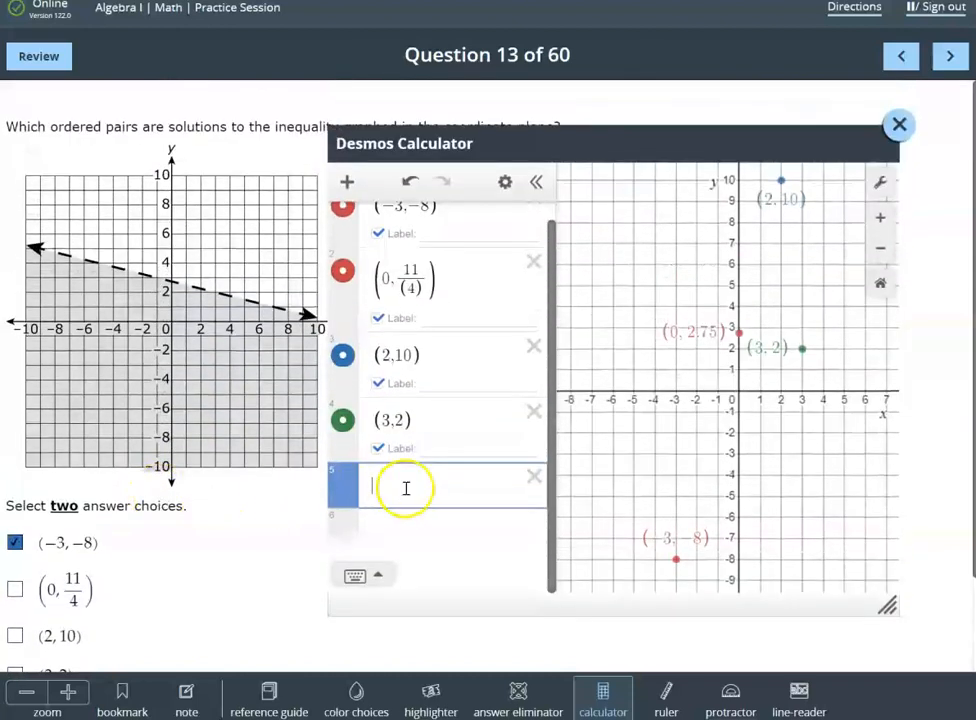
type("(4,3/2")
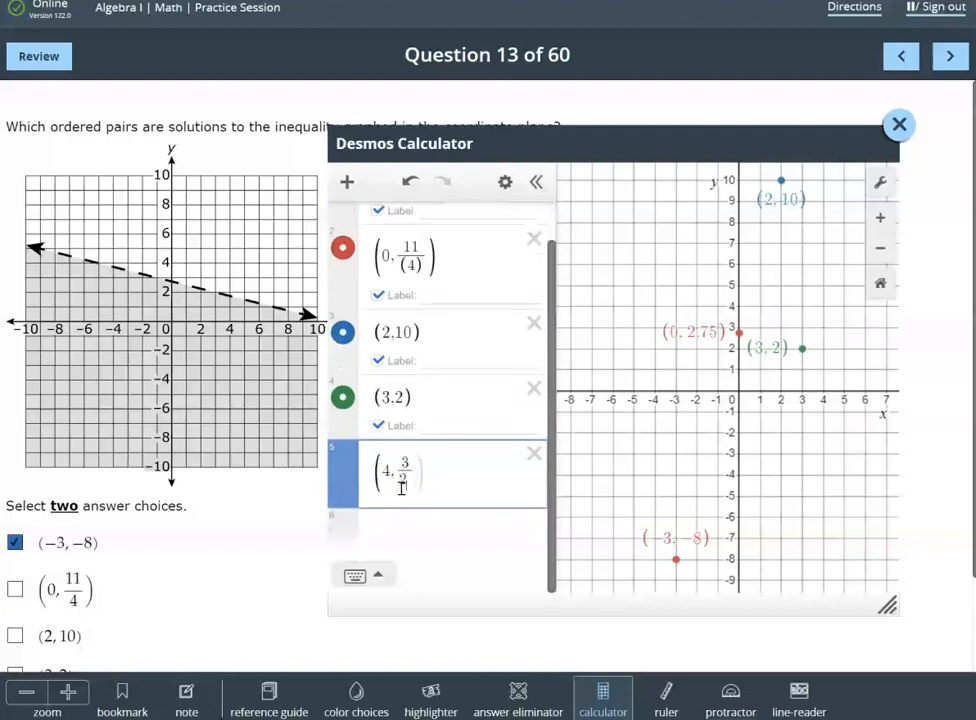
type(")")
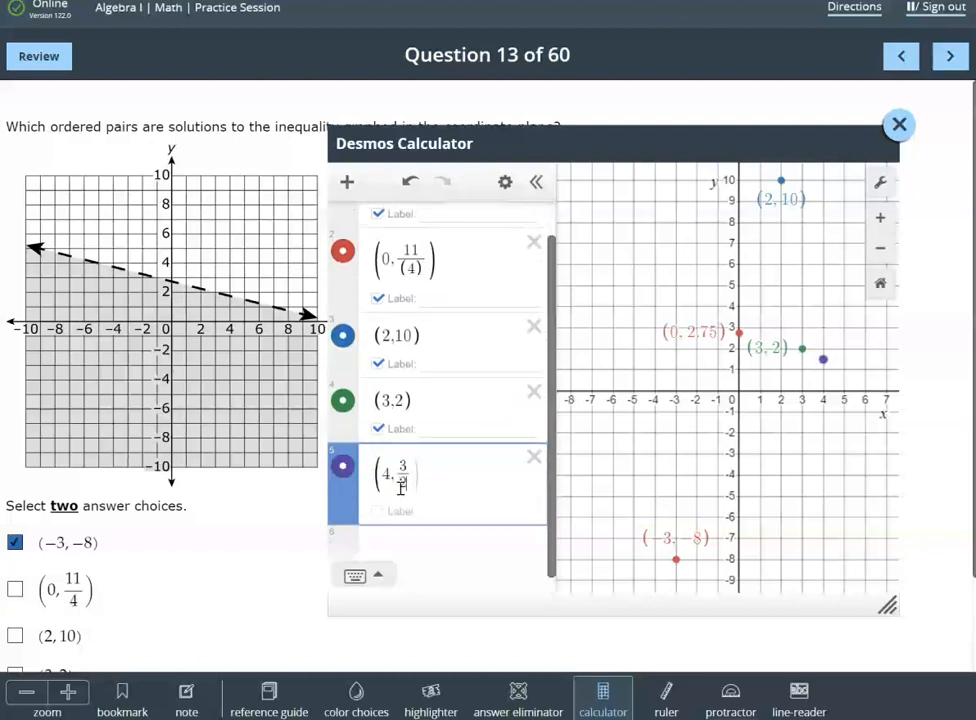
left_click(377, 510)
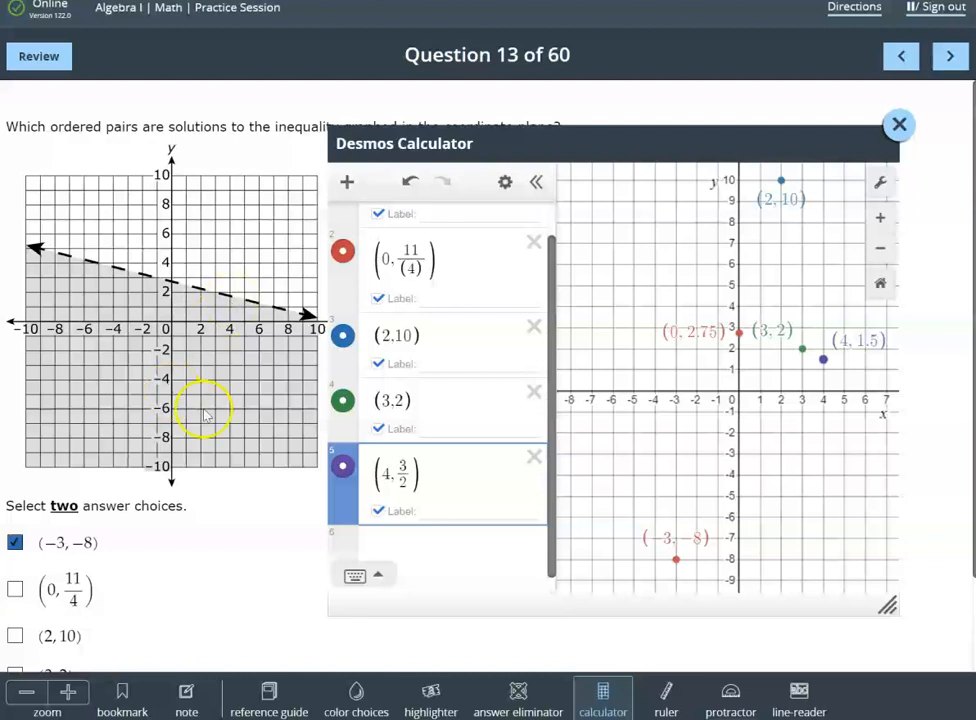
Hide the coordinate labels of the rejected points (0, 11/4), (2, 10) and (3, 2)
scroll(481, 454, "down", 1)
scroll(484, 451, "up", 1)
scroll(484, 451, "down", 2)
left_click(379, 412)
left_click(379, 346)
scroll(420, 395, "up", 2)
left_click(379, 341)
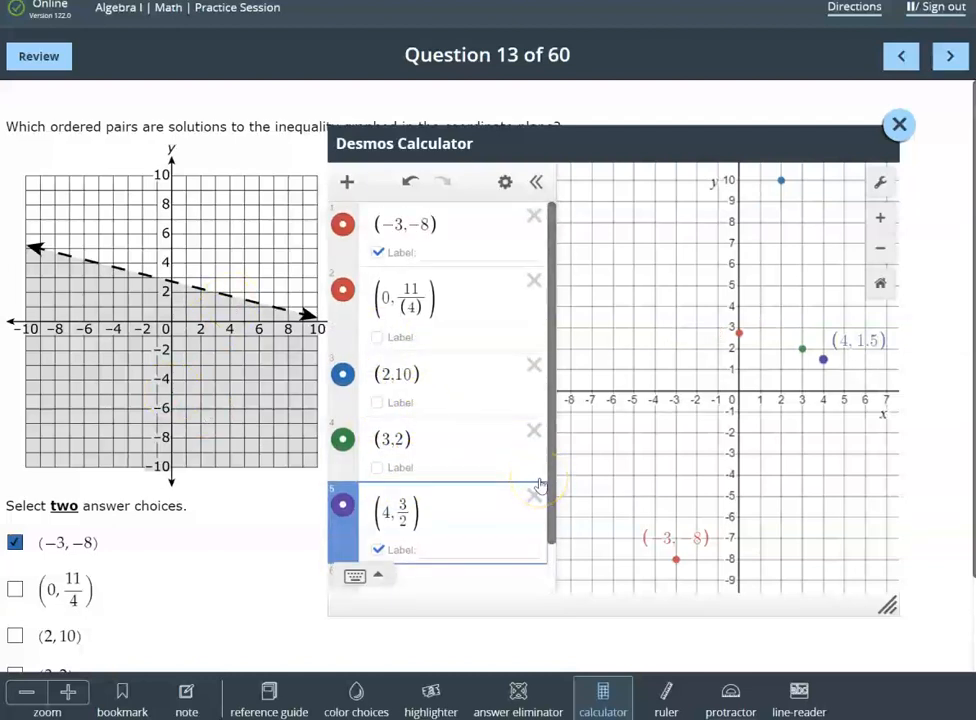
Mark (4, 3/2) as the second answer to question 13
scroll(540, 485, "down", 1)
scroll(536, 484, "down", 2)
scroll(530, 480, "up", 1)
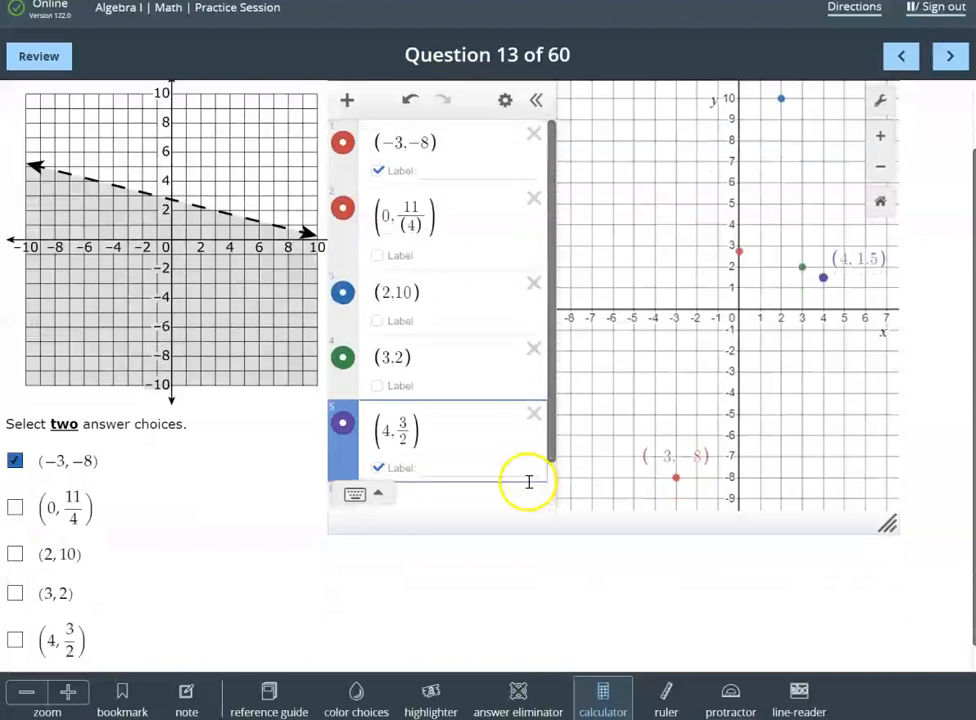
scroll(414, 436, "up", 2)
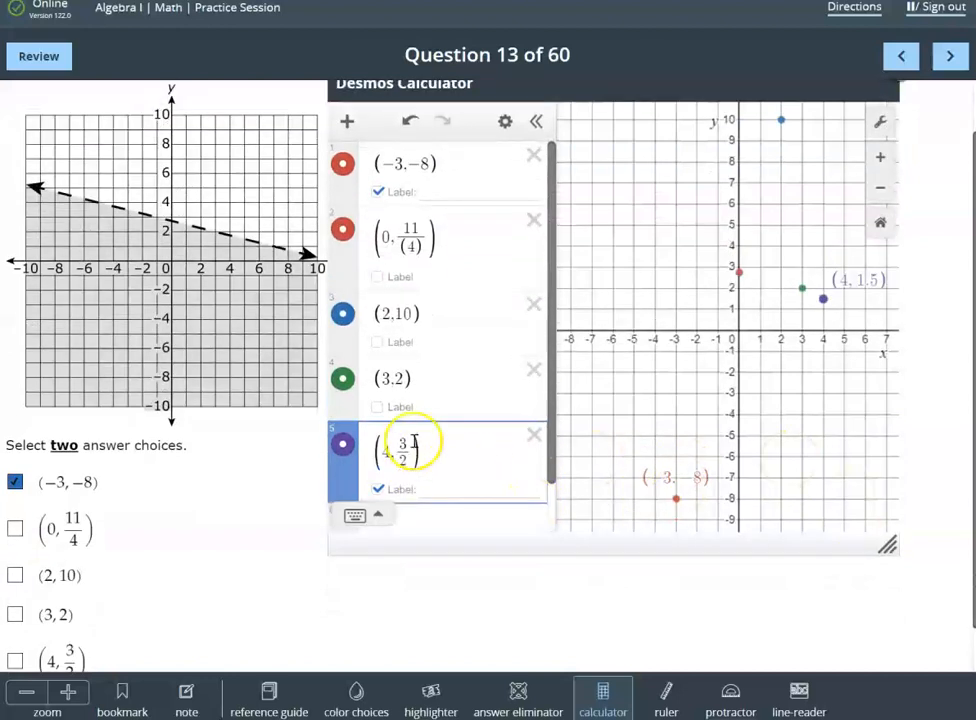
scroll(414, 440, "down", 1)
scroll(270, 453, "down", 3)
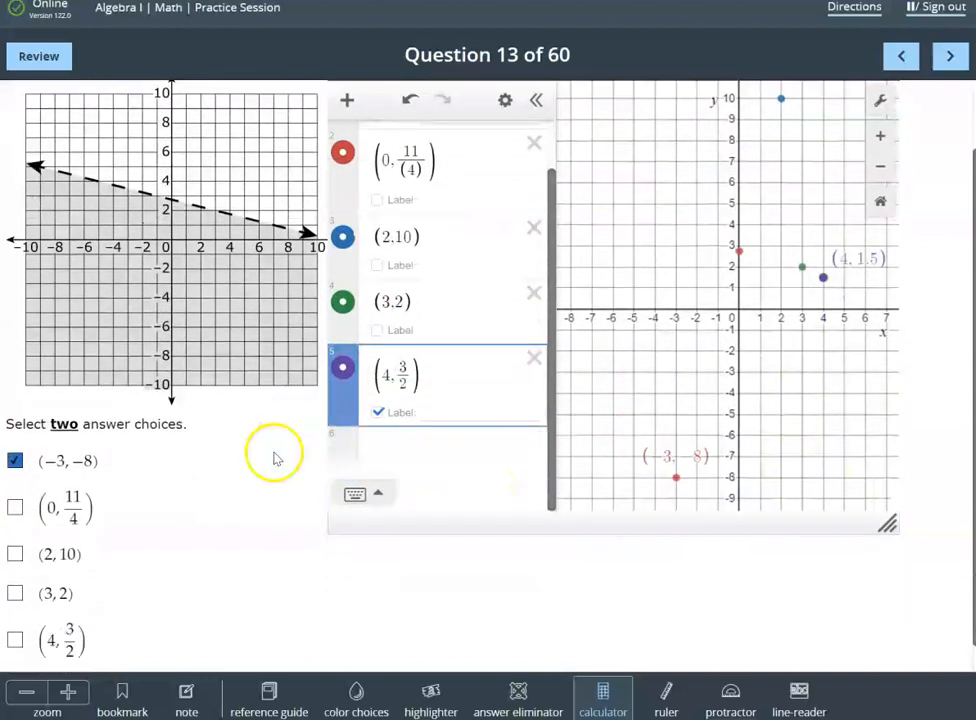
left_click(14, 609)
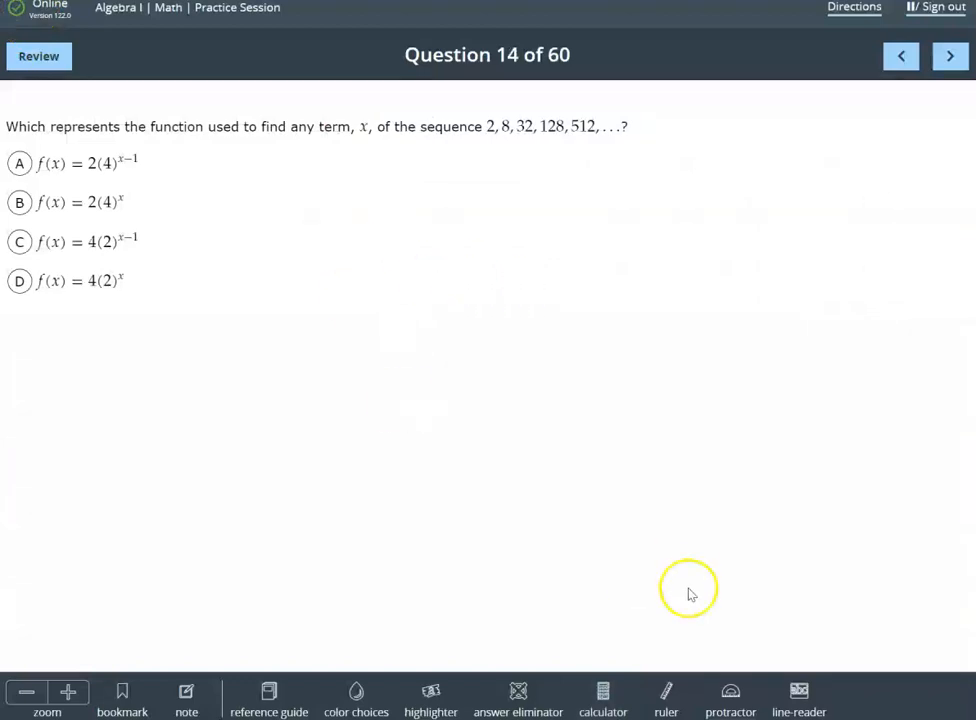
Open the Desmos calculator for question 14, then move it clear of the answer choices and enlarge it
left_click(608, 706)
left_click_drag(152, 109, 412, 170)
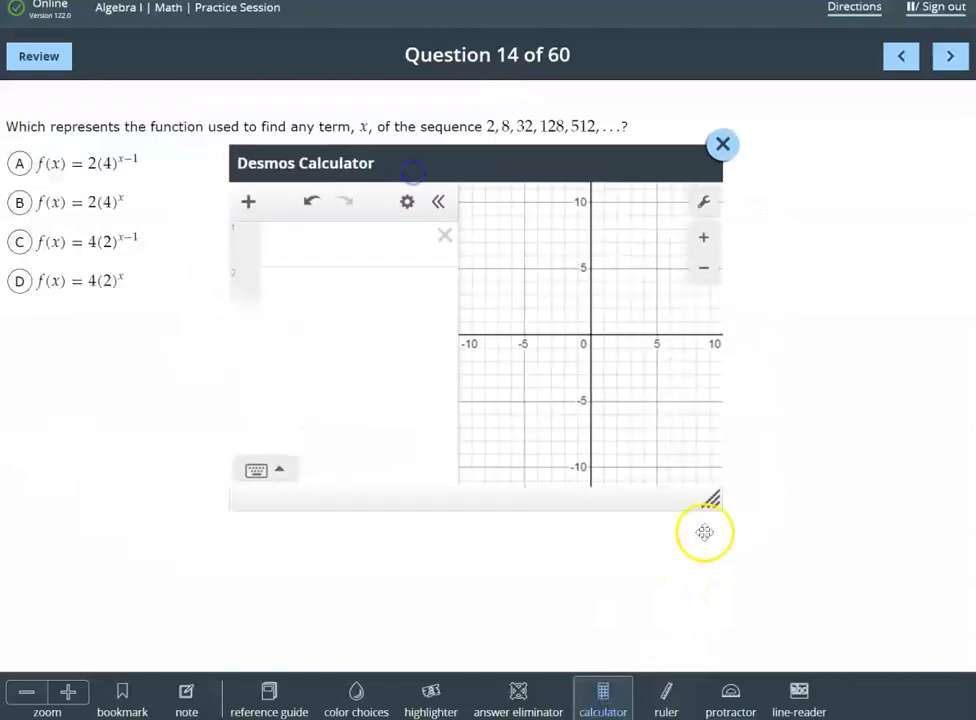
left_click_drag(711, 502, 915, 629)
Enter answer choice A, f(x) = 2(4)^(x-1), as the first expression in the calculator
left_click(319, 238)
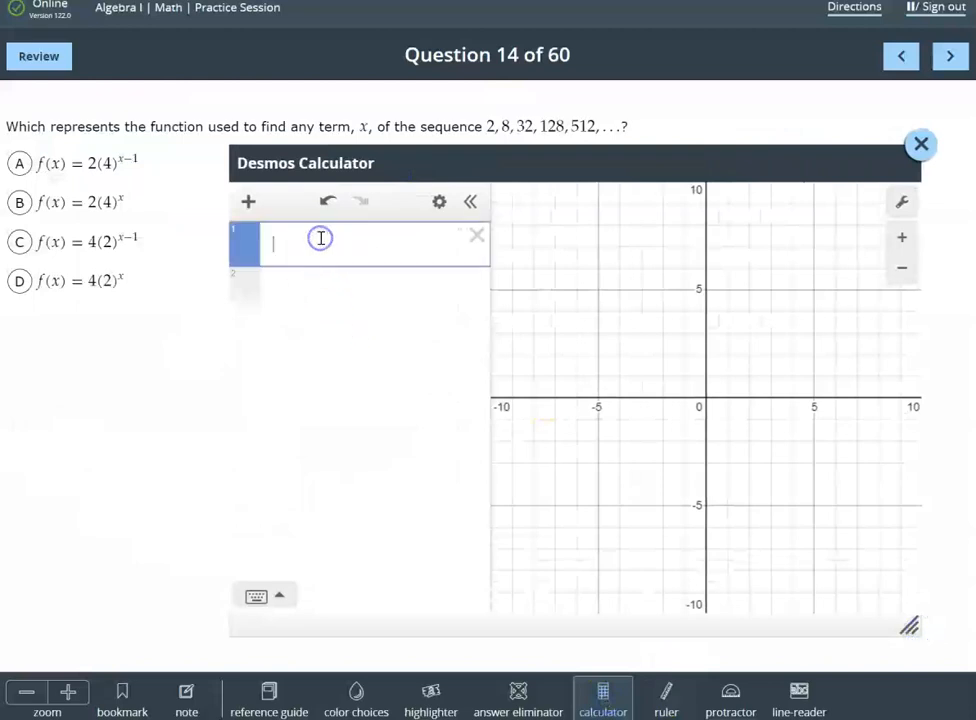
type("f(x")
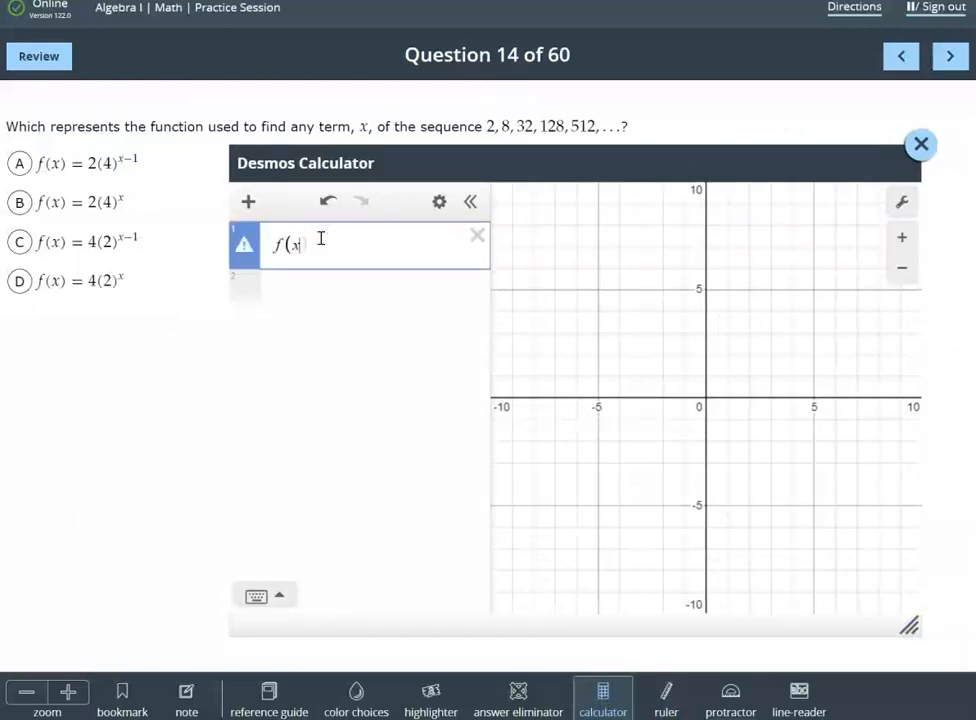
type(")")
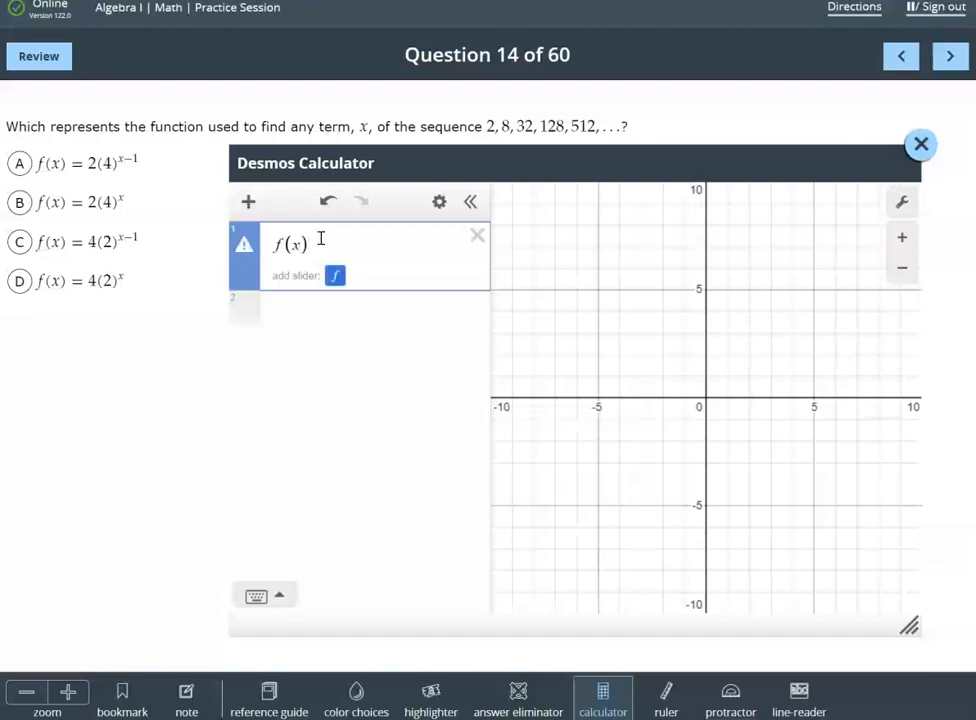
type("=2(")
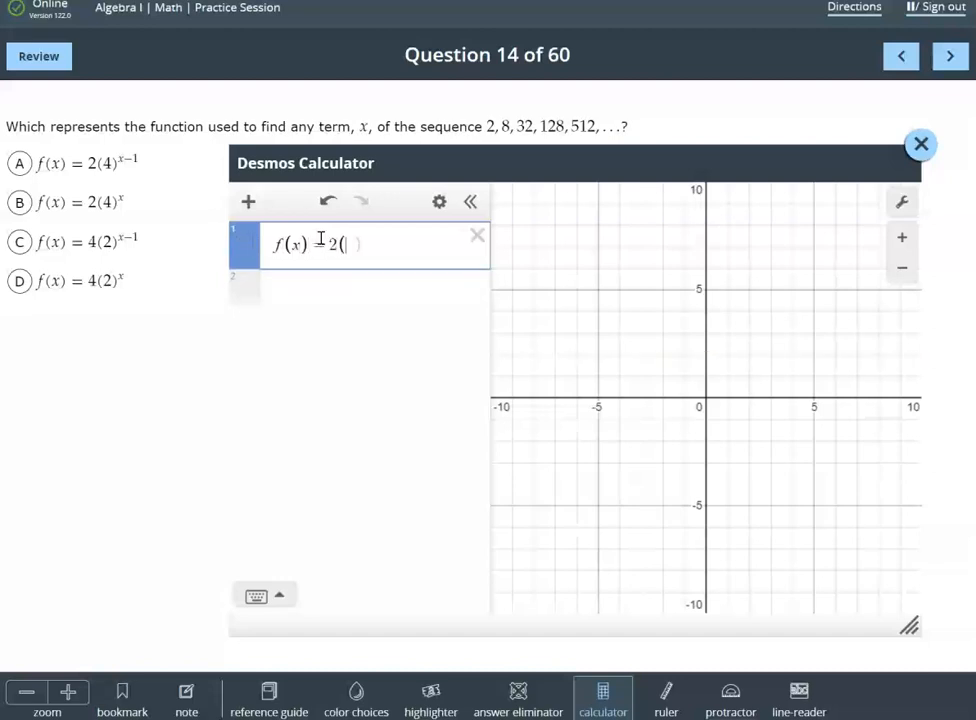
type("4)")
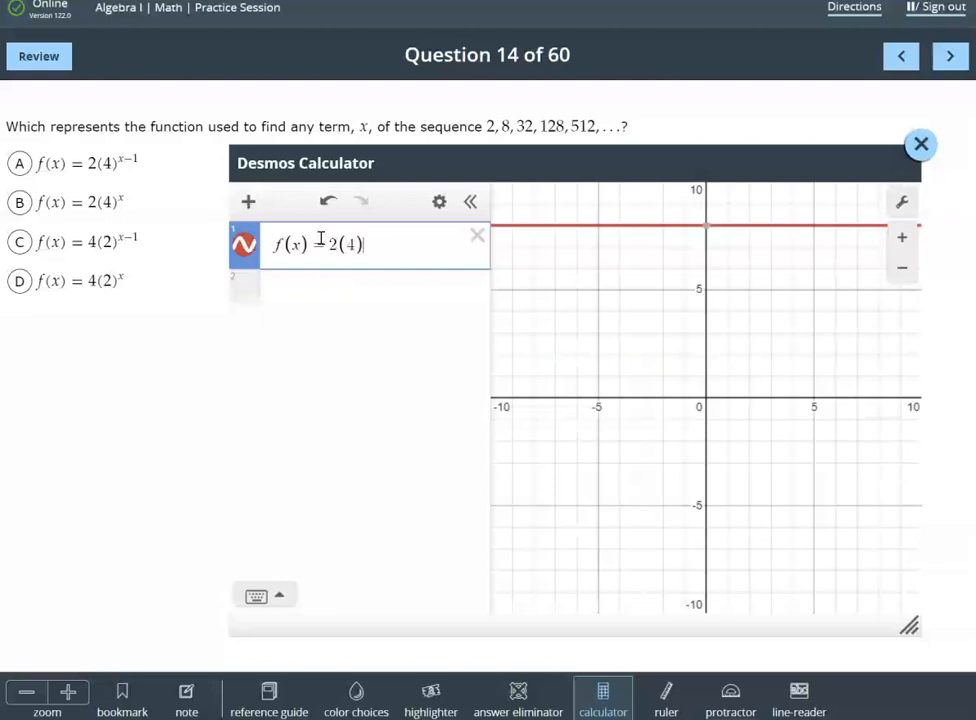
type("^x-")
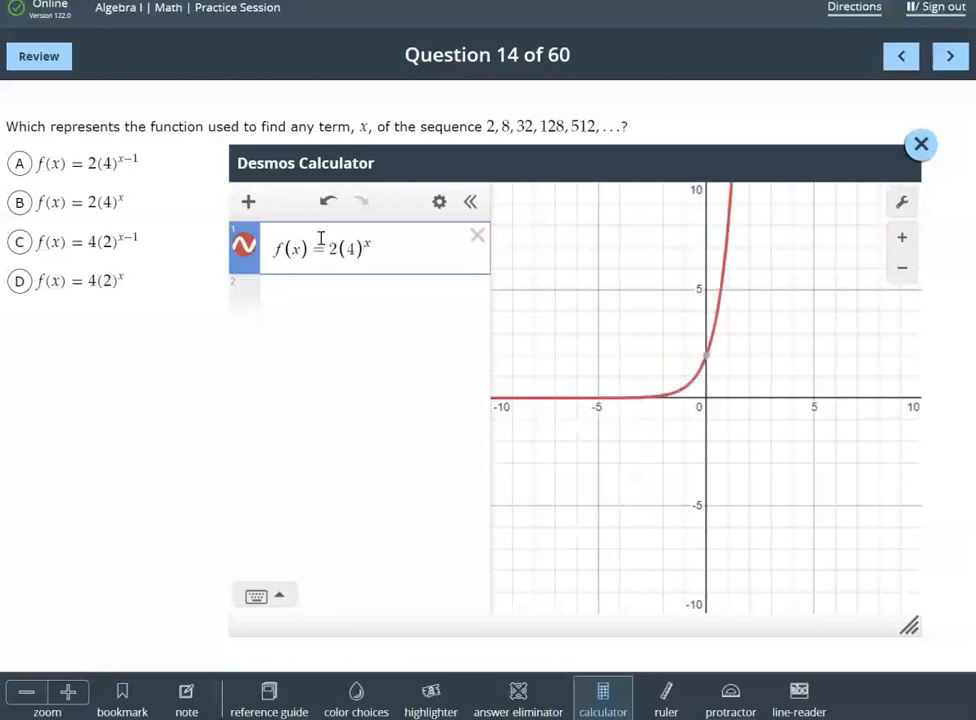
key("Right")
type("-")
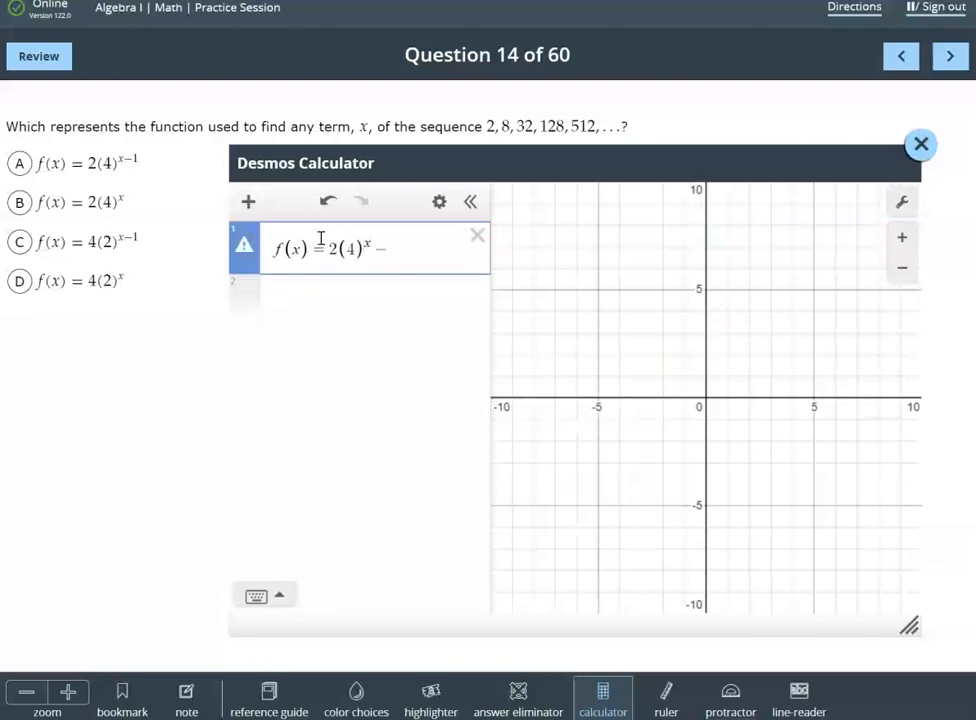
key("BackSpace")
left_click(368, 242)
type("(")
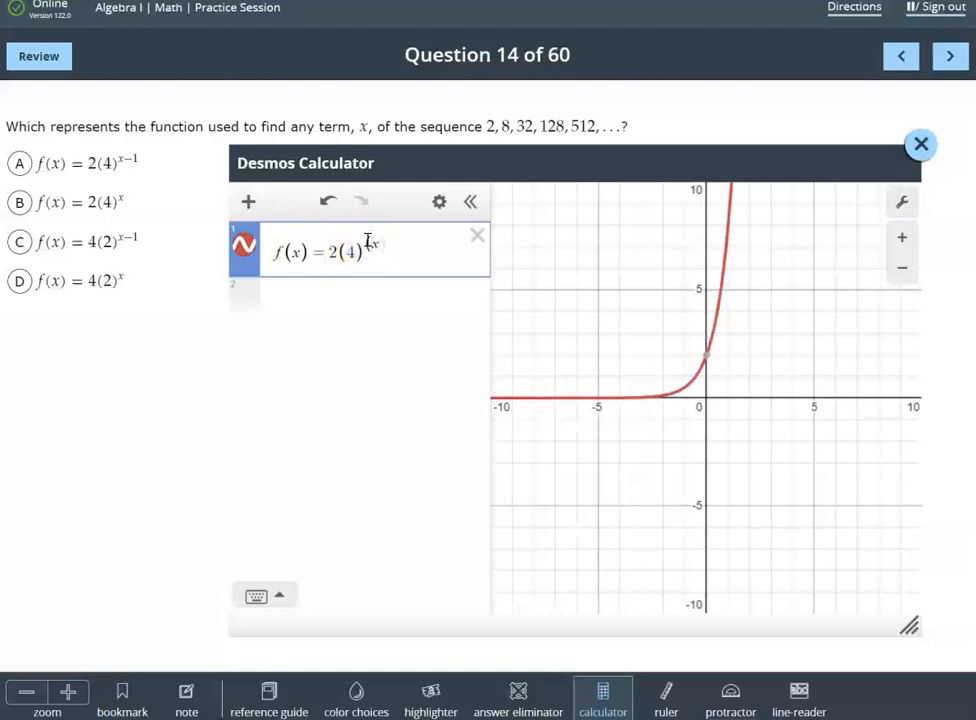
left_click(383, 240)
type("-1")
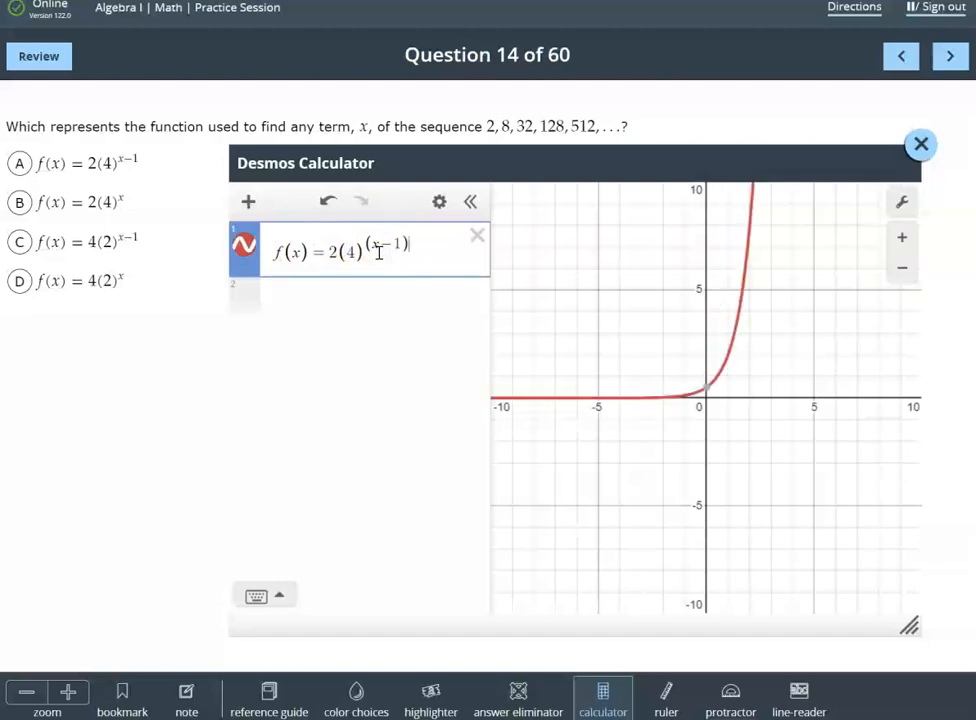
Add a table below the function with the x-values 1, 2, 3, 4 and 5
left_click(387, 330)
left_click(305, 307)
left_click(255, 241)
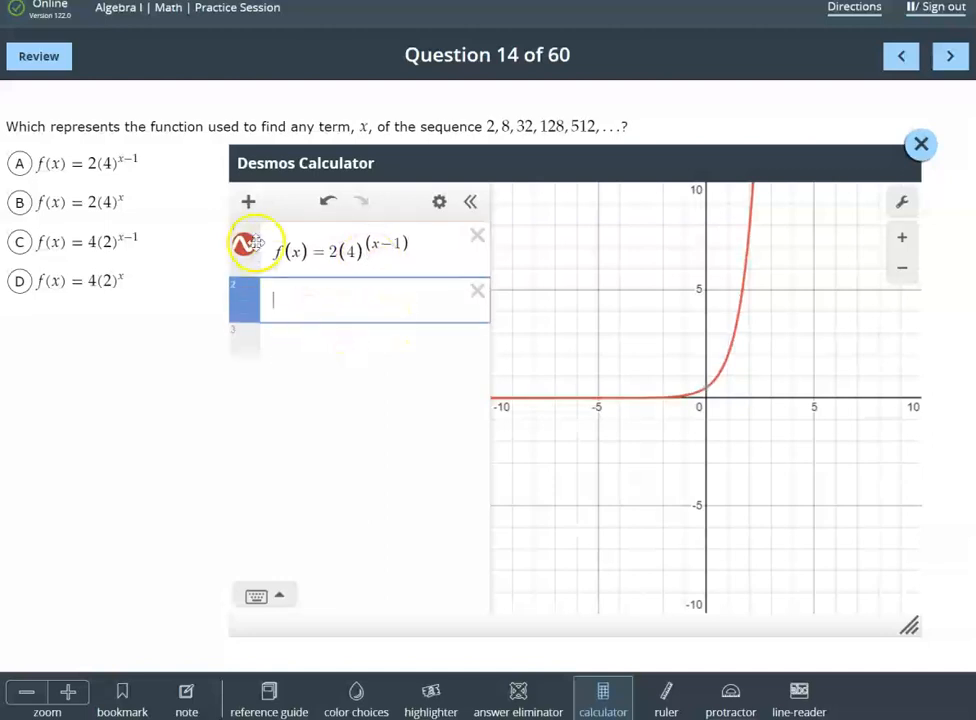
left_click(248, 202)
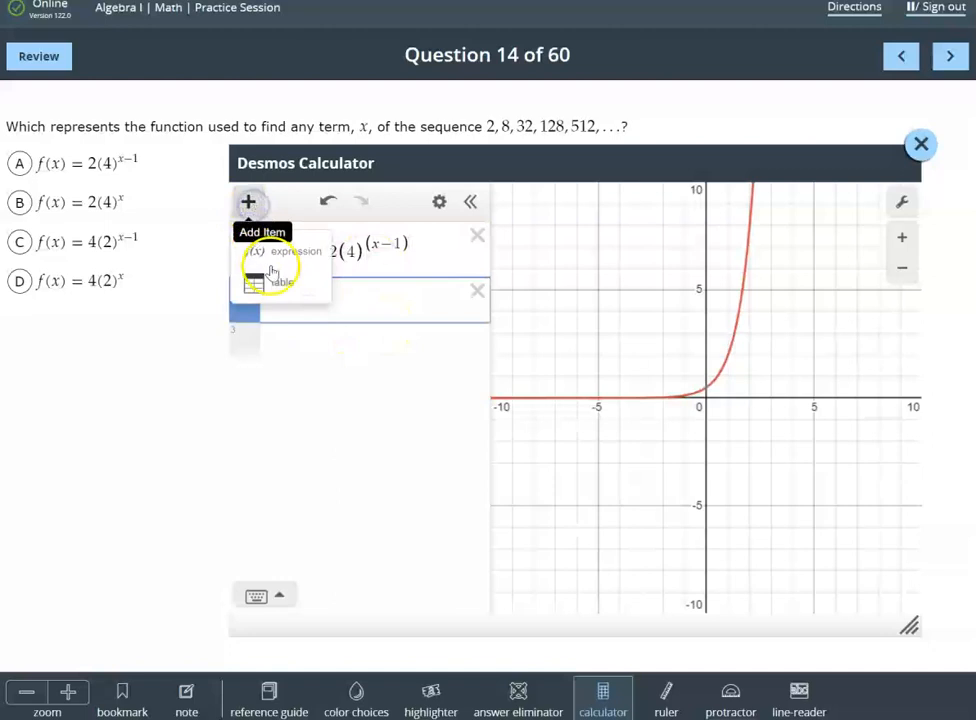
left_click(272, 280)
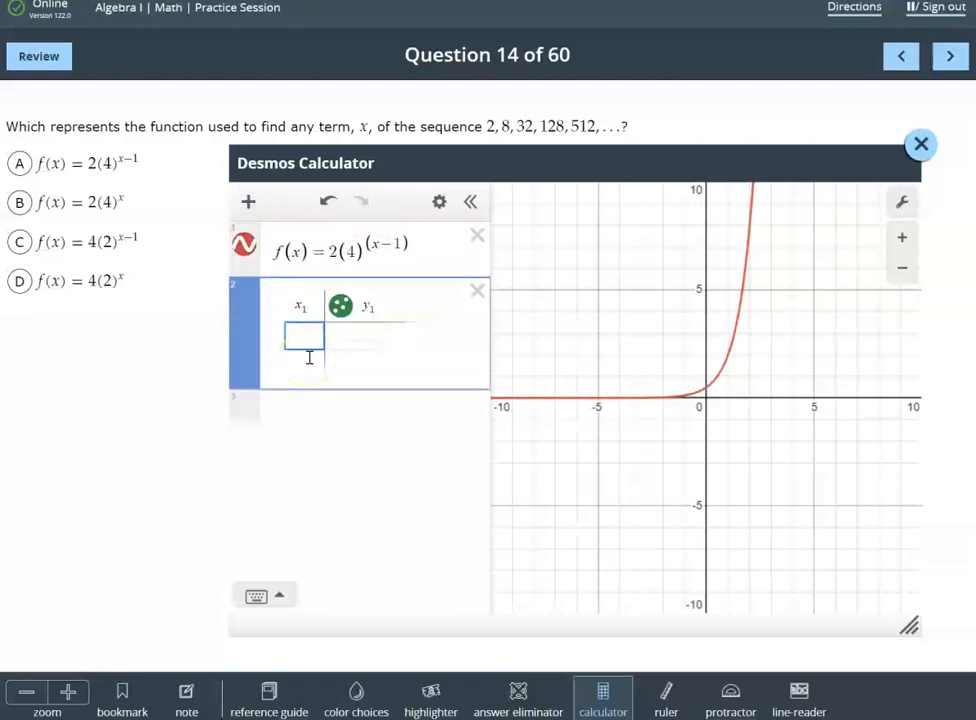
type("1")
key("Return")
type("2")
key("Return")
type("3")
key("Return")
type("4")
key("Return")
type("5")
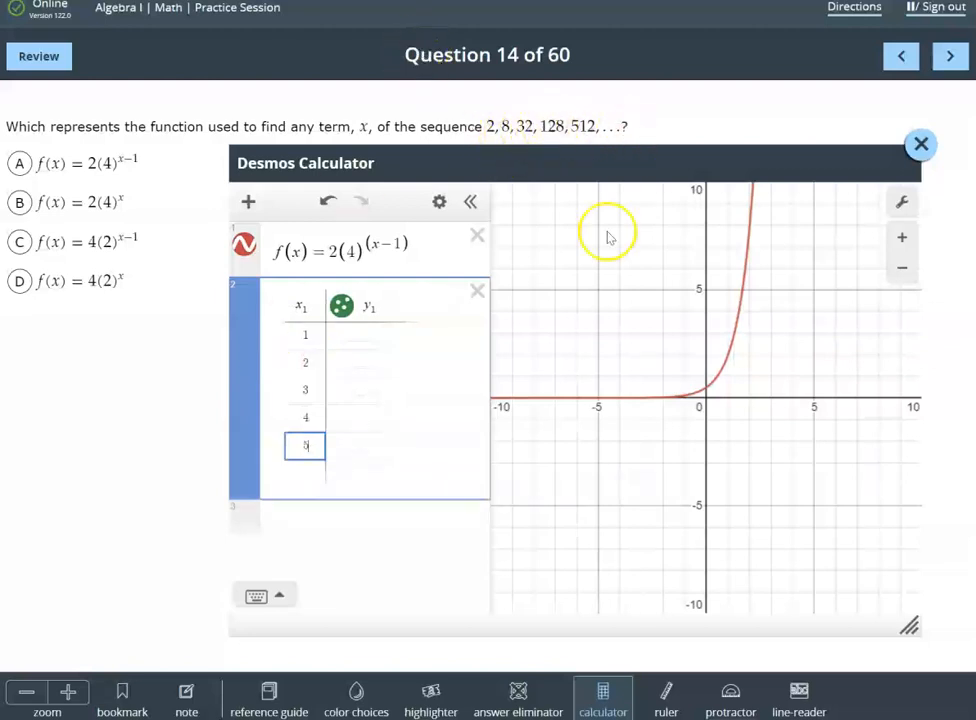
Set the table's output column to f(x1) and choose answer A for question 14
left_click(383, 308)
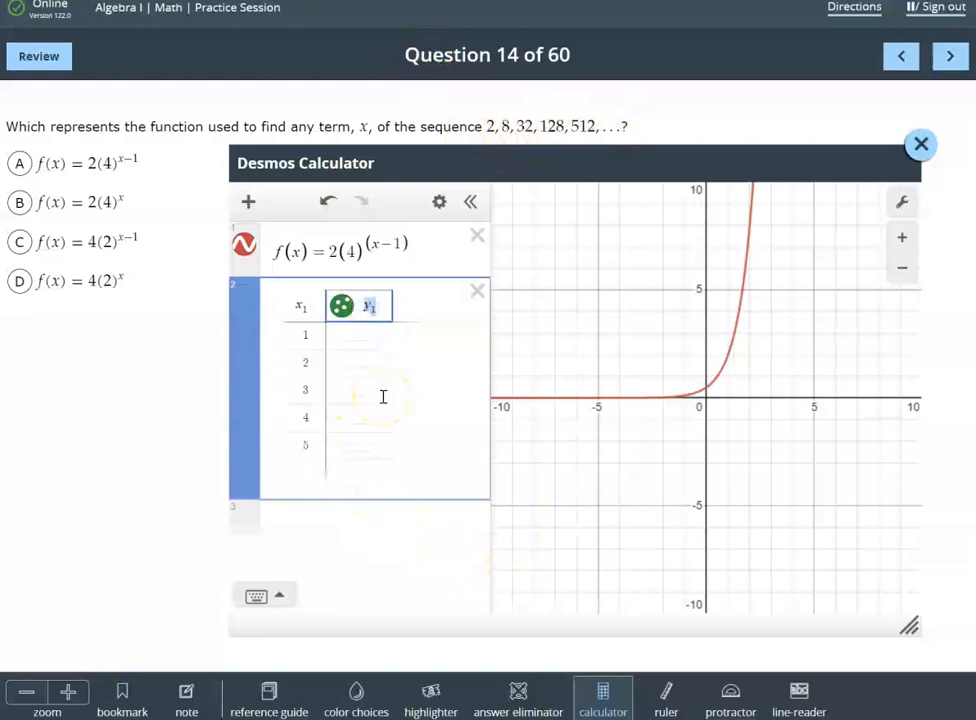
type("f(x1)")
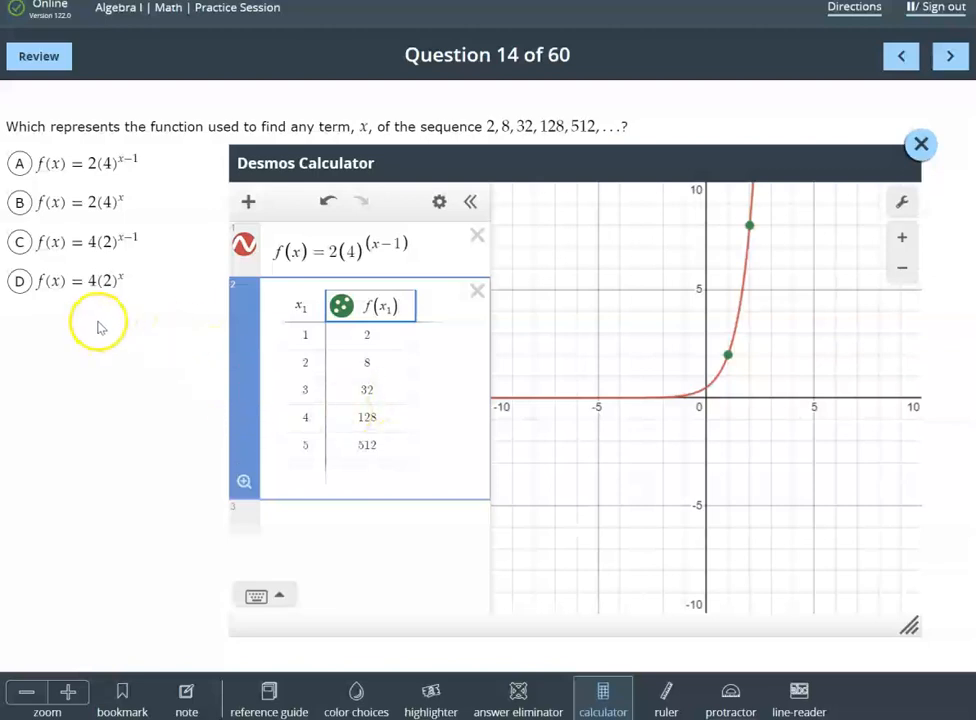
left_click(19, 163)
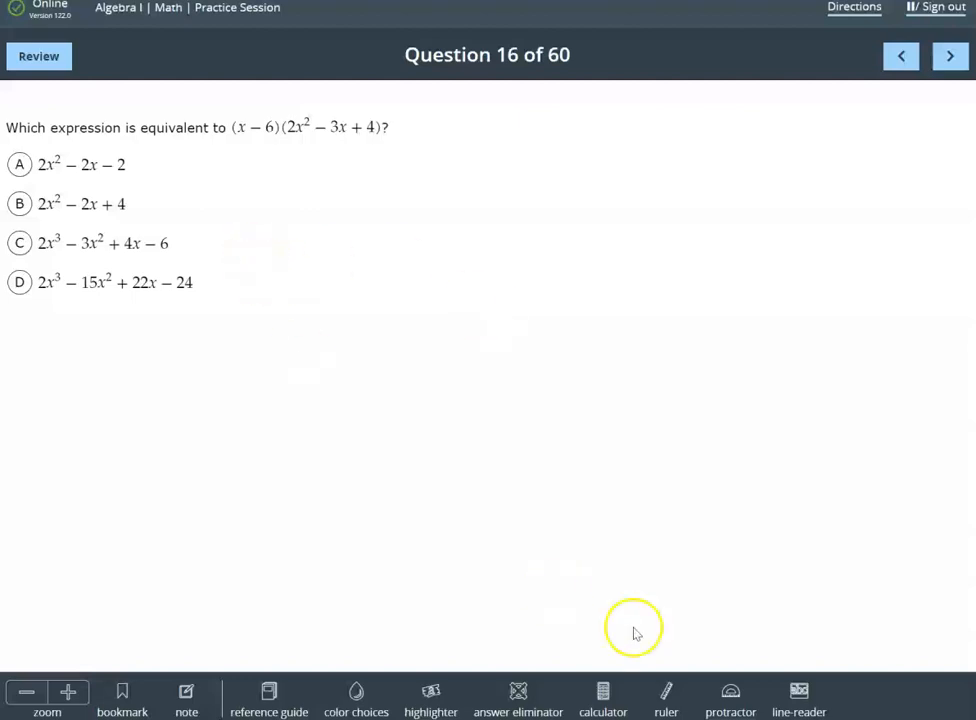
Open the Desmos calculator for question 16, placing it beside the answer choices at a larger size
left_click(602, 692)
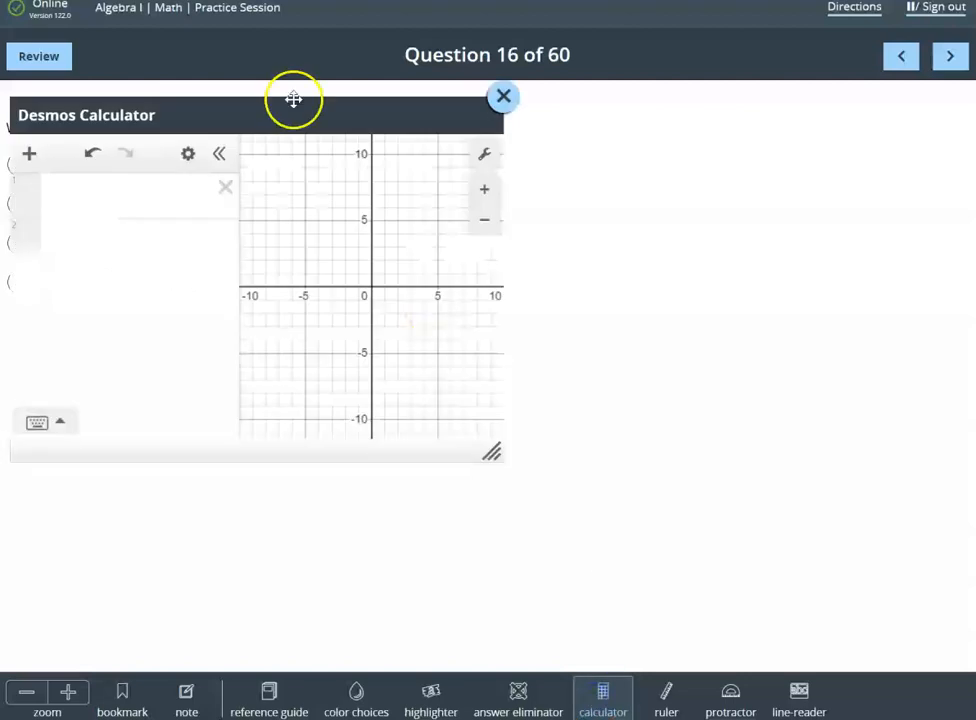
left_click_drag(283, 116, 512, 170)
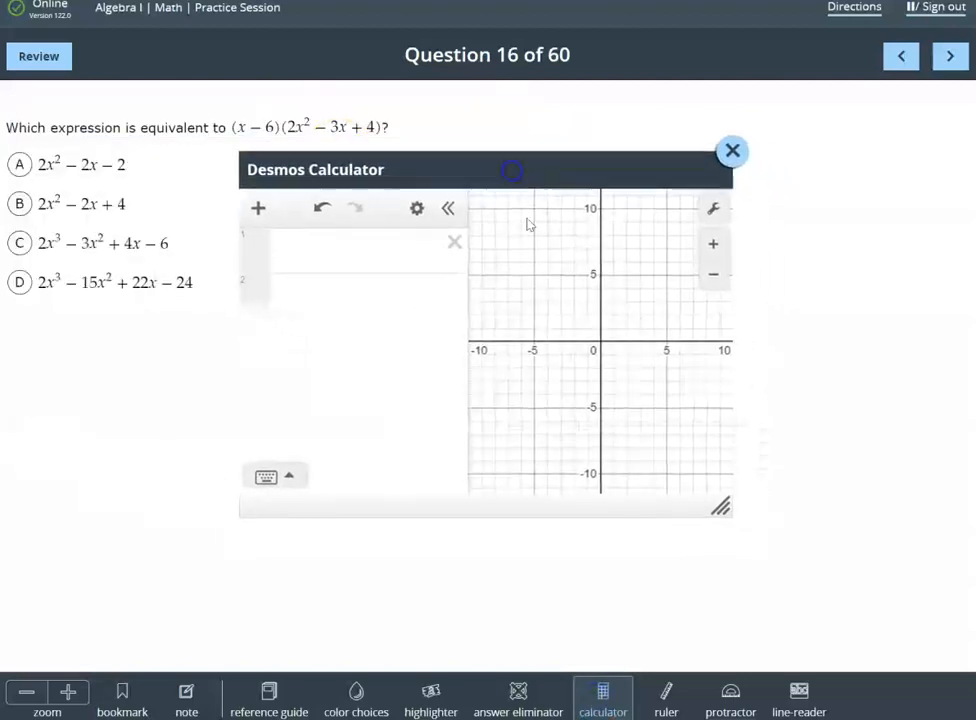
left_click_drag(721, 510, 936, 639)
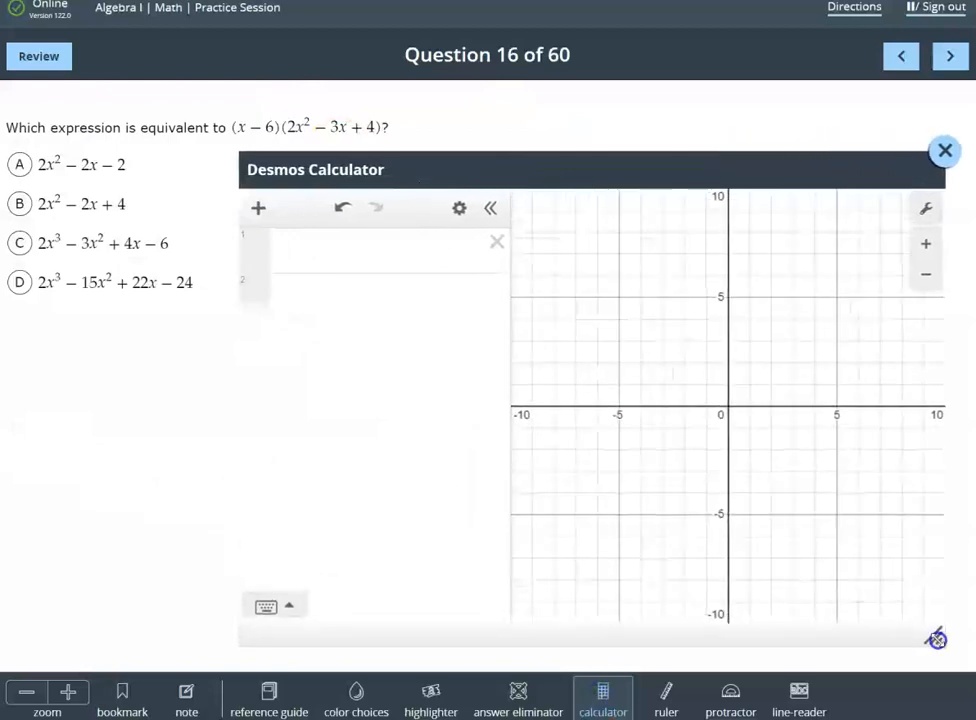
Enter the question's product, (x-6)(2x^2-3x+4), as the first expression in the calculator
left_click(327, 257)
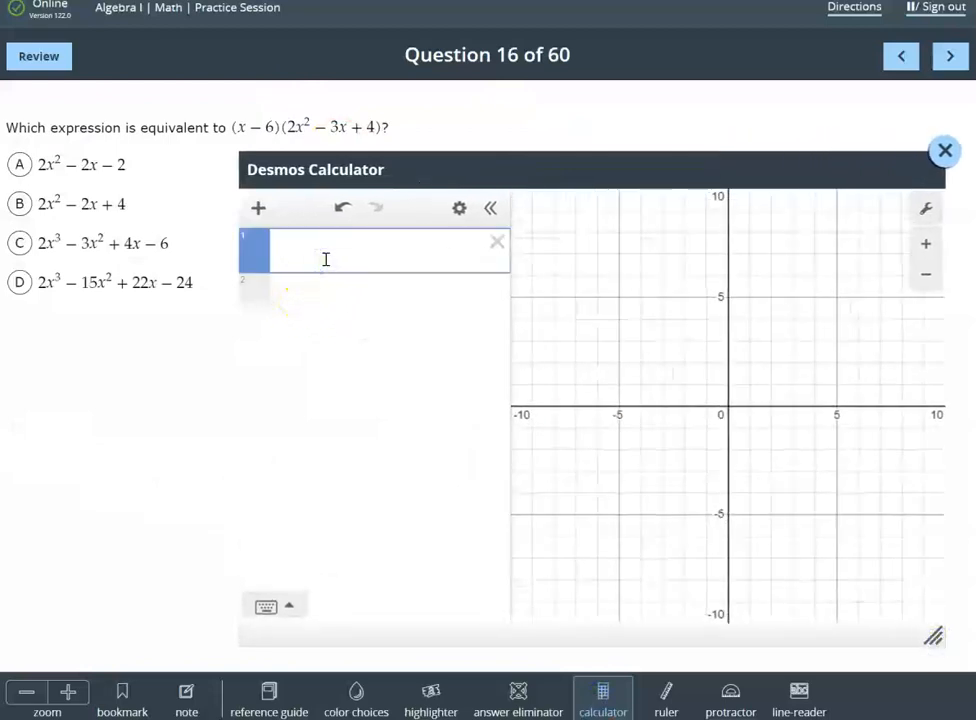
type("(x")
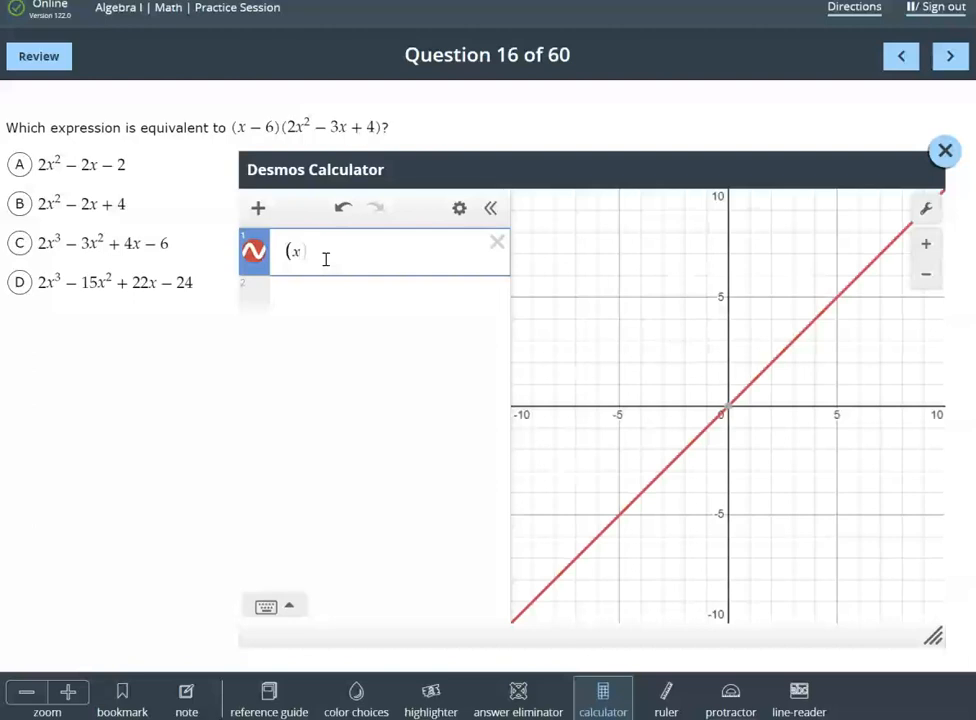
type("-6)(")
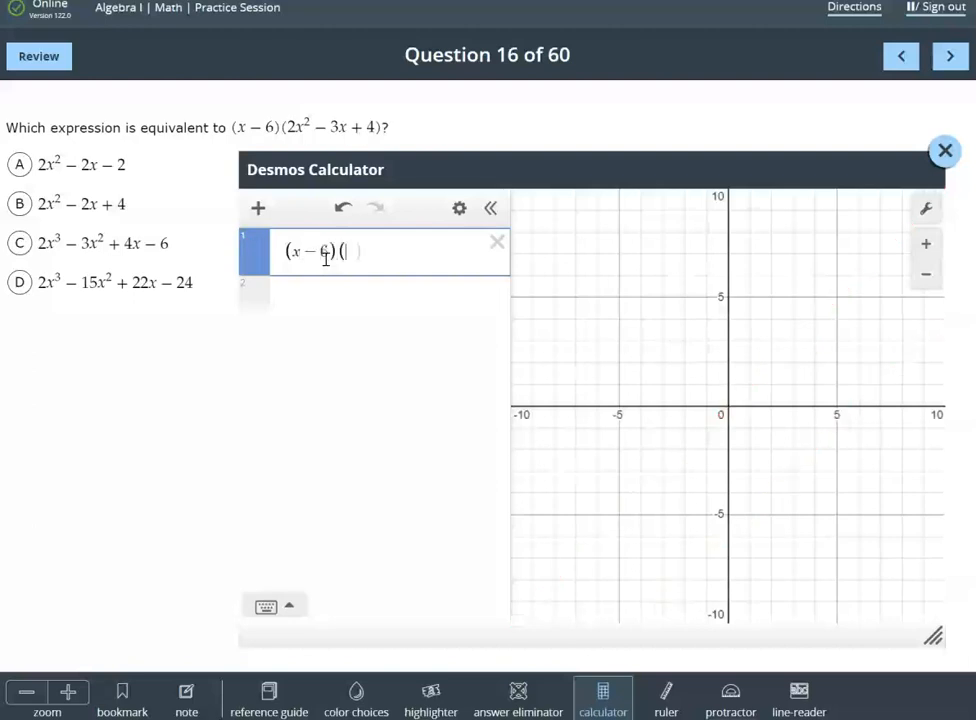
type("2x^2")
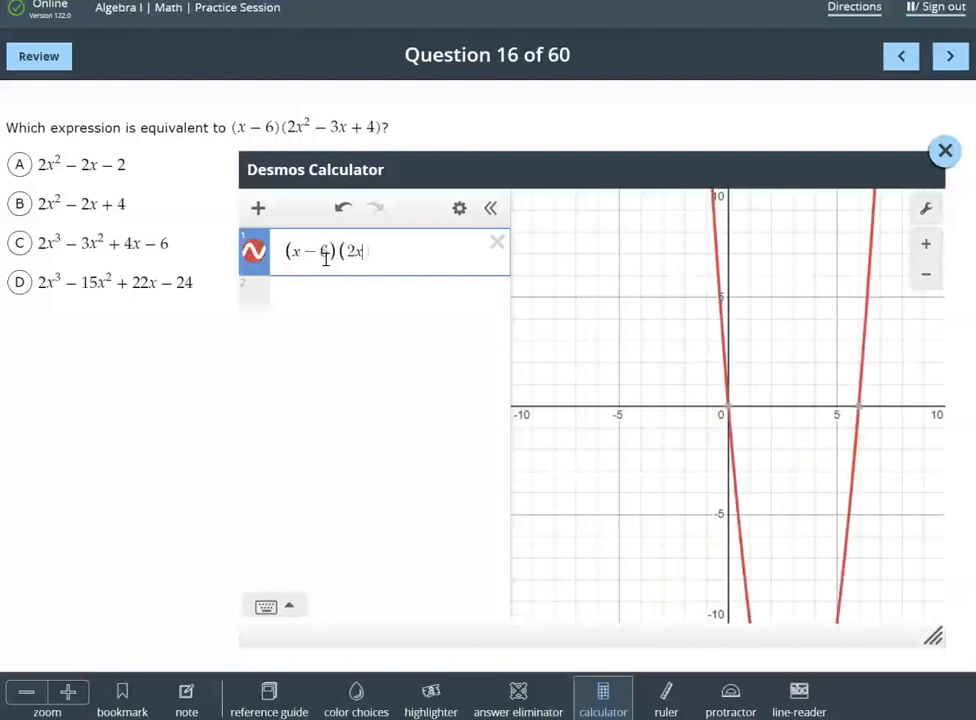
key("Right")
type("-3x")
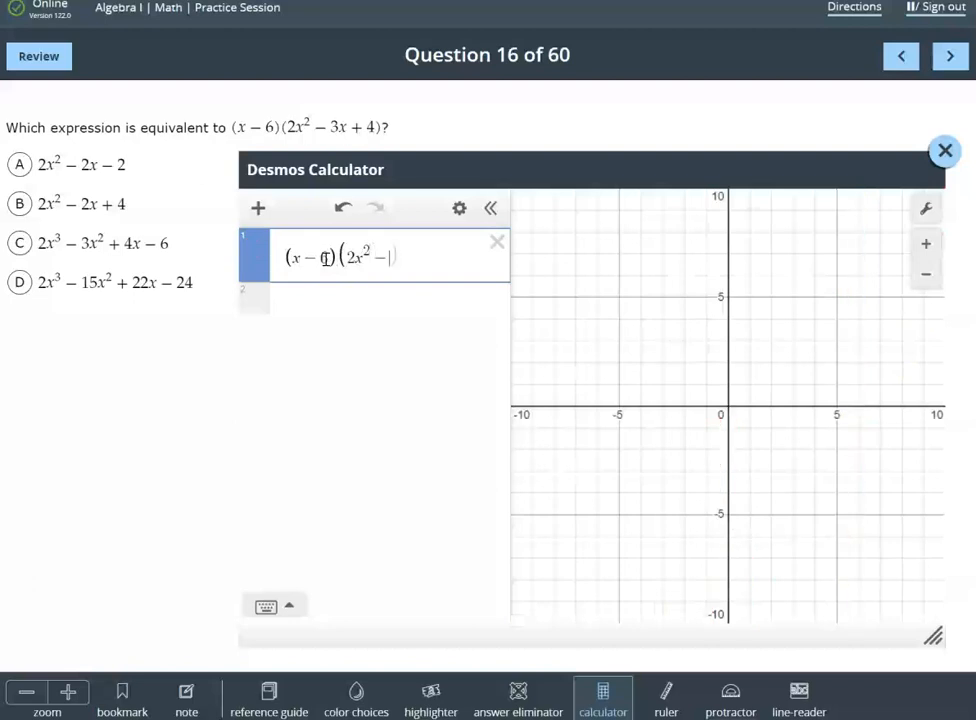
type("+4)")
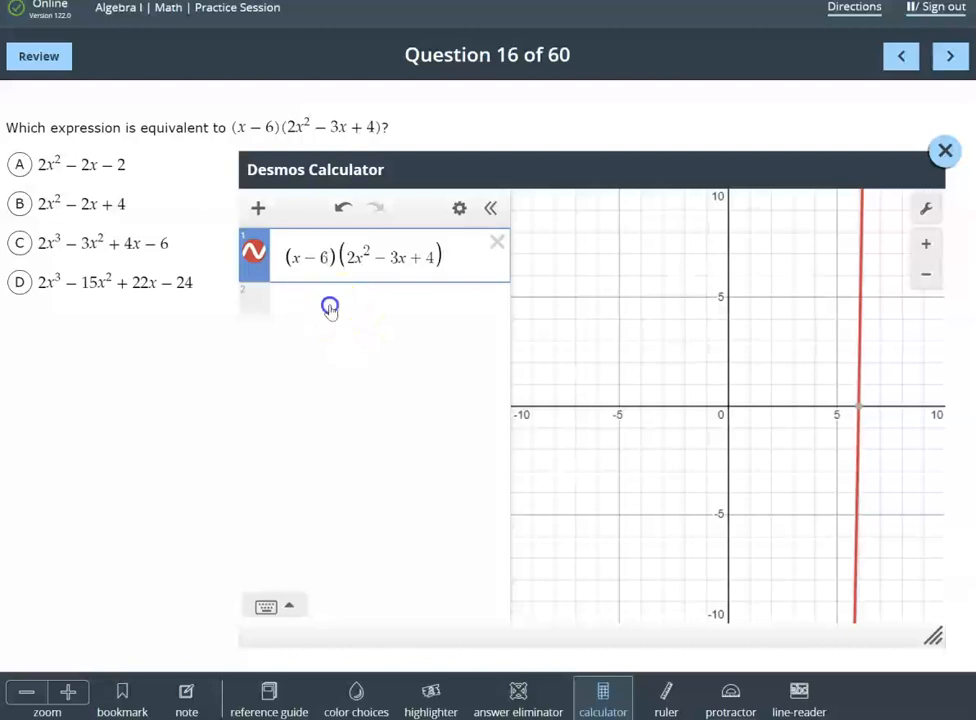
Examine the product's graph over a wider range and label its x-intercept and y-intercept
left_click(331, 305)
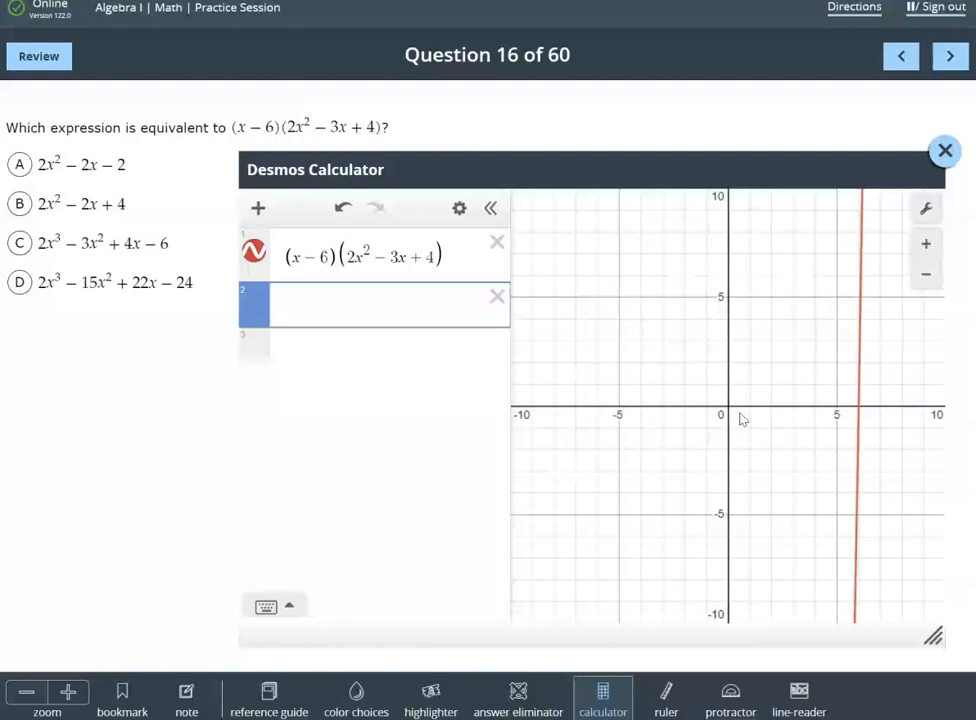
scroll(741, 419, "down", 3)
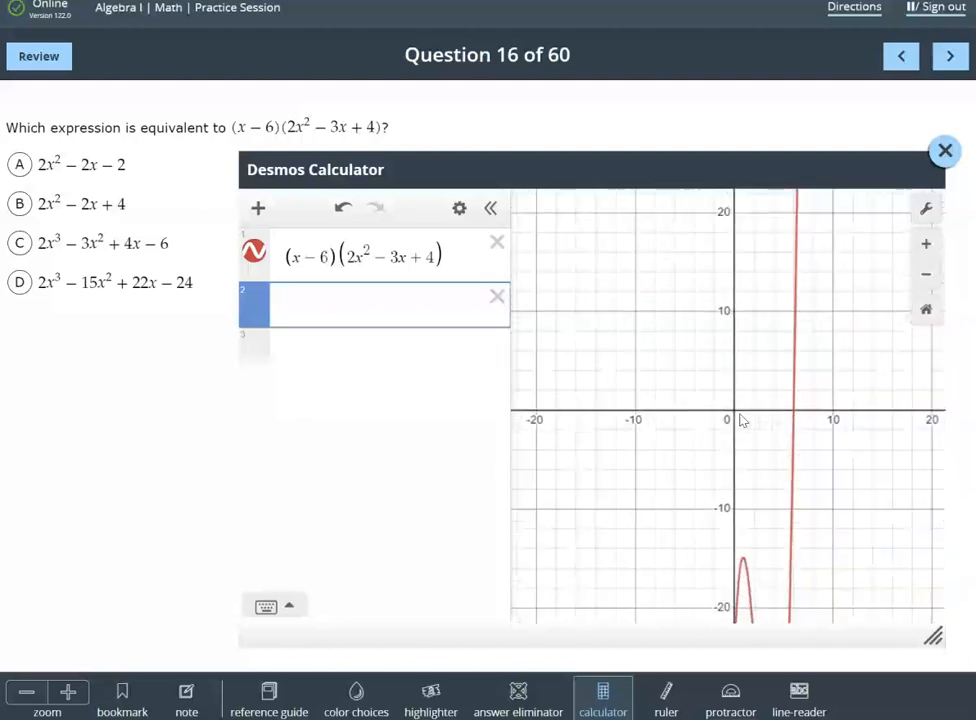
scroll(741, 419, "down", 3)
left_click_drag(708, 394, 694, 346)
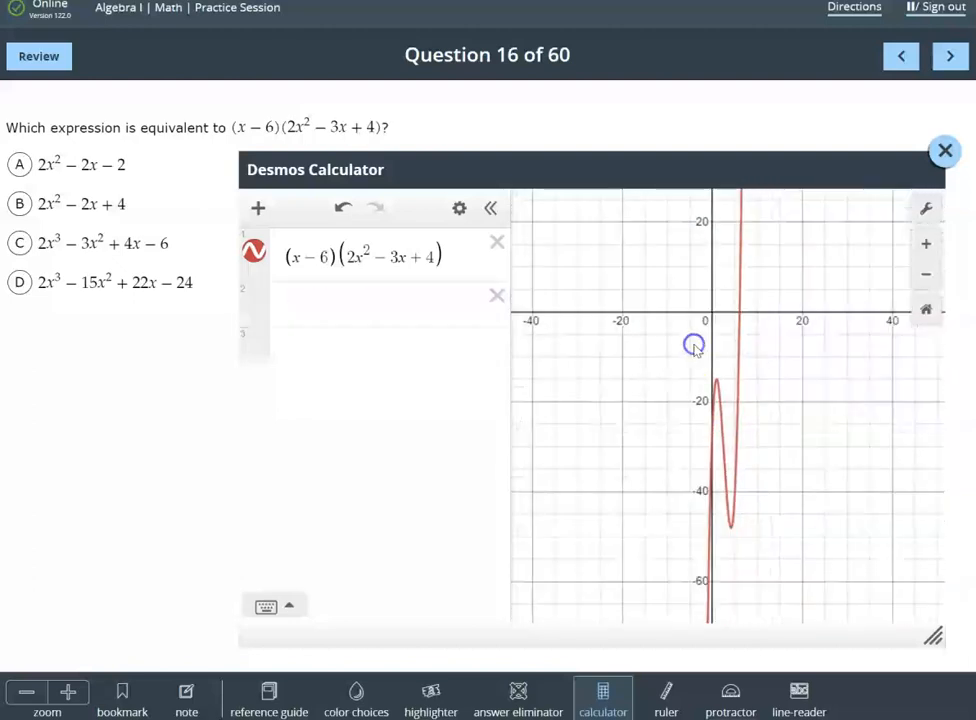
scroll(694, 346, "down", 1)
left_click_drag(801, 379, 851, 365)
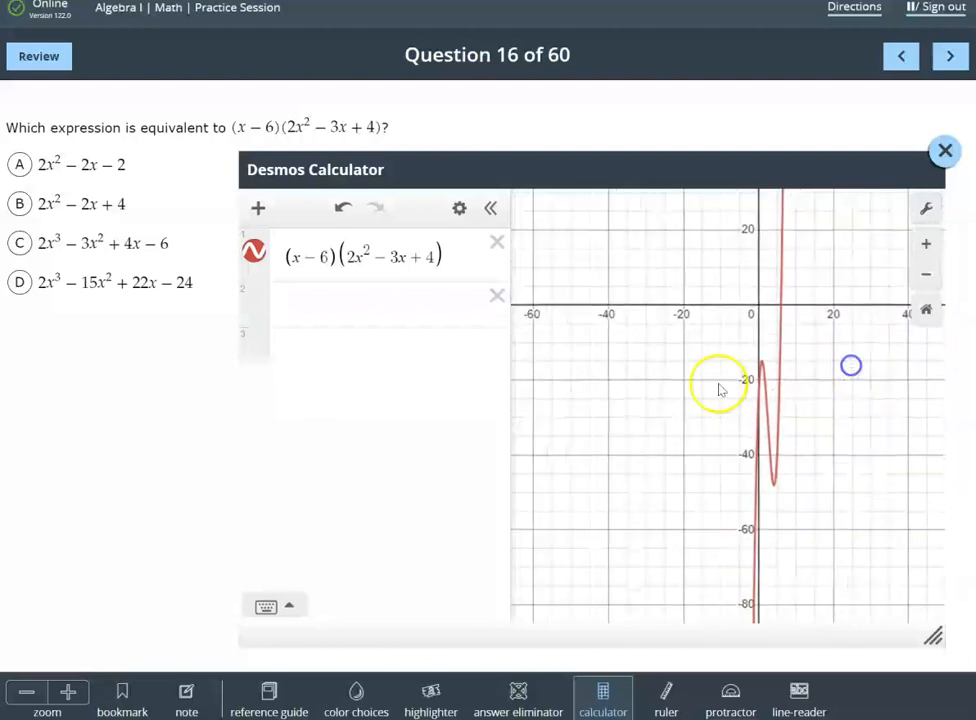
scroll(718, 390, "up", 1)
left_click(789, 296)
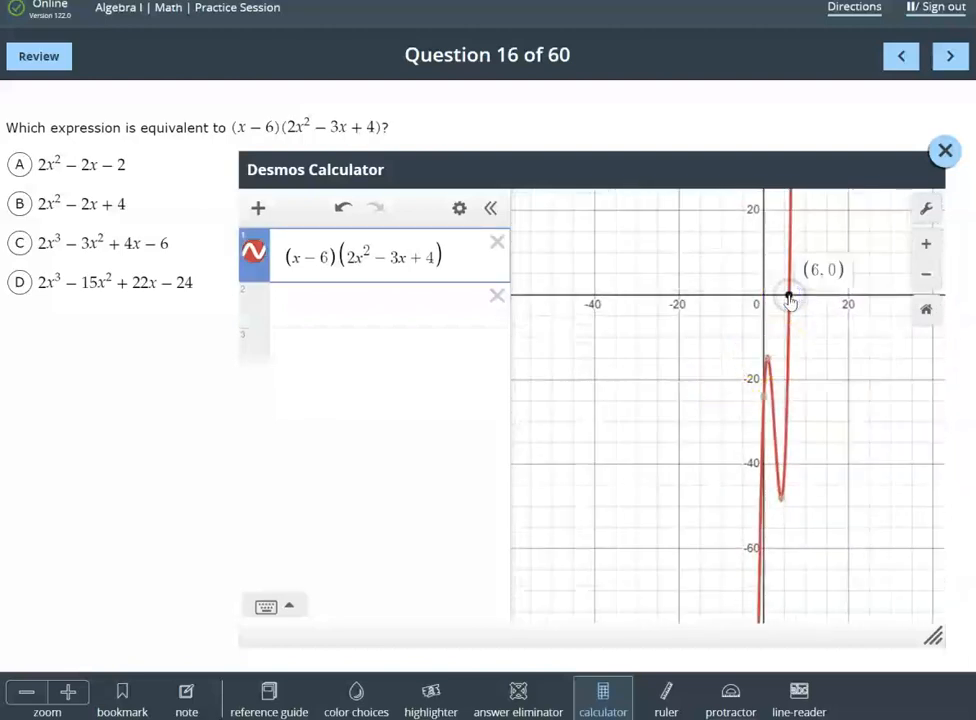
left_click(763, 401)
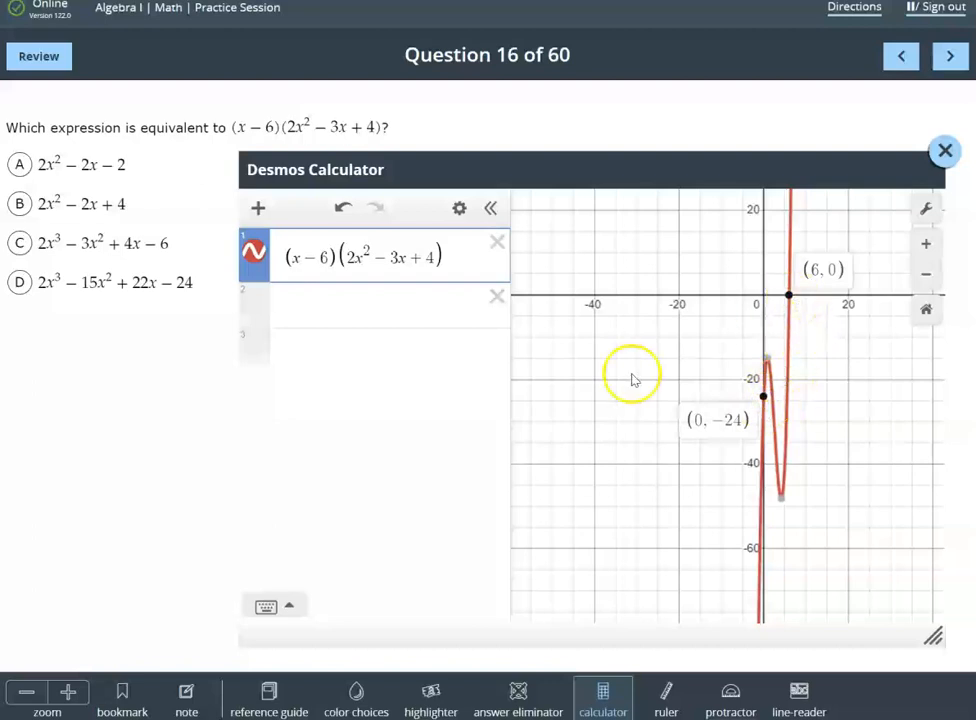
left_click_drag(630, 378, 606, 417)
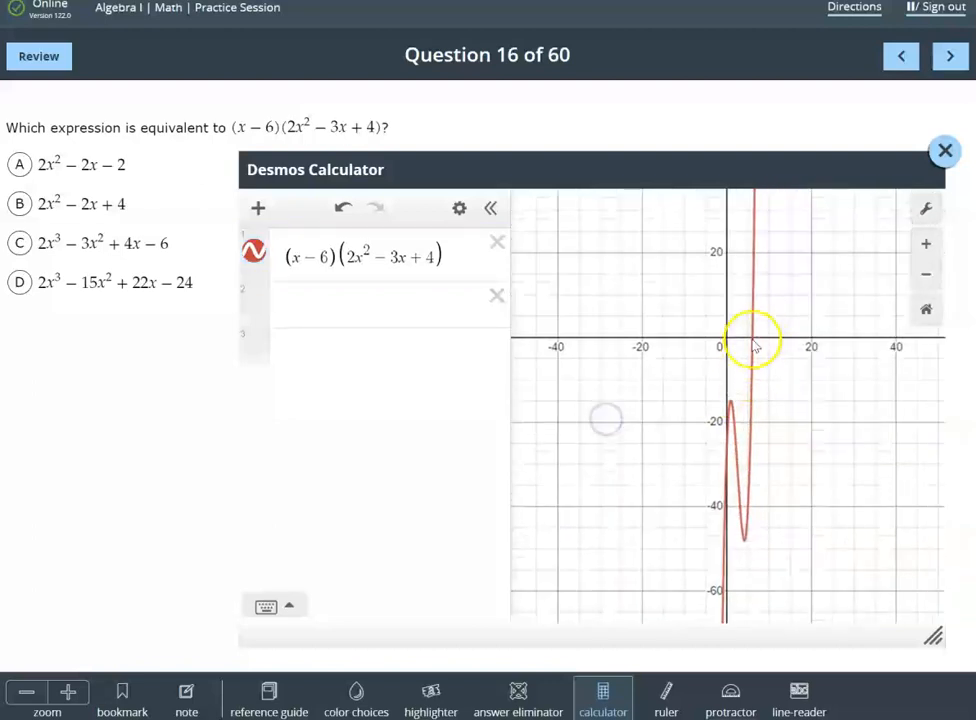
left_click(753, 340)
left_click(726, 436)
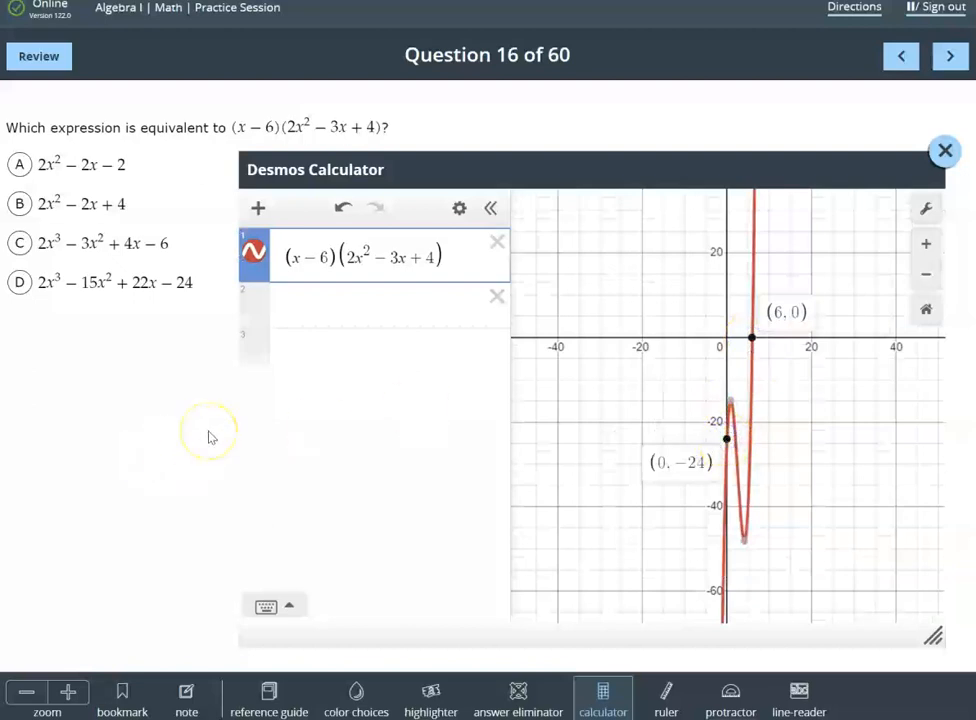
Enter answer choice A, 2x^2-2x-2, as the second expression and colour its curve green
left_click(282, 312)
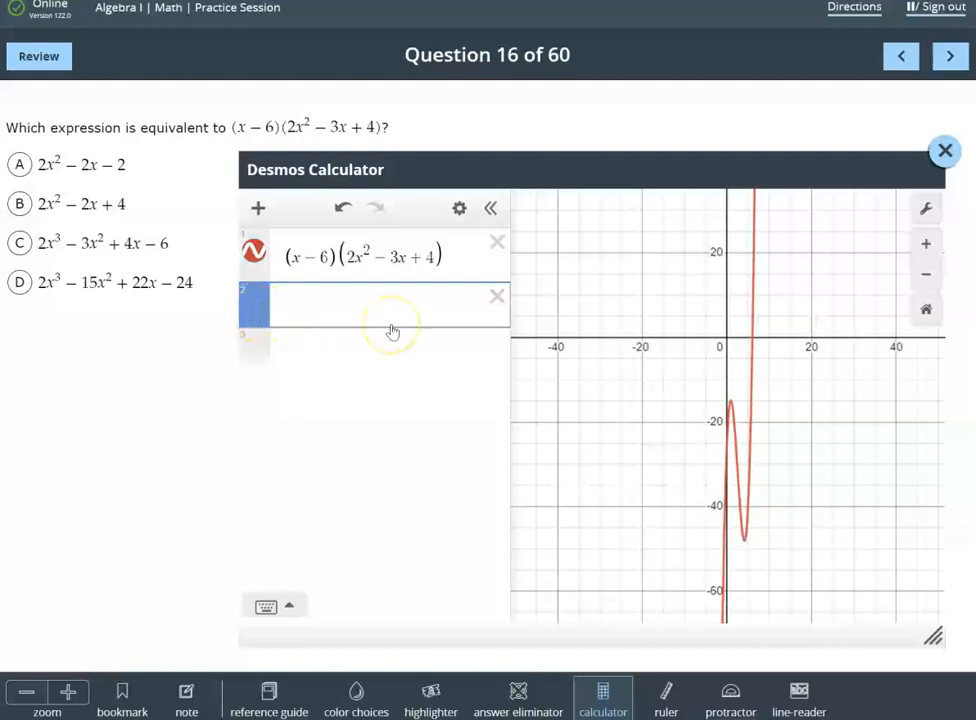
type("2x^2")
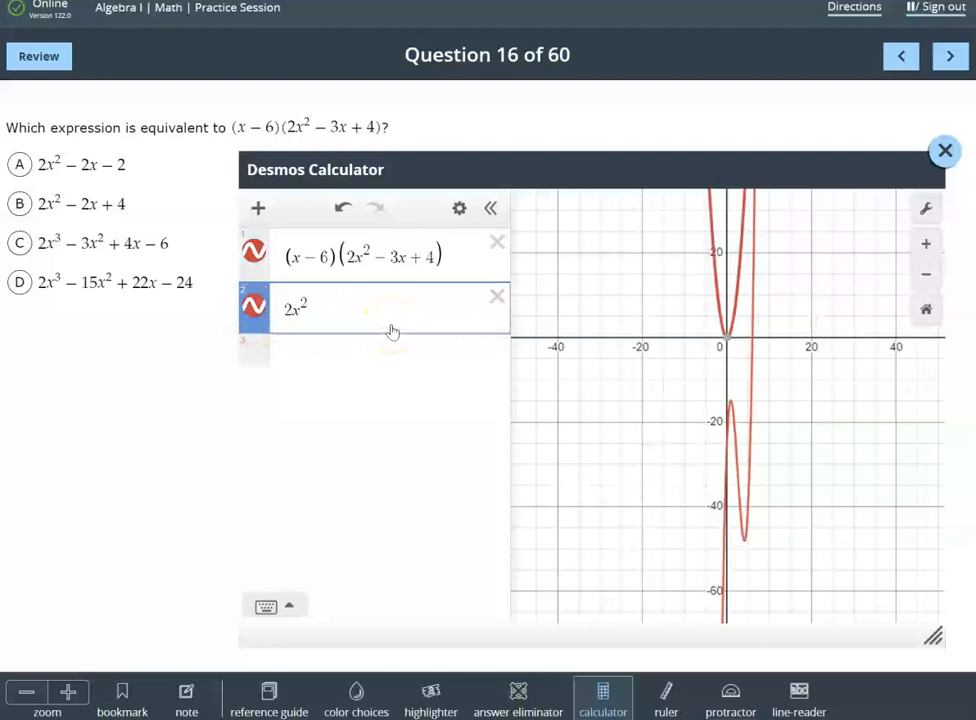
type("-2x-2")
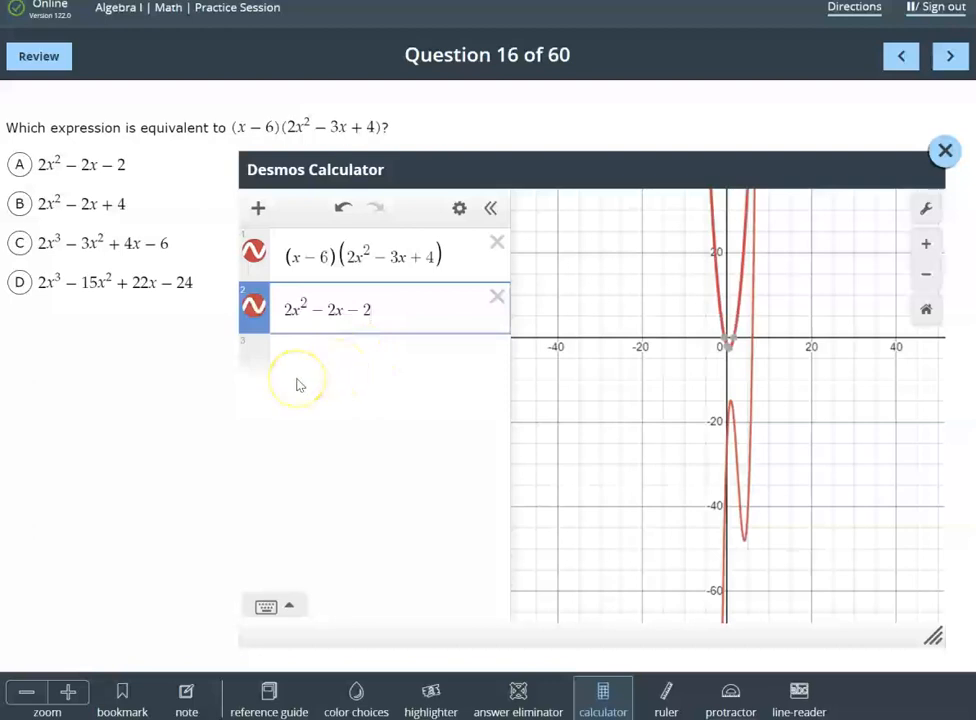
left_click(254, 310)
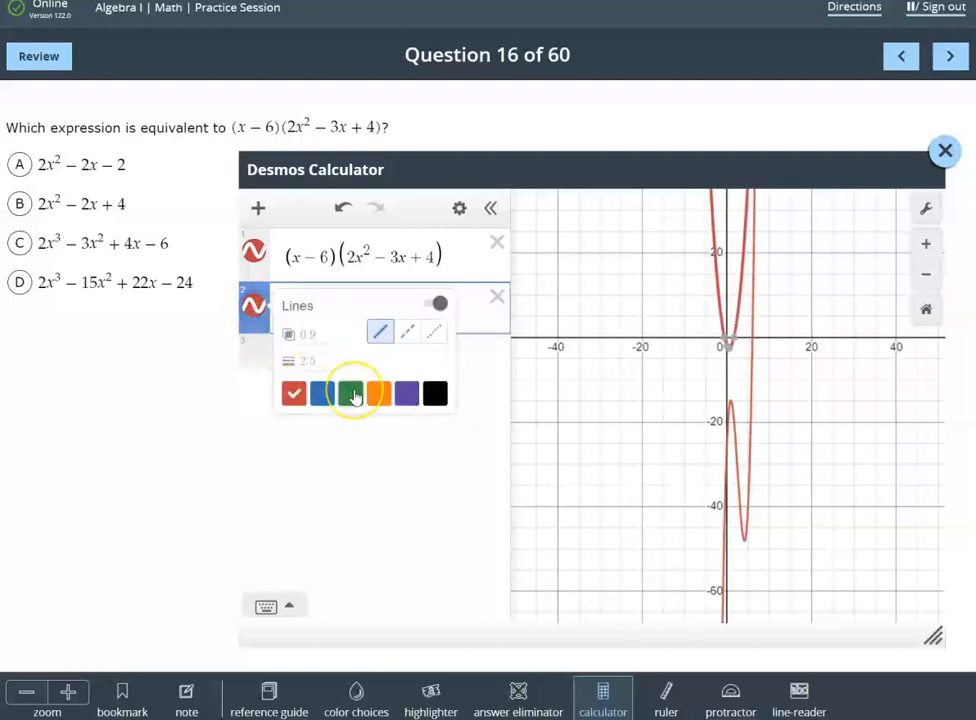
left_click(351, 394)
left_click(451, 531)
left_click(352, 360)
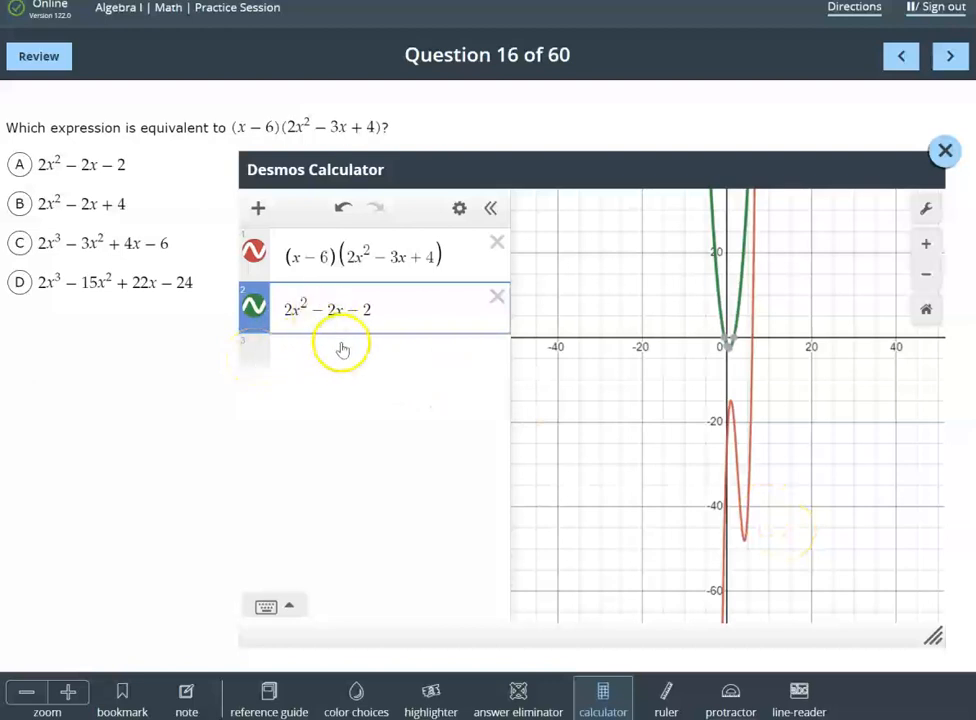
Change the second expression to answer choice B by replacing its constant term with +4
left_click(368, 308)
left_click_drag(368, 308, 344, 307)
type("+ 4")
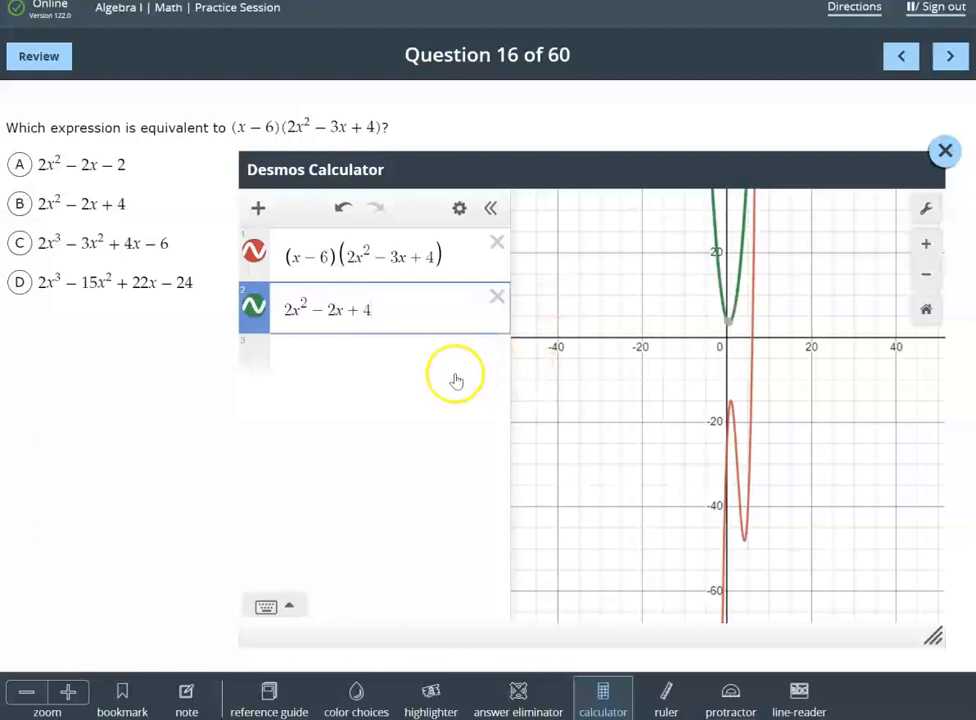
Change the second expression to answer choice C, 2x^3-3x^2+4x-6
left_click(307, 300)
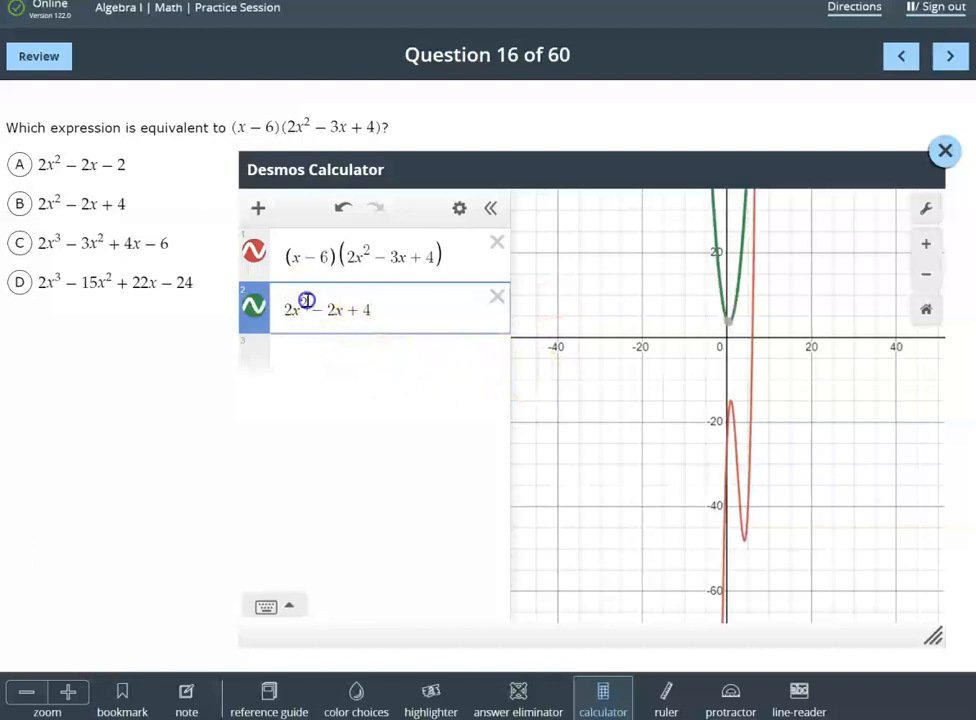
key("BackSpace")
type("3")
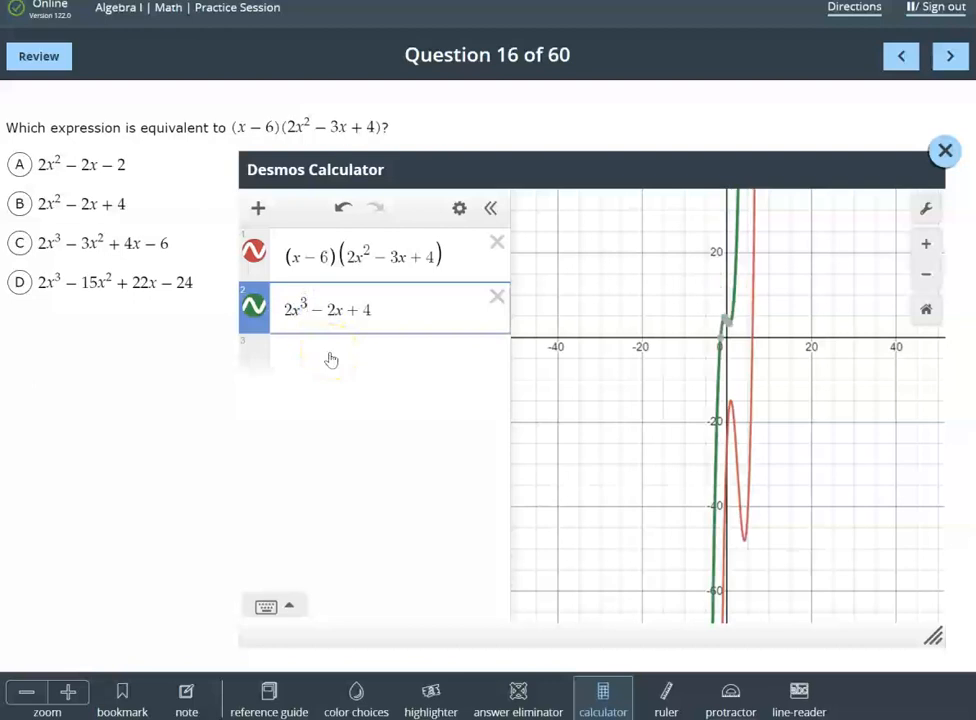
left_click_drag(370, 310, 333, 310)
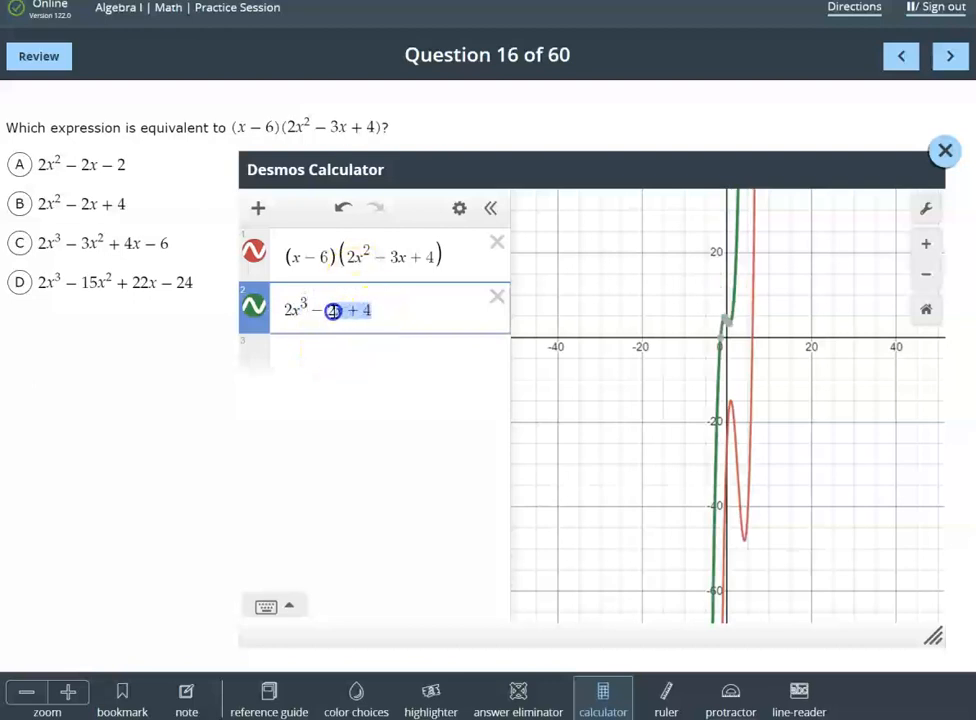
type("3")
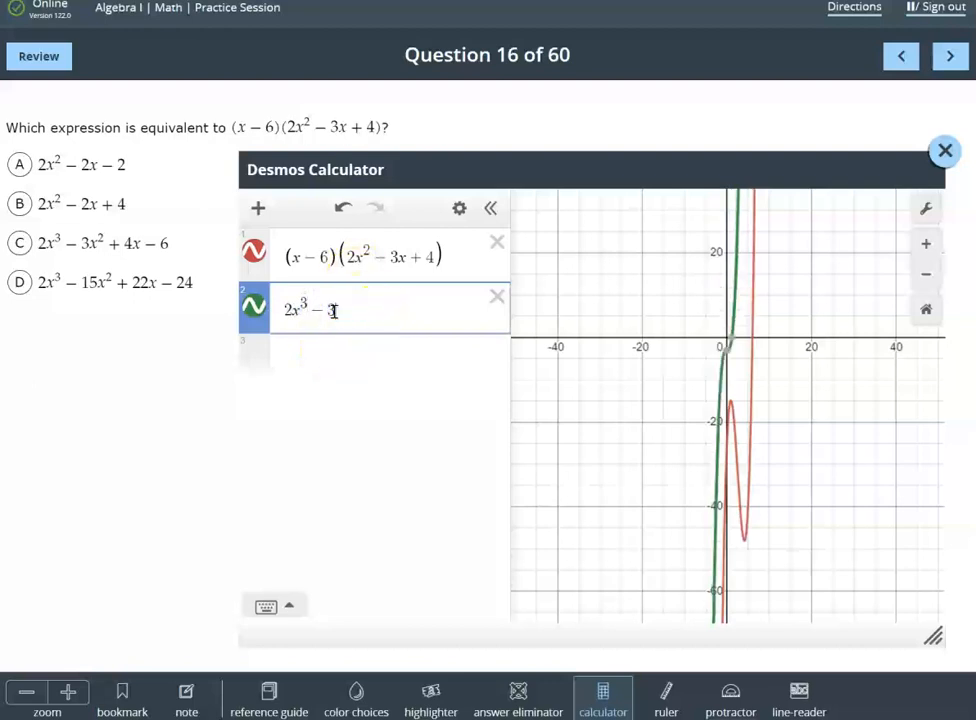
type("x^2")
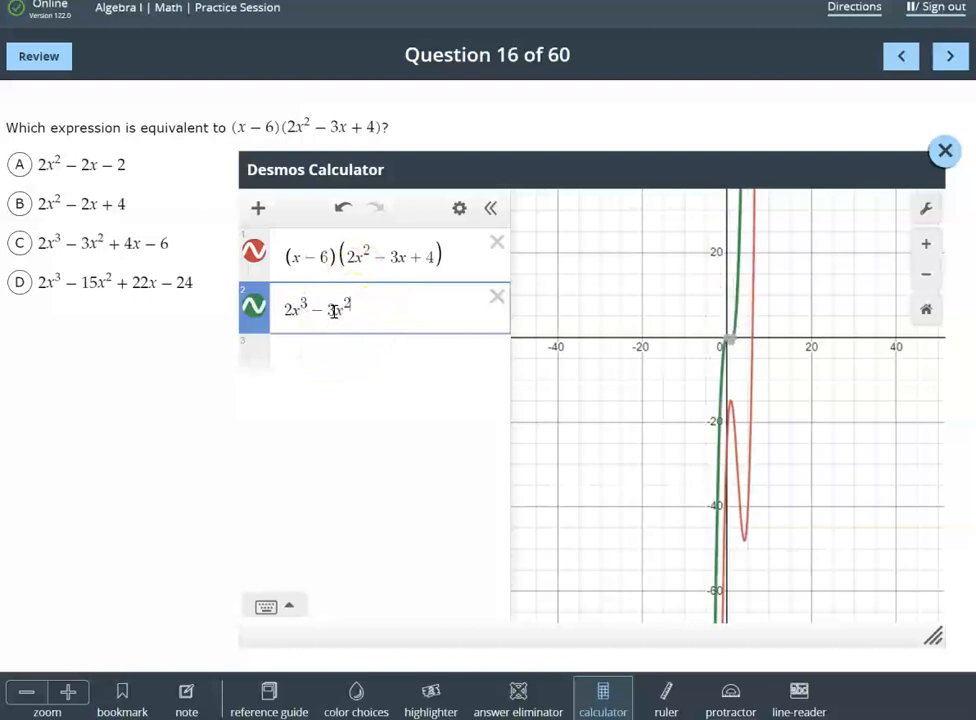
type("+4")
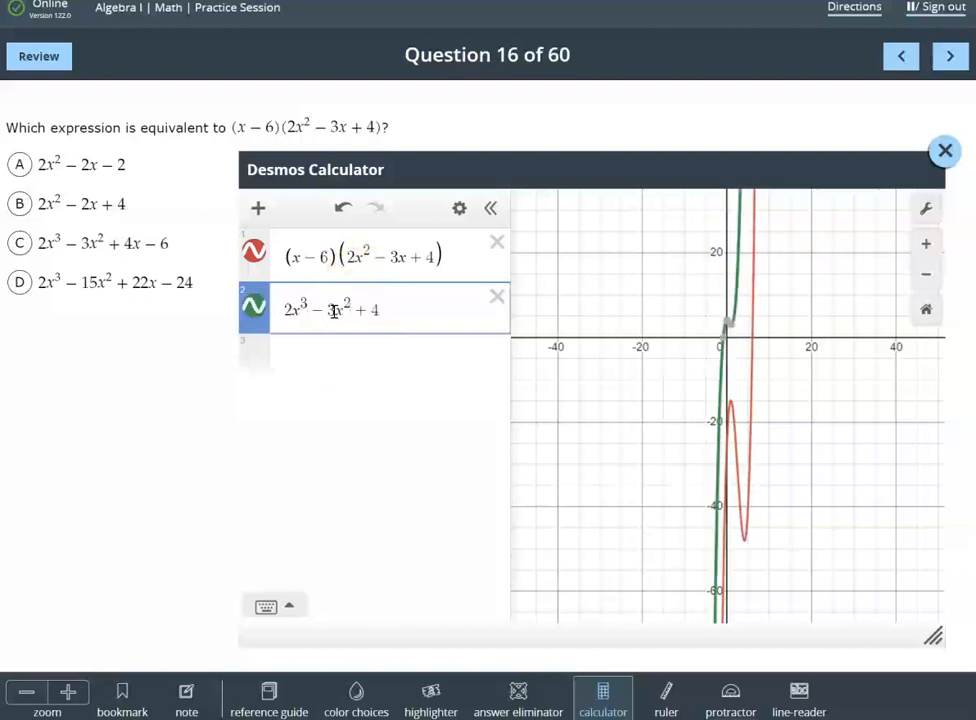
type("x-6")
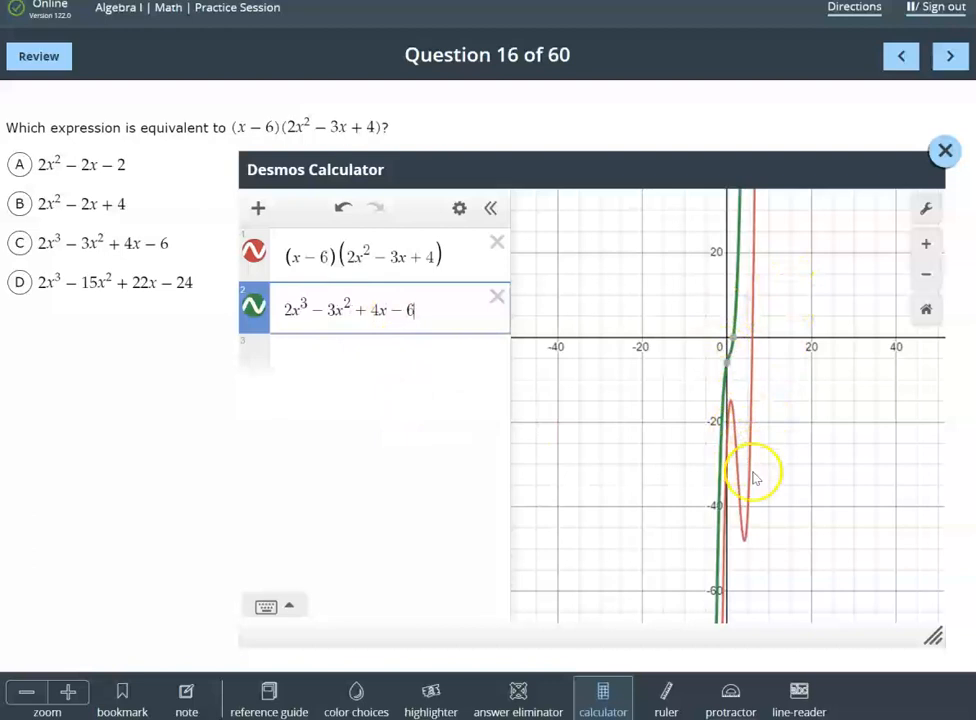
Change the second expression's coefficients and constant to match answer choice D, 2x^3-15x^2+22x-24
left_click(333, 311)
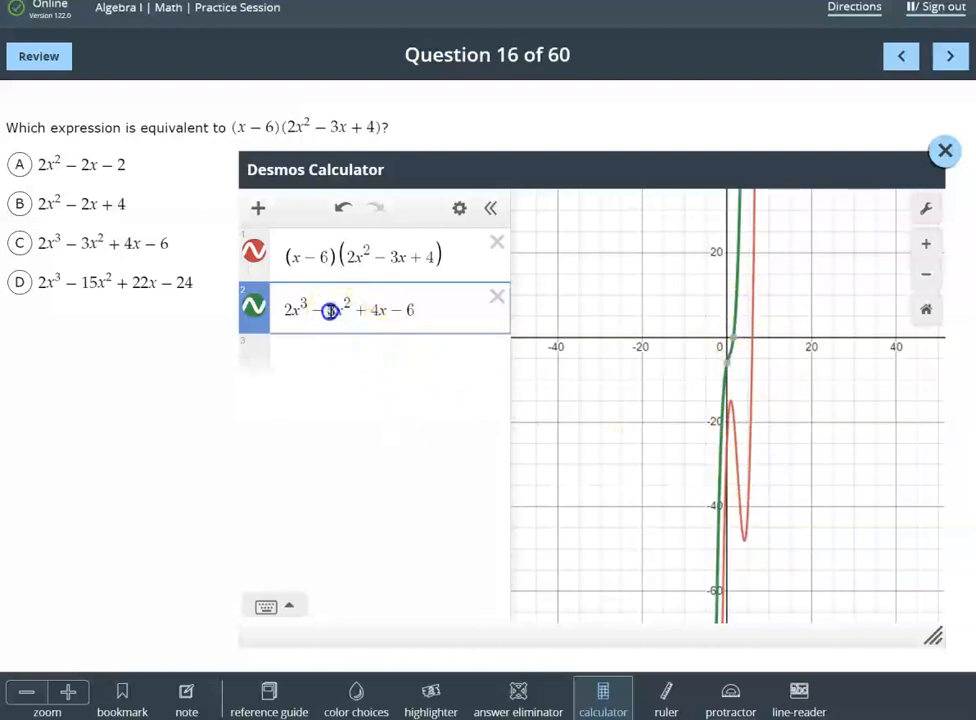
key("BackSpace")
type("15")
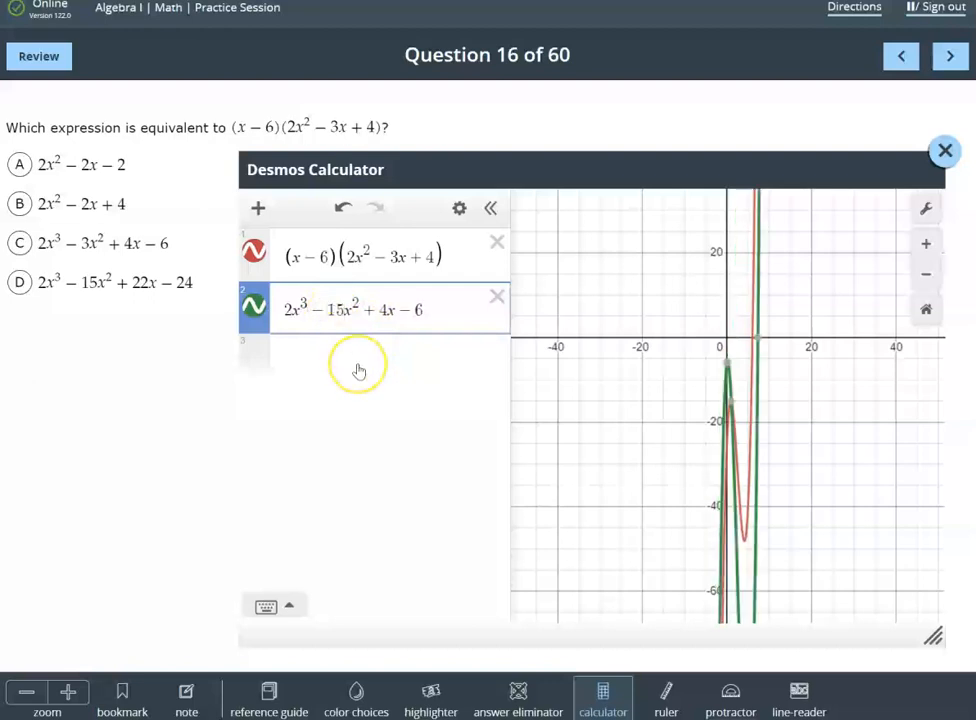
double_click(384, 311)
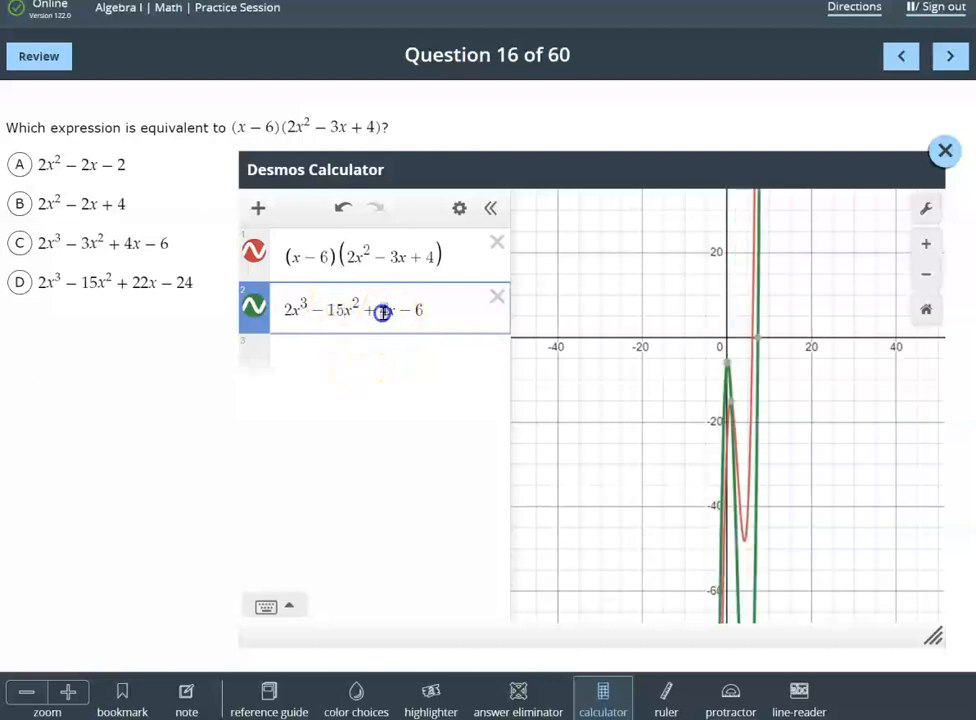
type("22")
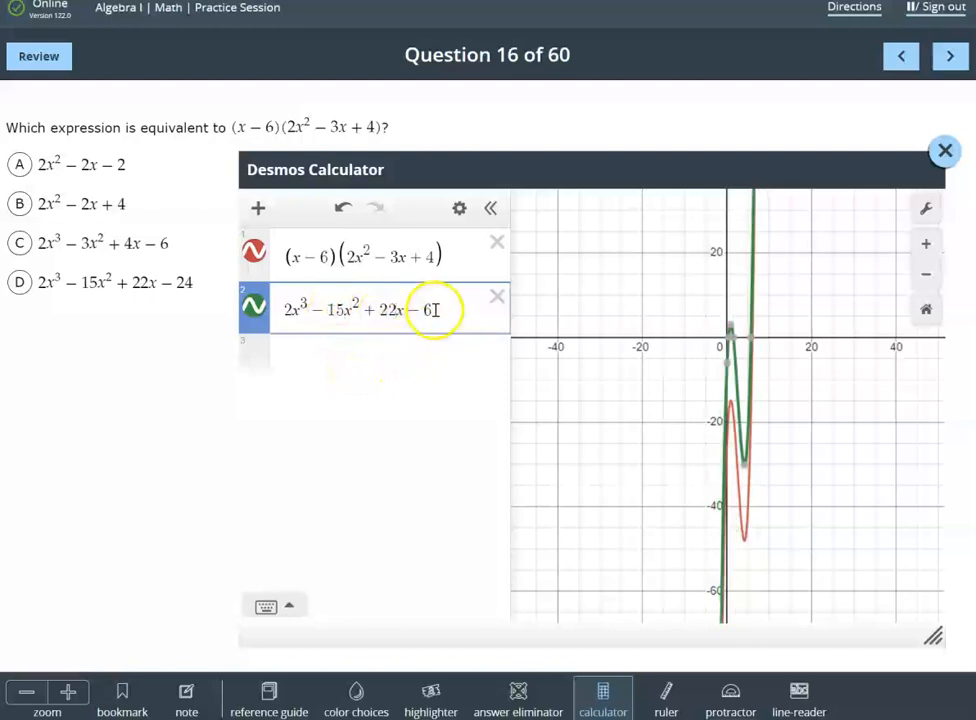
left_click(428, 310)
type("24")
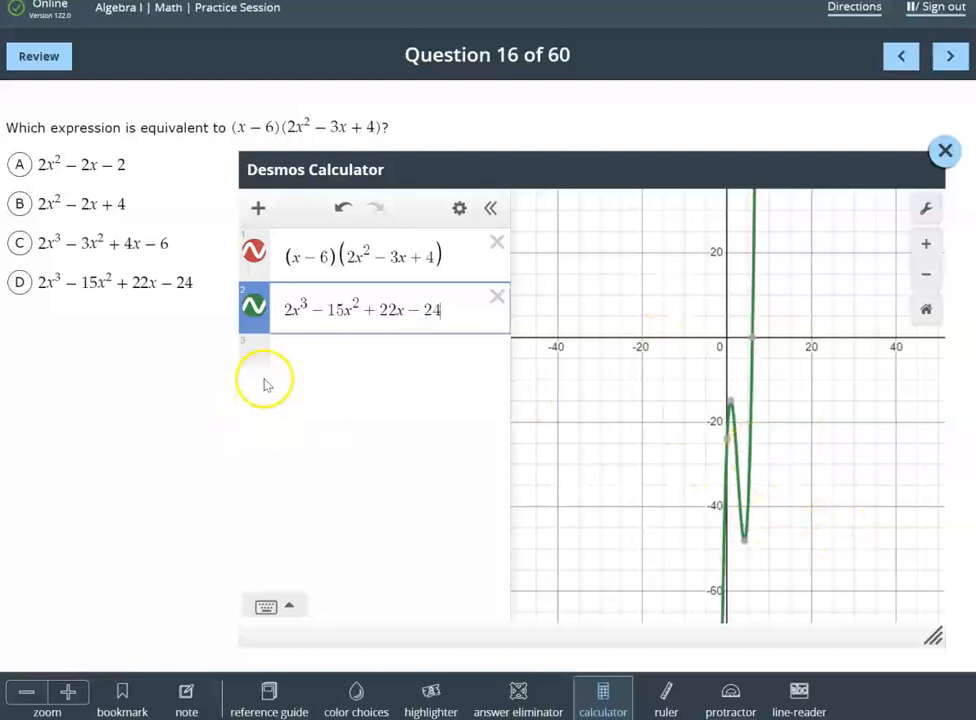
Hide and show the green curve twice to compare it with the red curve of the original product
left_click(255, 310)
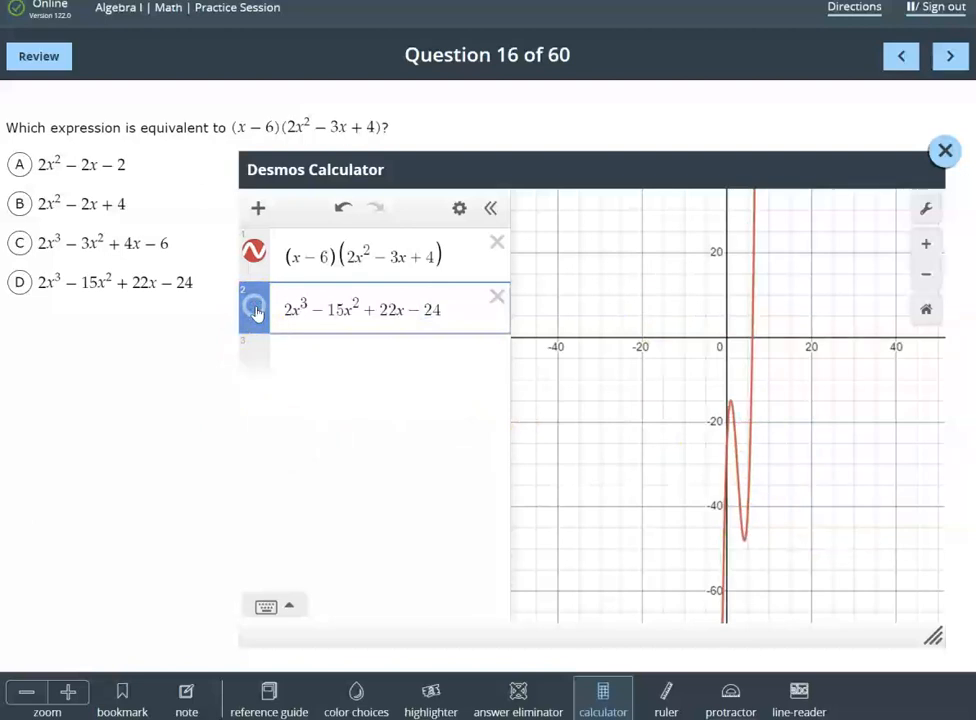
left_click(256, 311)
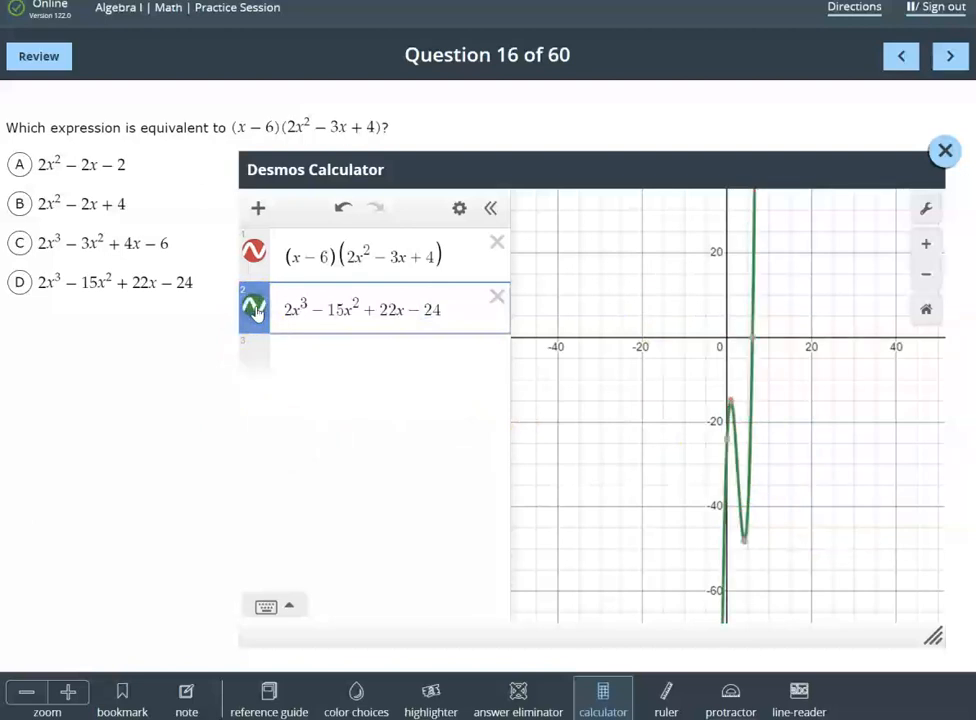
left_click(255, 310)
left_click(255, 310)
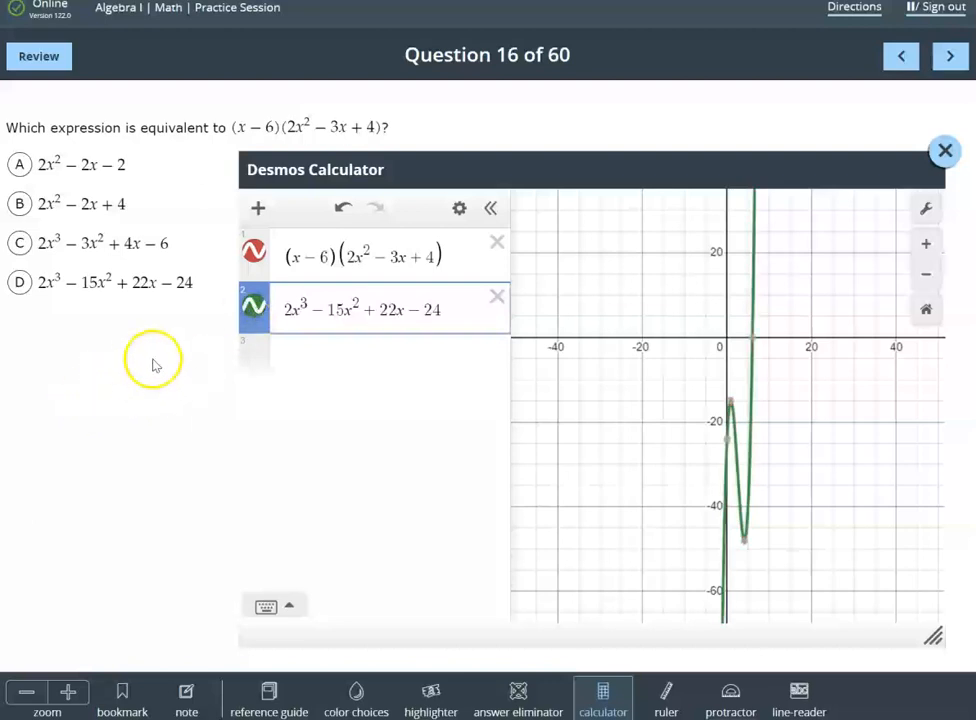
Select answer choice D, 2x^3-15x^2+22x-24, as the answer to question 16
left_click(17, 283)
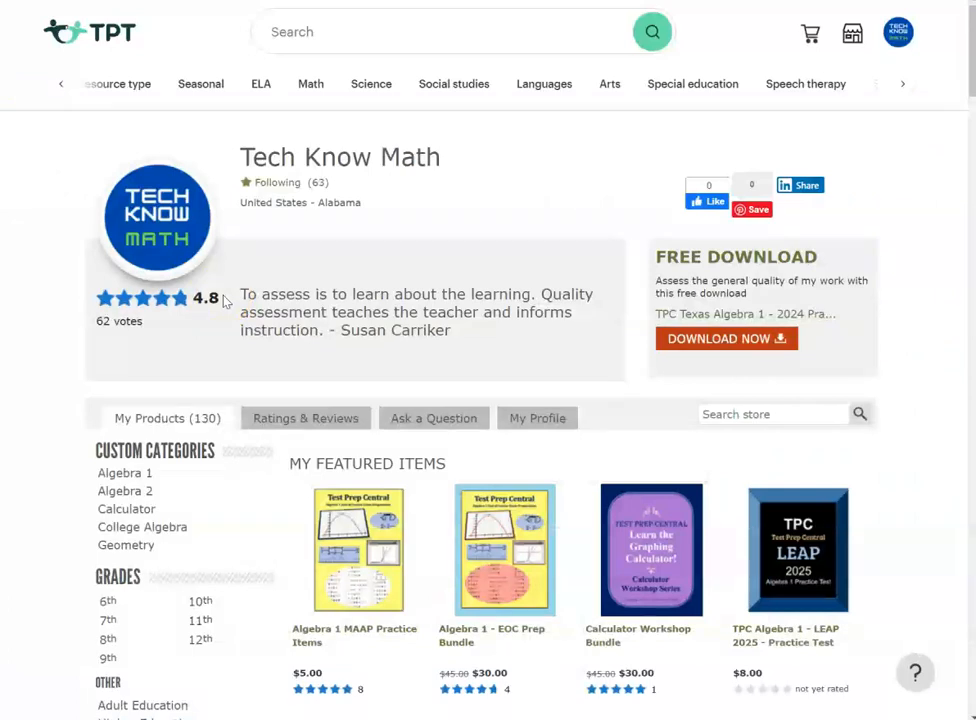
In the Tech Know Math store on TPT, sort the product list by Most Recent
scroll(224, 300, "down", 1)
scroll(224, 300, "down", 1)
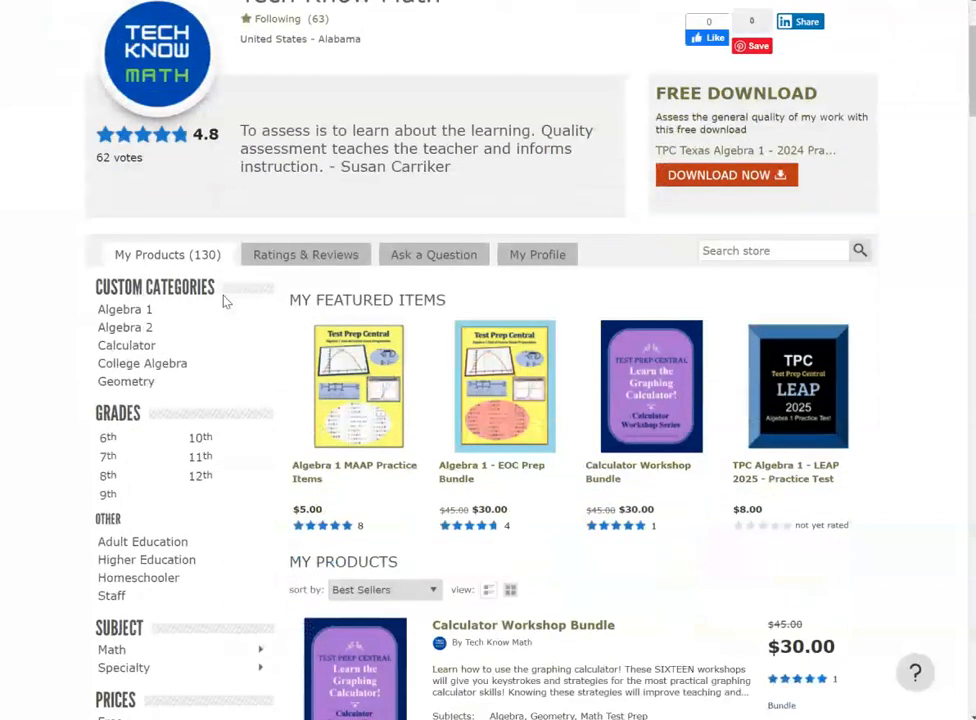
scroll(224, 300, "down", 1)
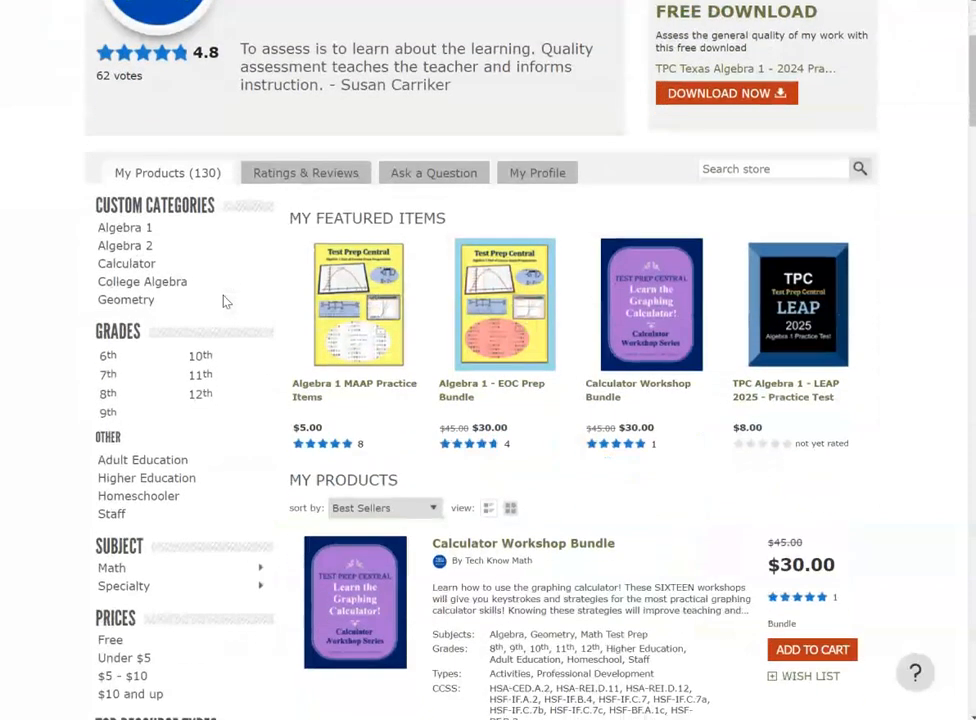
scroll(226, 300, "down", 1)
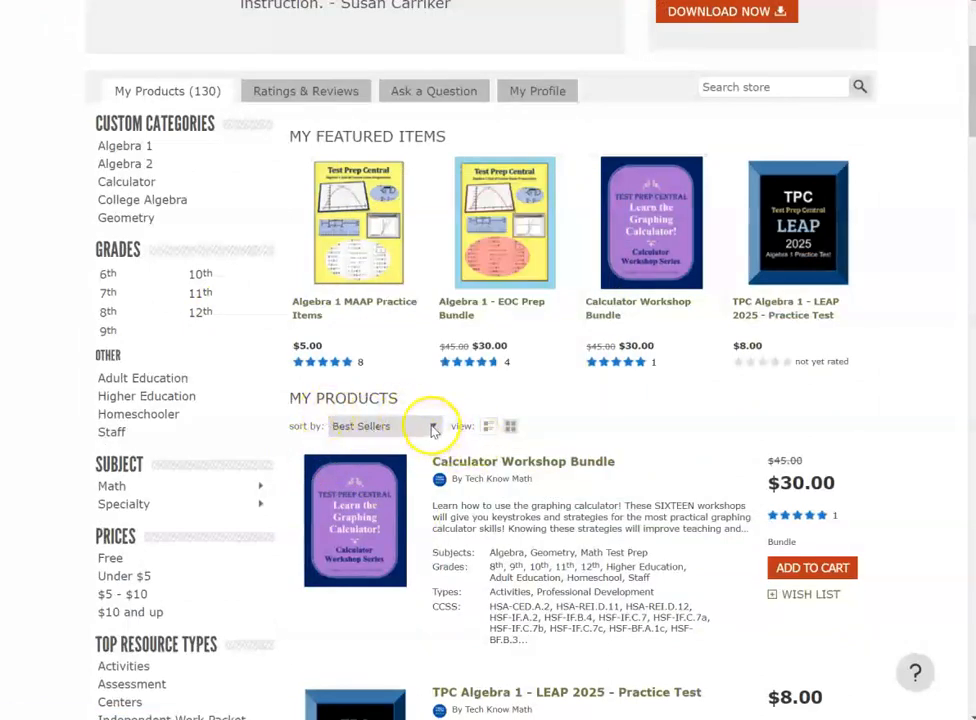
left_click(433, 428)
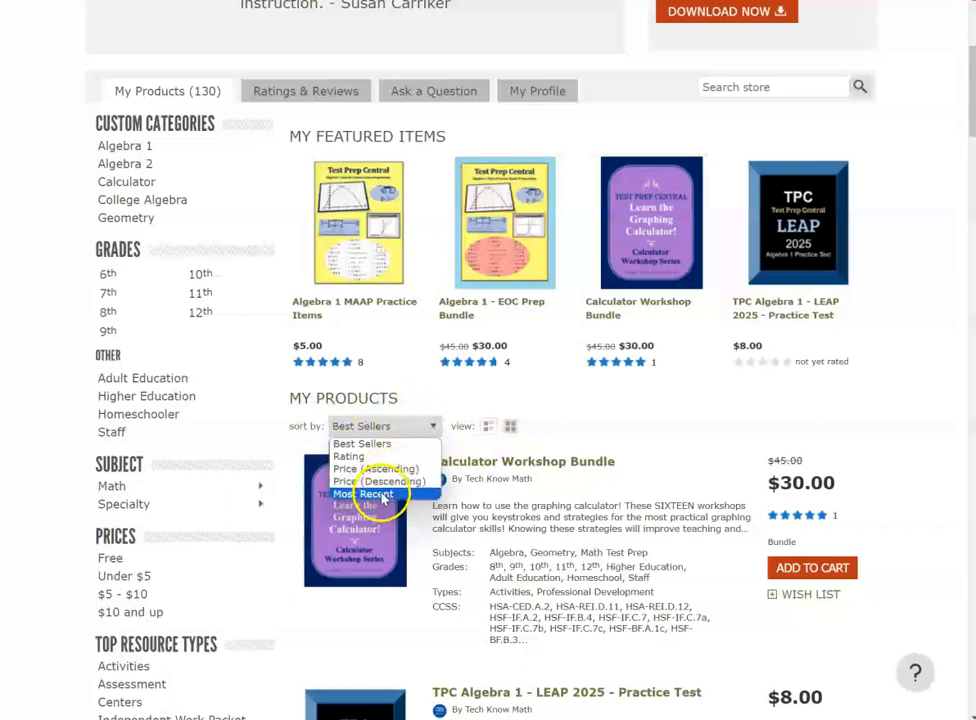
left_click(380, 496)
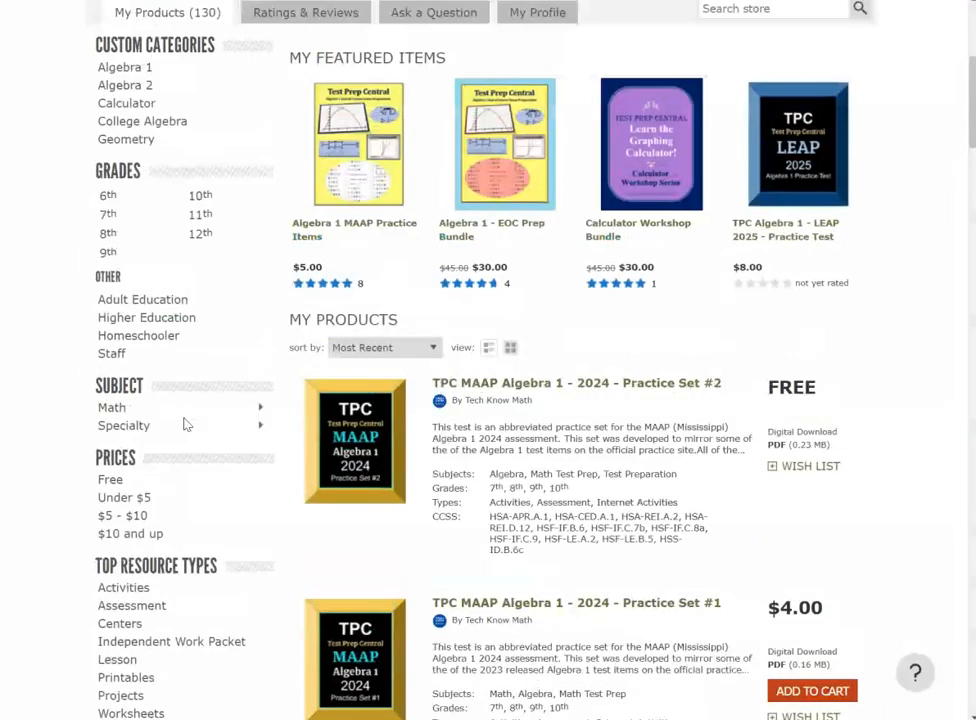
Look over the newest MAAP products and open the listing for TPC MAAP Algebra 1 - 2024 - Practice Set #2
scroll(184, 424, "down", 1)
scroll(184, 424, "down", 1)
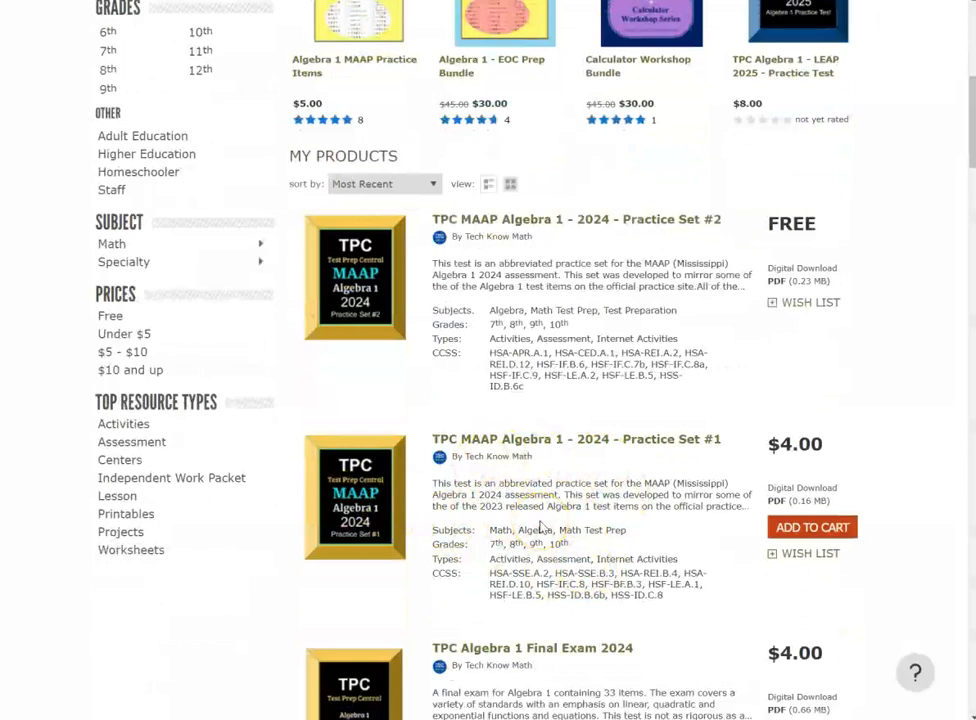
scroll(541, 527, "up", 1)
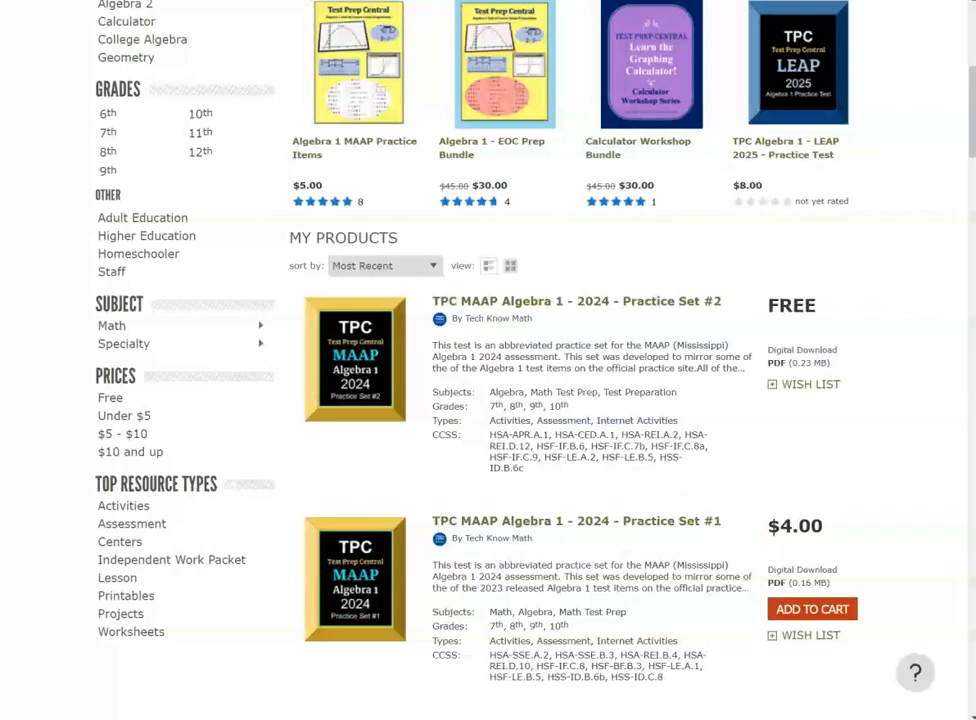
key("super+n")
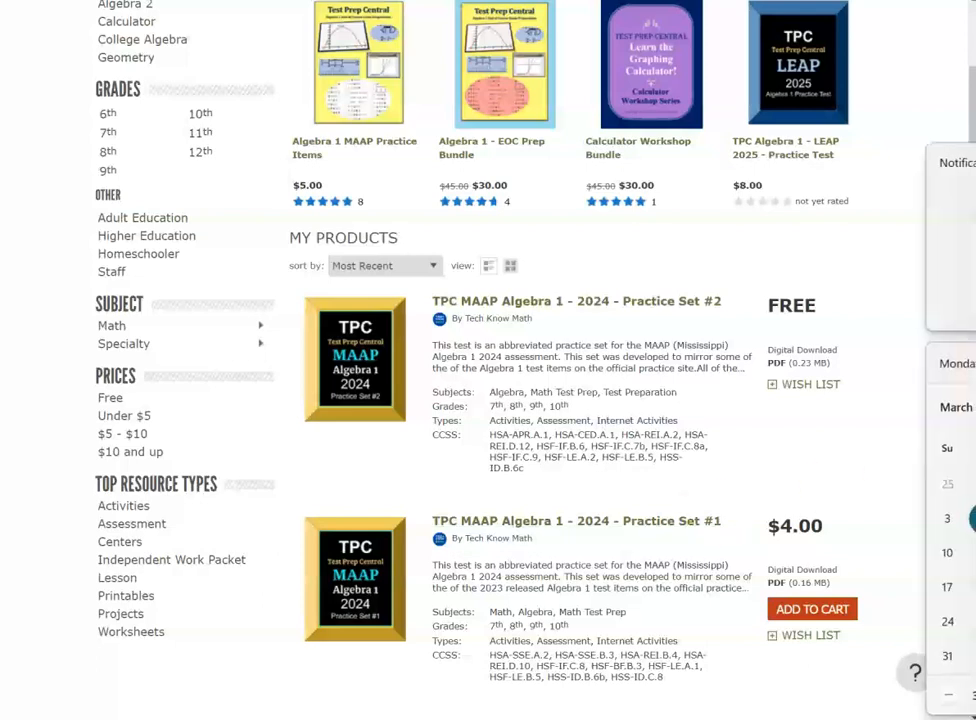
key("Escape")
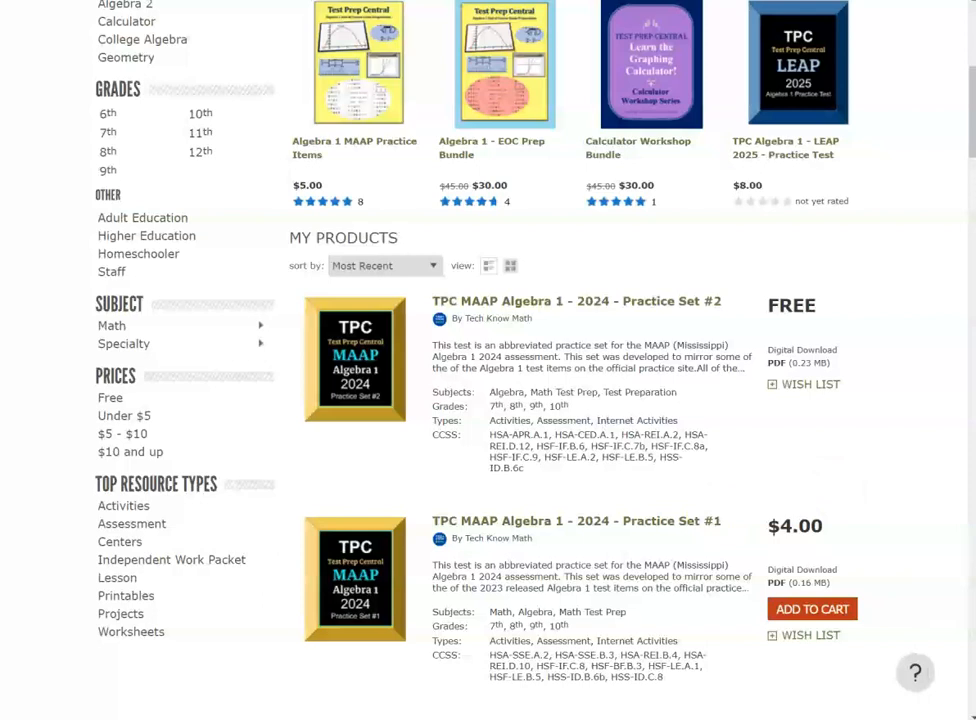
left_click(561, 302)
scroll(322, 435, "down", 2)
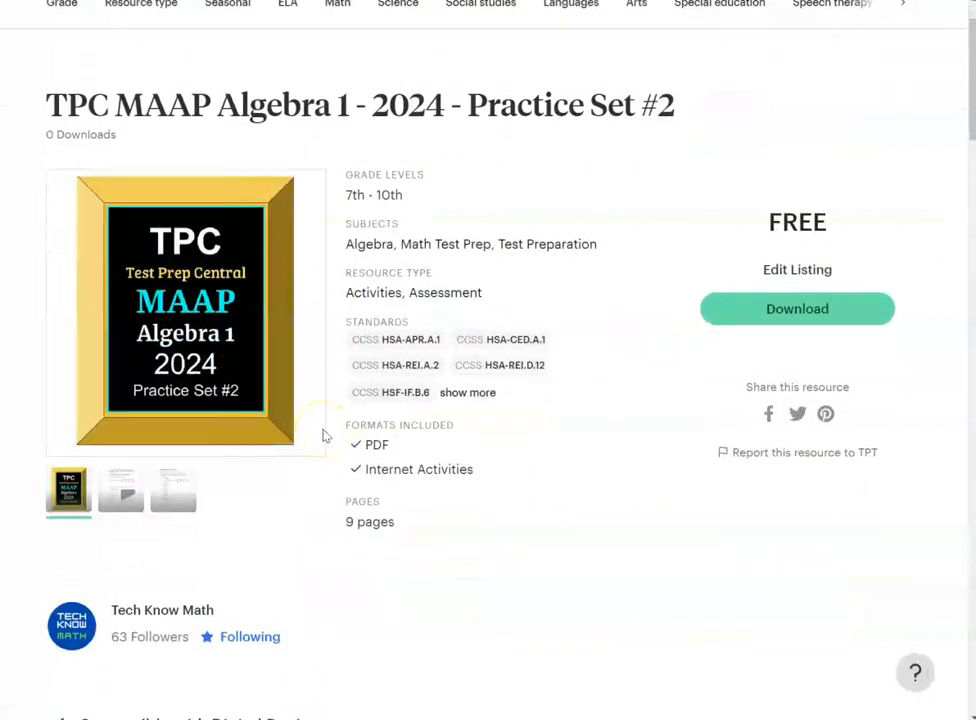
View the listing's third preview image, the blank answer document, and read through the practice set's description and details
left_click(179, 488)
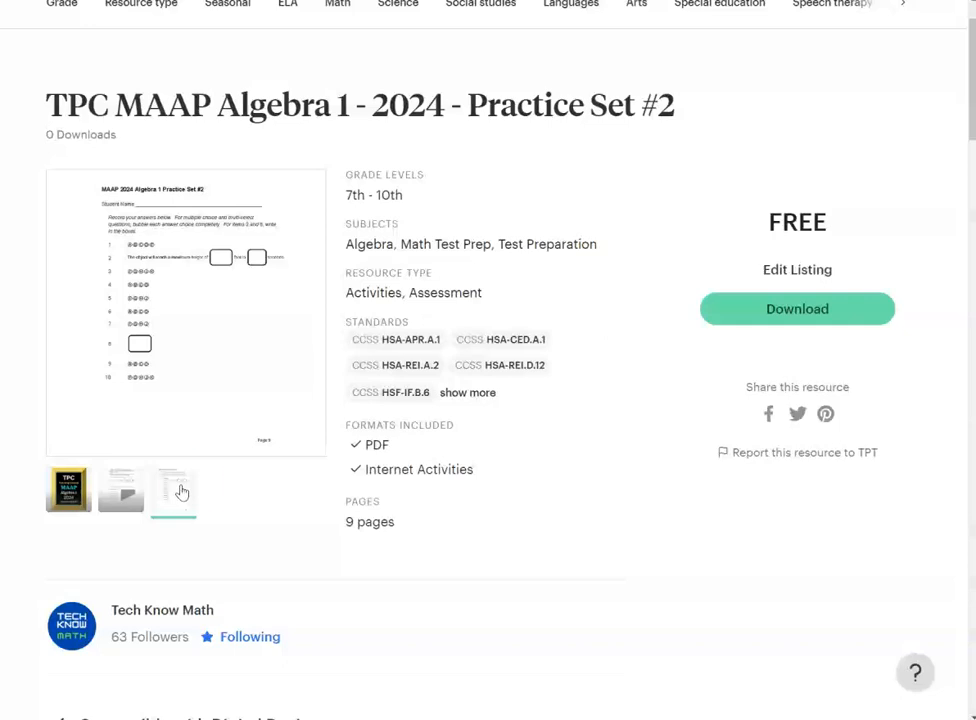
scroll(186, 450, "down", 3)
scroll(190, 457, "down", 6)
scroll(192, 458, "down", 1)
scroll(192, 458, "up", 1)
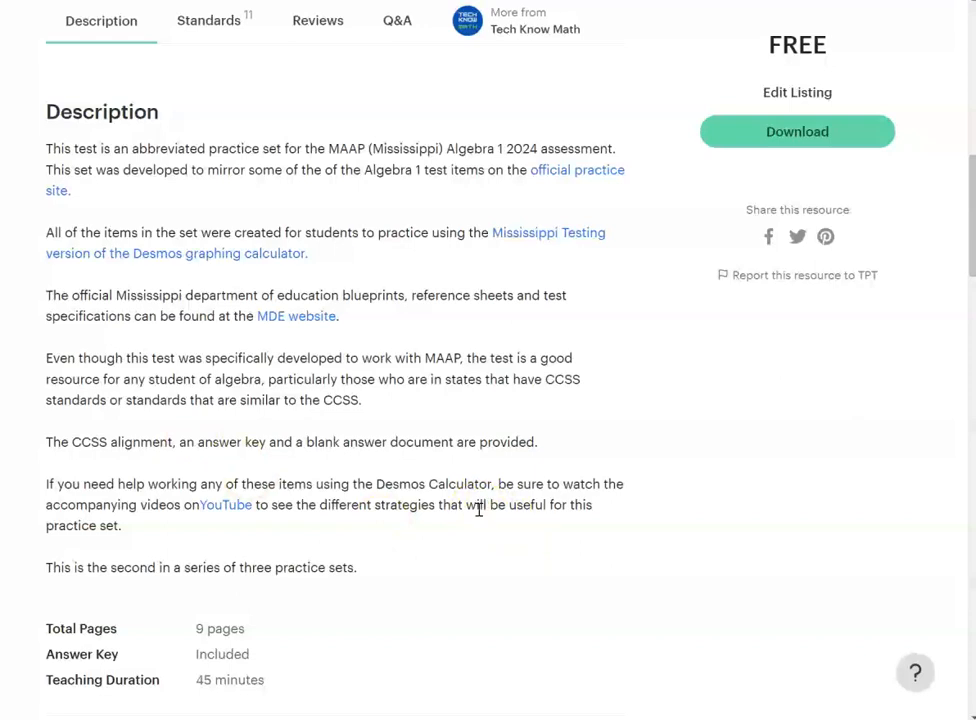
scroll(479, 509, "down", 7)
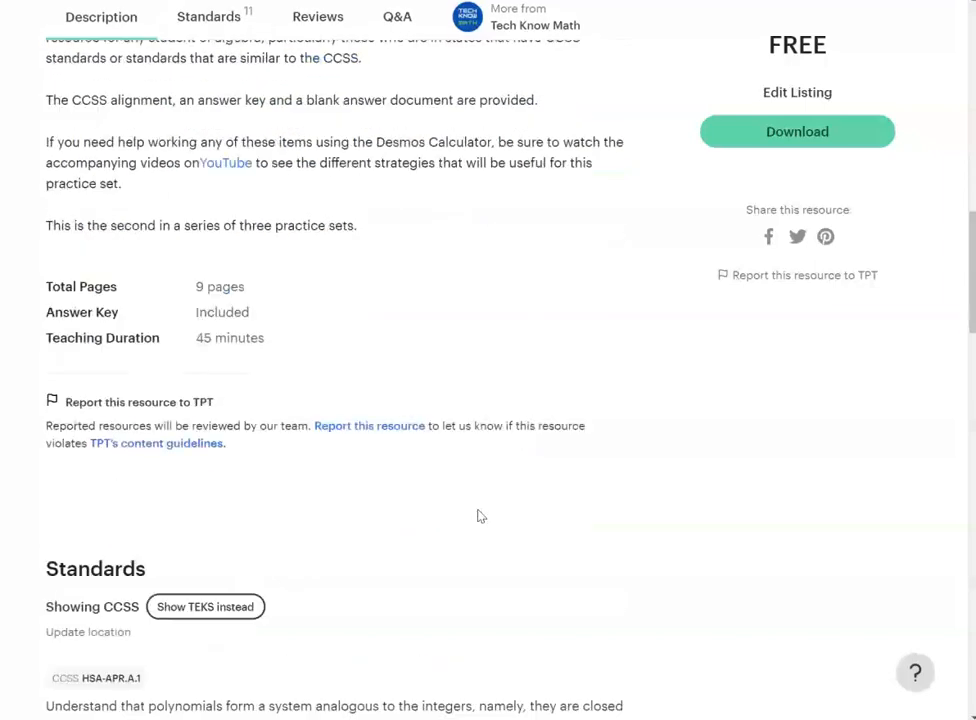
scroll(479, 513, "up", 13)
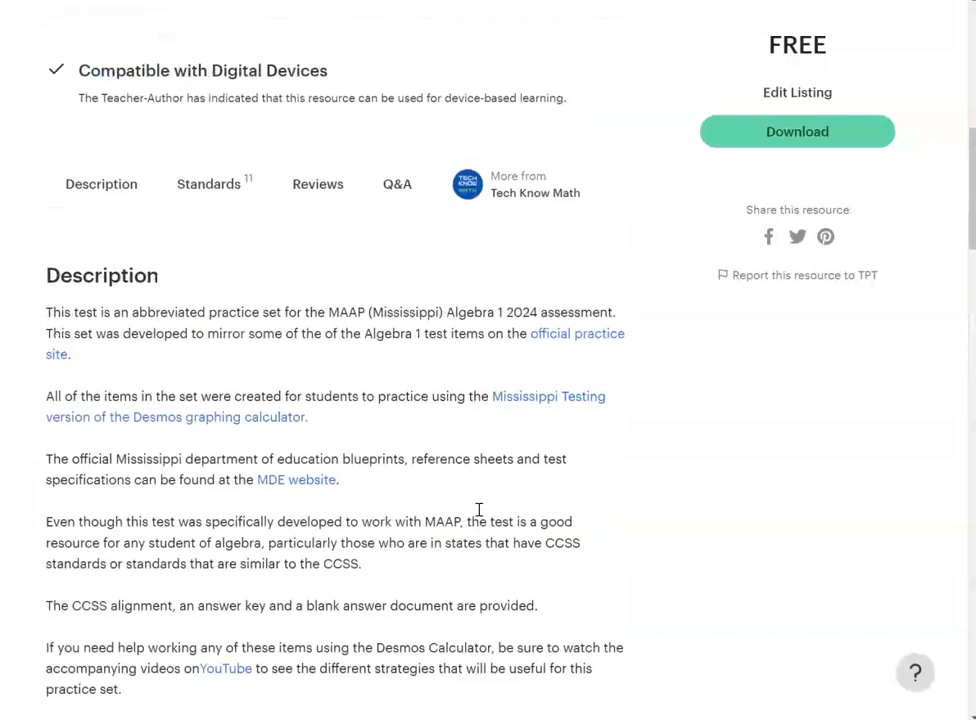